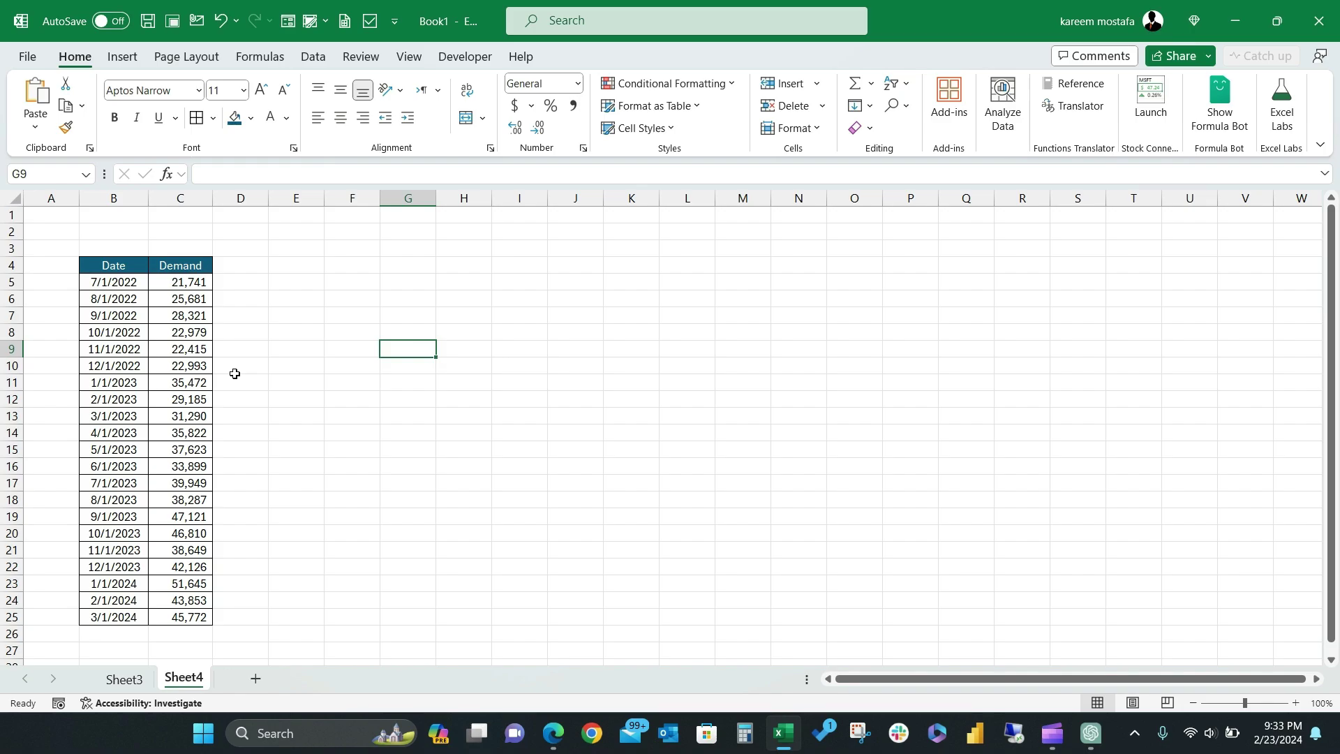
Select the Date and Demand table with the active cell in the data, then bring up the Data tools
{"action": "left_click", "coordinate": [113, 354]}
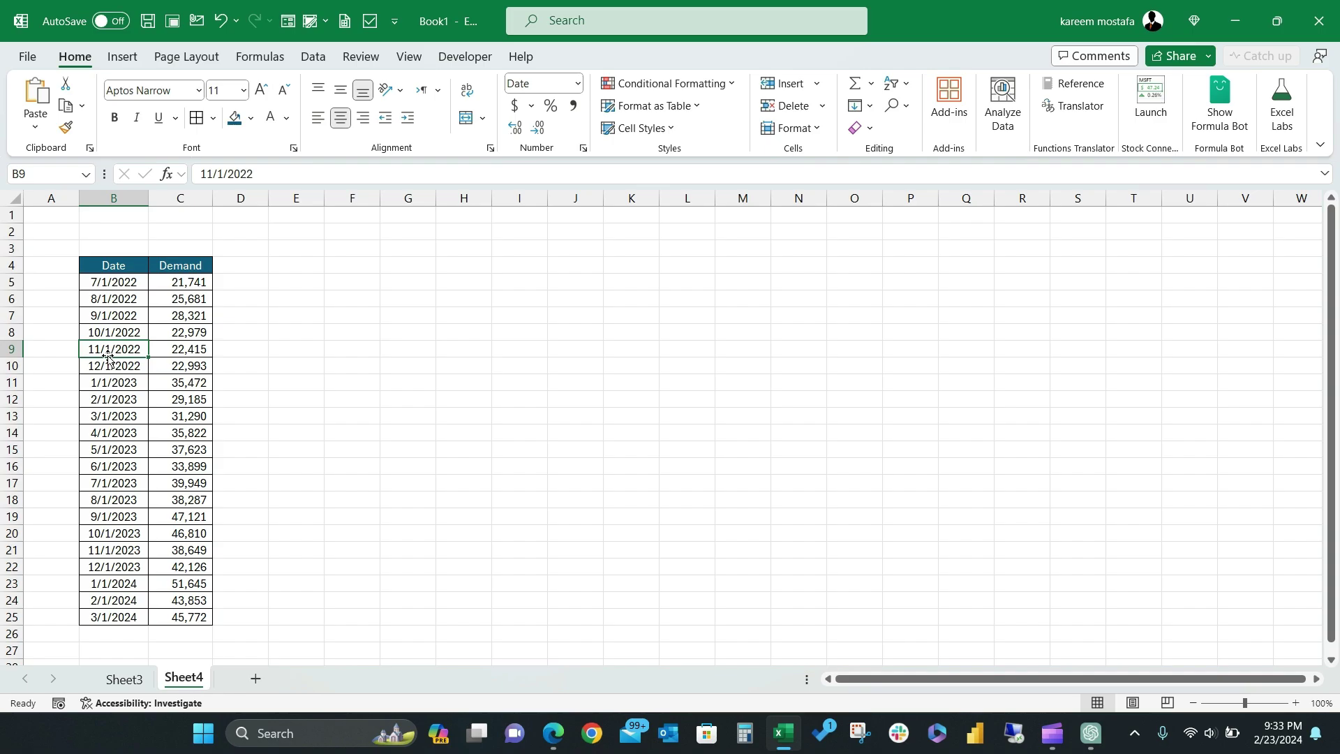
{"action": "left_click", "coordinate": [166, 320]}
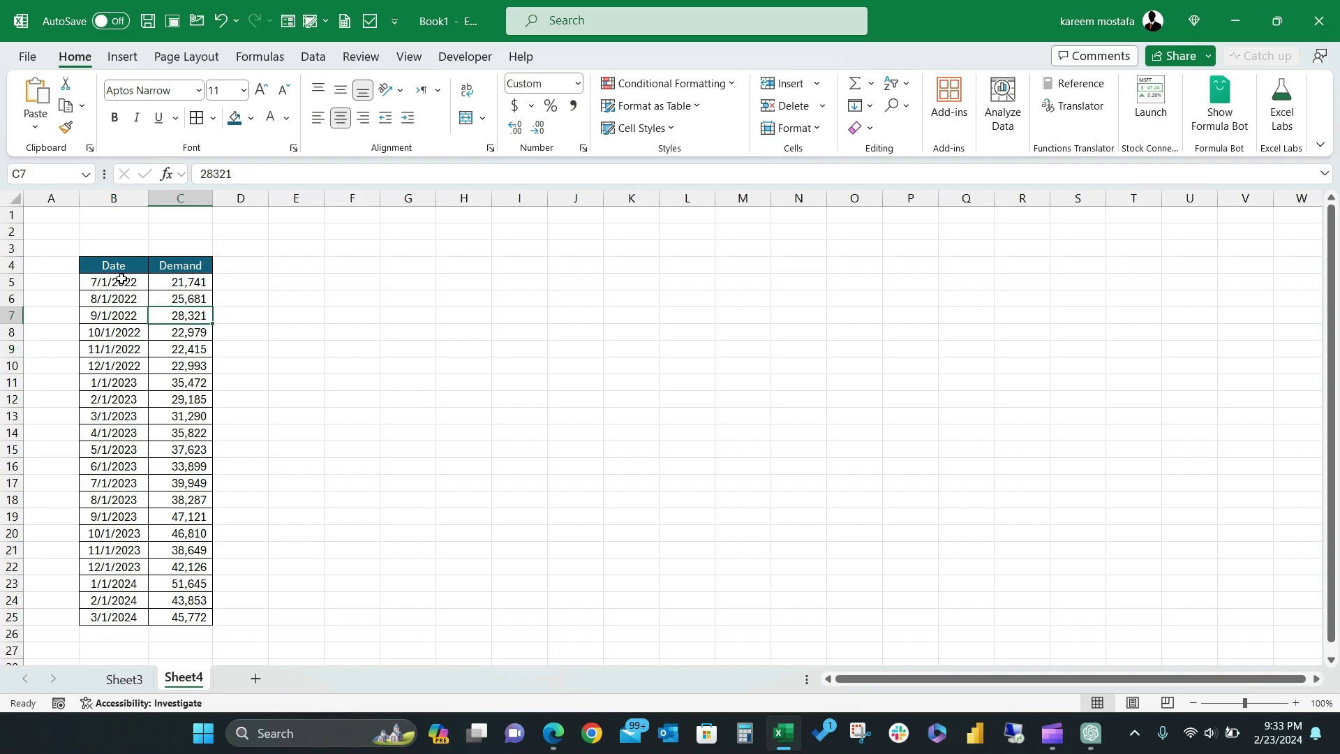
{"action": "left_click_drag", "start_coordinate": [104, 266], "coordinate": [183, 617]}
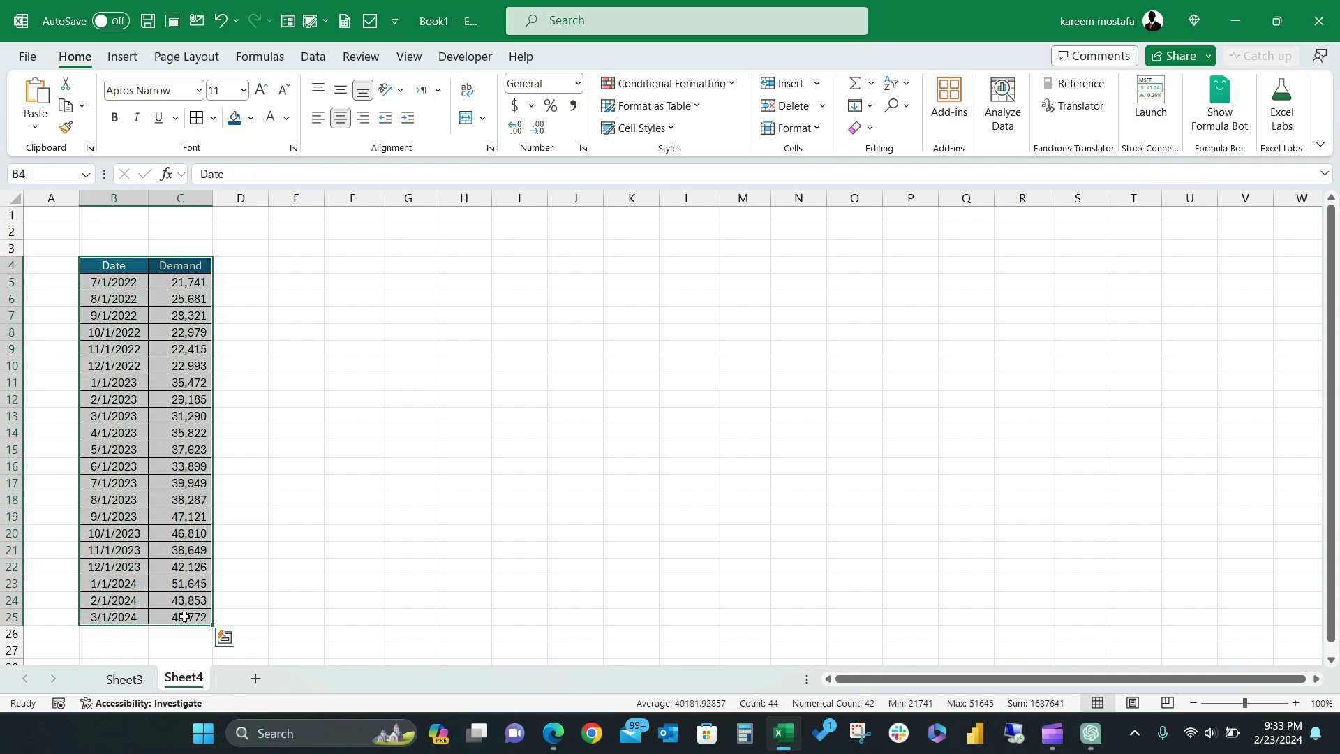
{"action": "left_click", "coordinate": [123, 416]}
{"action": "left_click", "coordinate": [313, 56]}
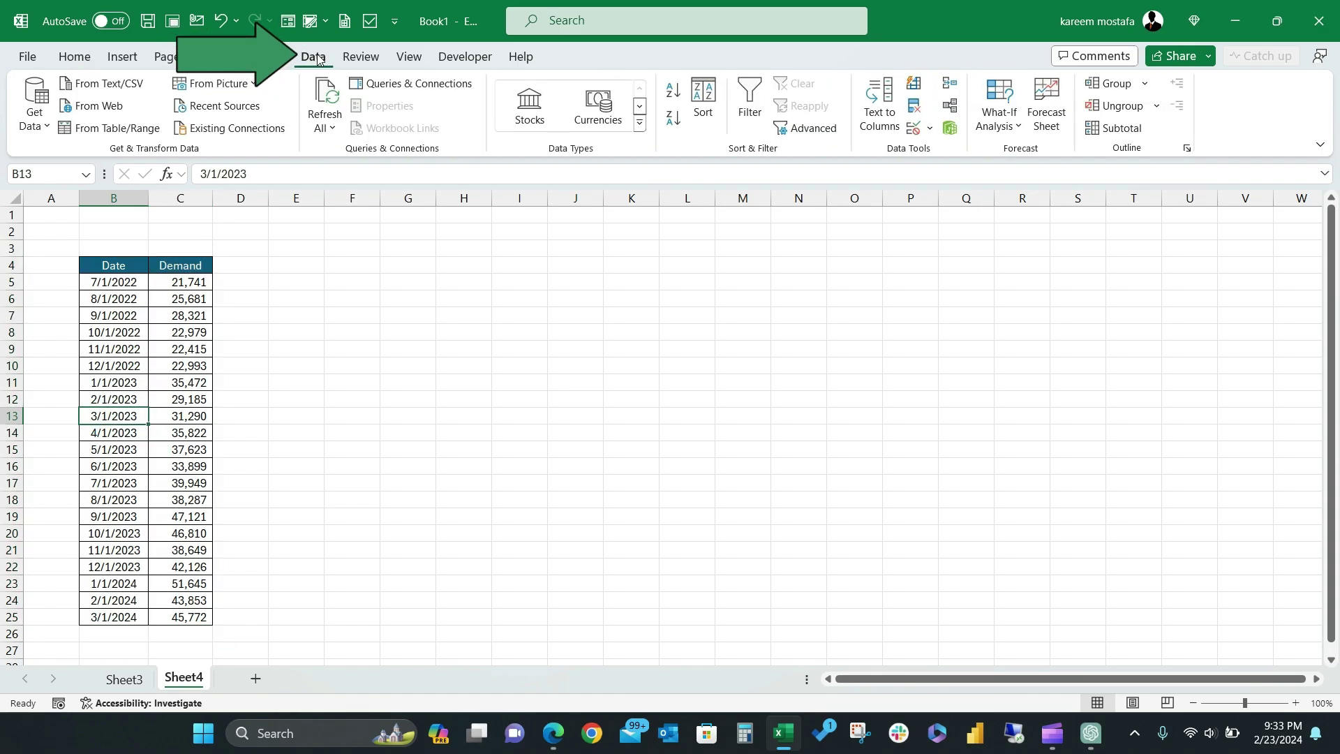
{"action": "left_click", "coordinate": [1046, 119]}
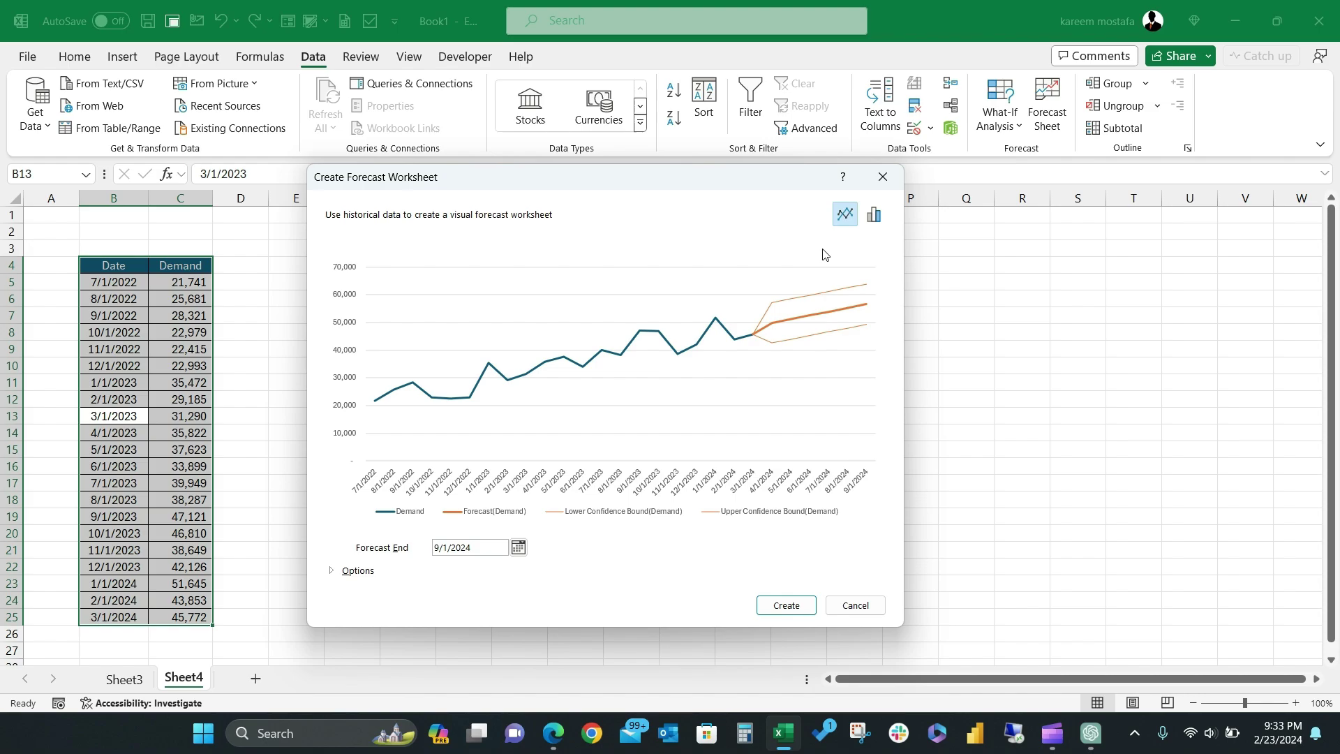
{"action": "left_click", "coordinate": [874, 215]}
{"action": "left_click", "coordinate": [845, 215]}
{"action": "left_click_drag", "start_coordinate": [621, 190], "coordinate": [627, 99]}
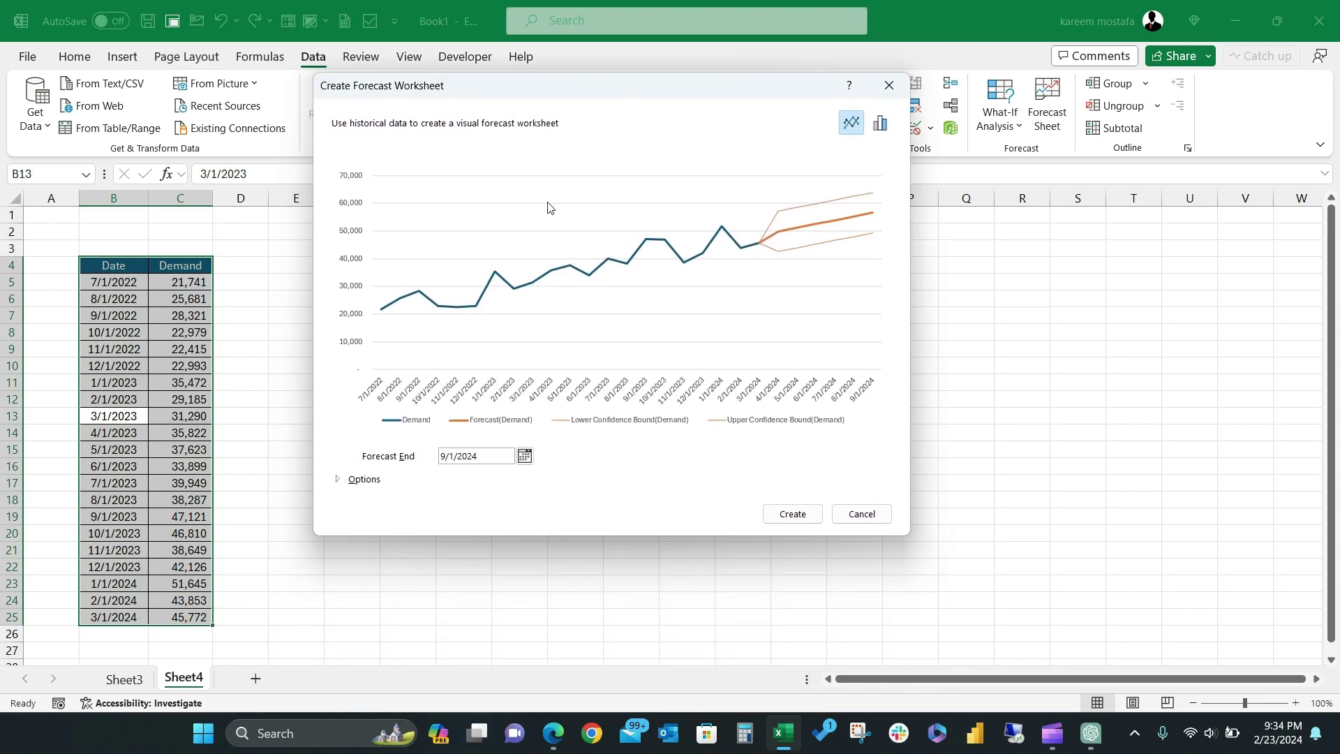
Under Options, set the forecast end date to 12/1/2024 and the start date to 1/1/2024
{"action": "left_click", "coordinate": [338, 480]}
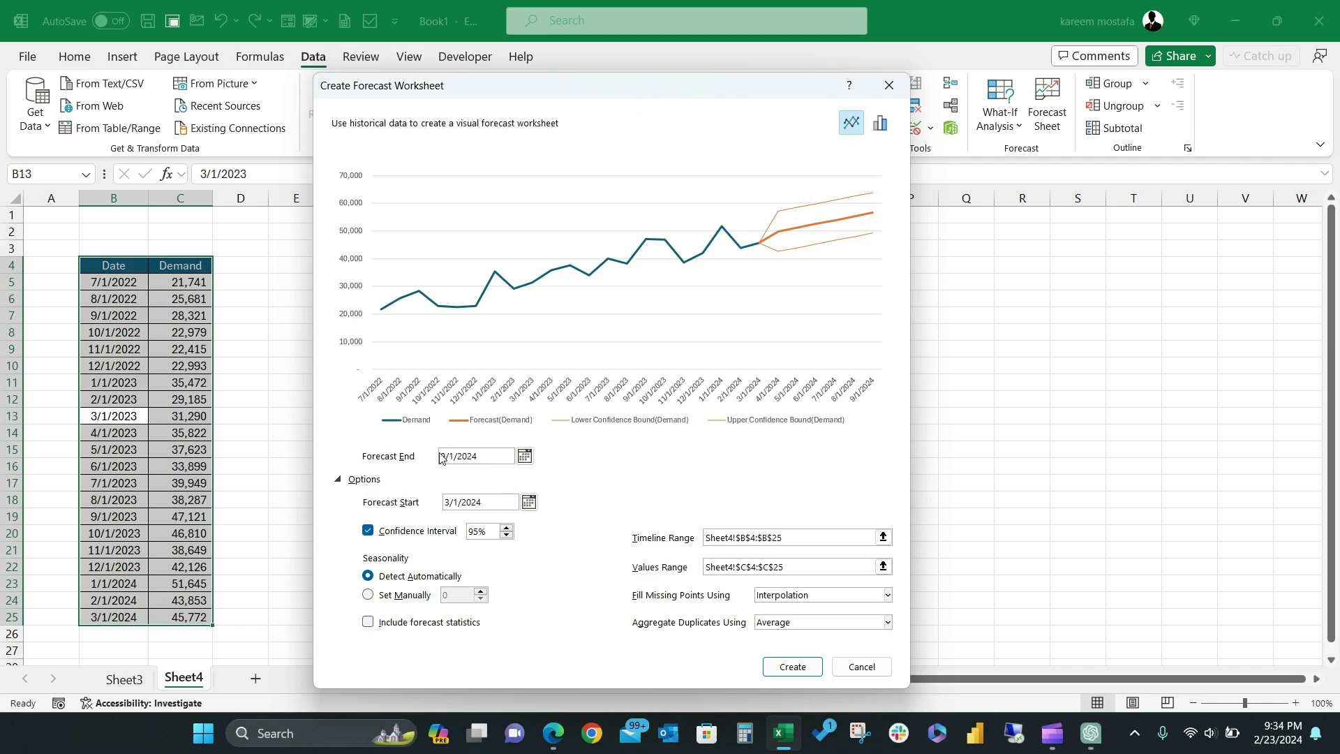
{"action": "left_click", "coordinate": [524, 456]}
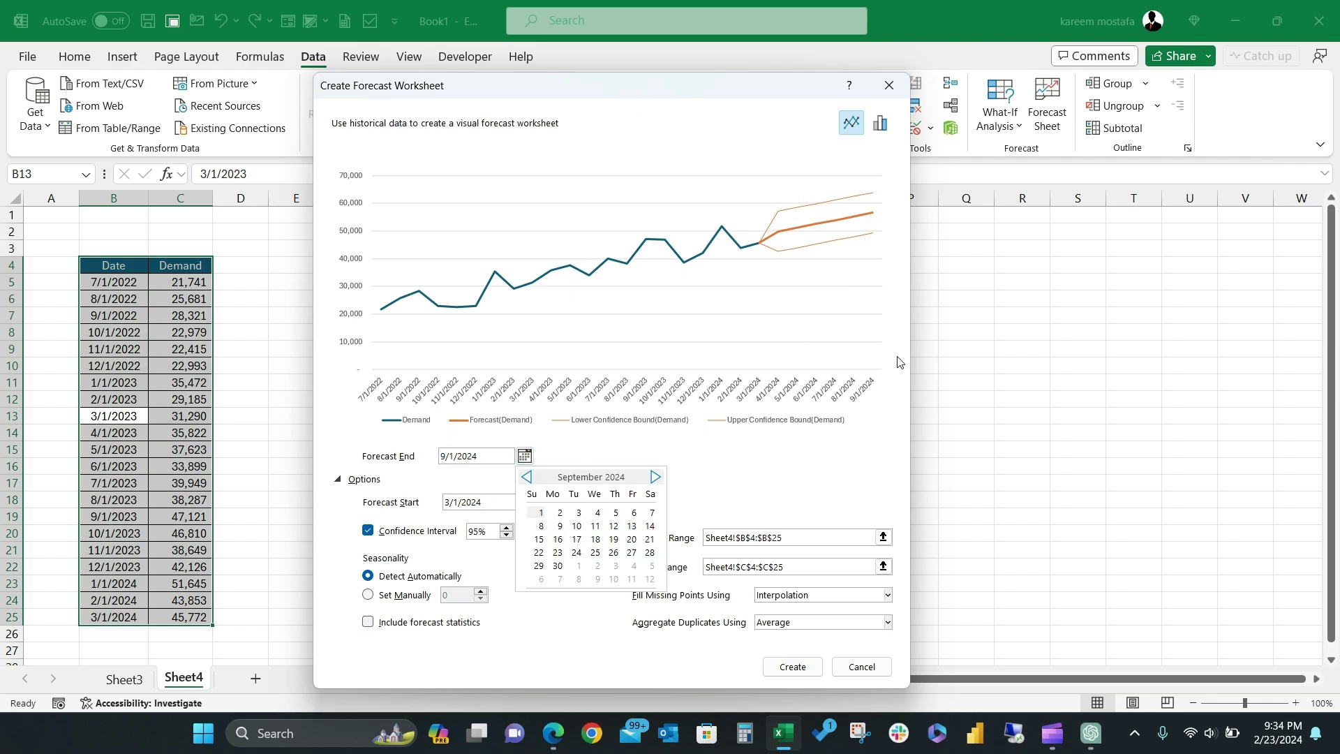
{"action": "left_click", "coordinate": [656, 476]}
{"action": "left_click", "coordinate": [655, 476]}
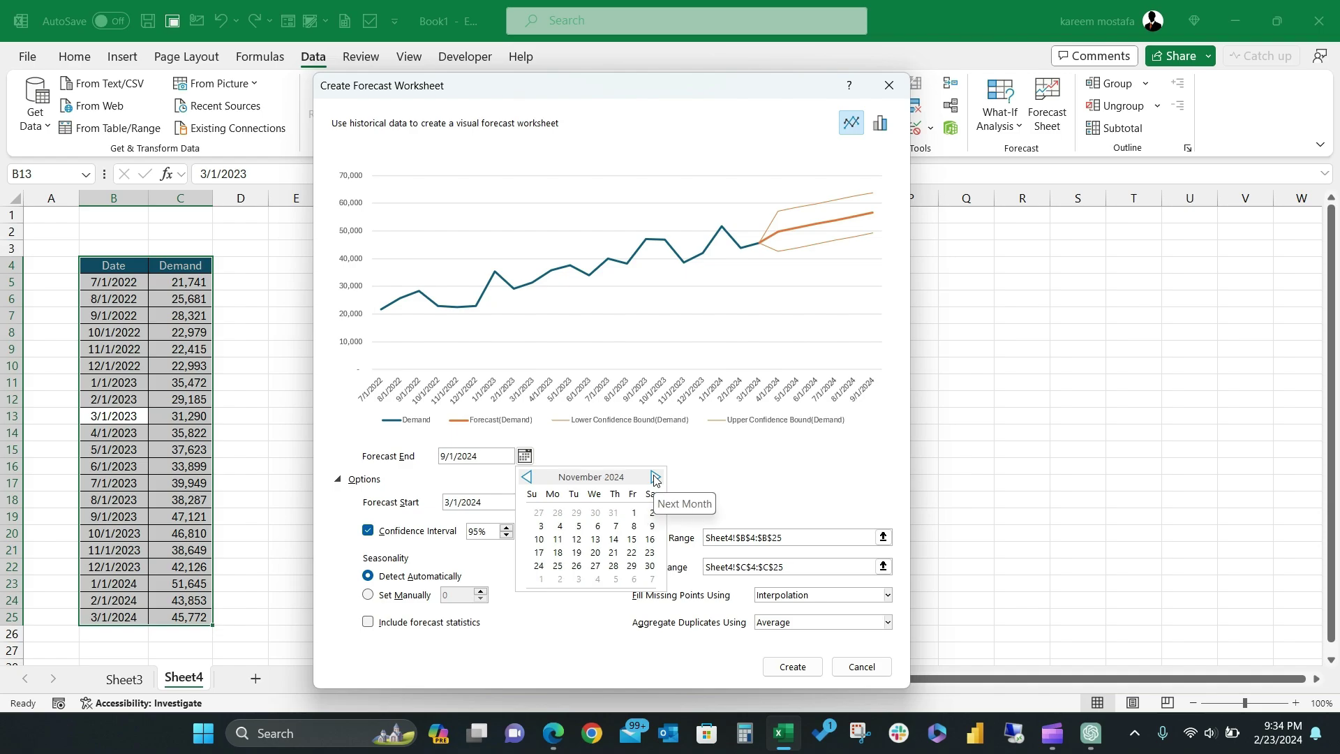
{"action": "left_click", "coordinate": [655, 477]}
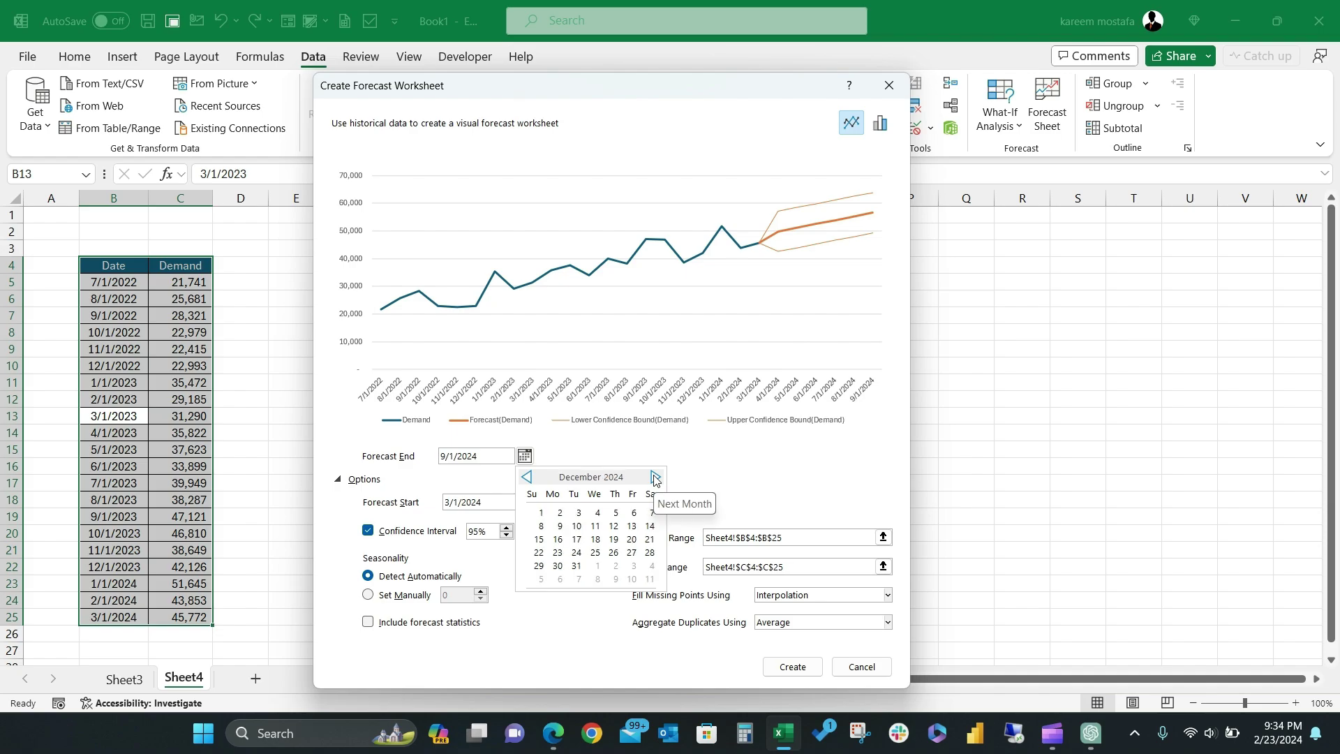
{"action": "left_click", "coordinate": [541, 513]}
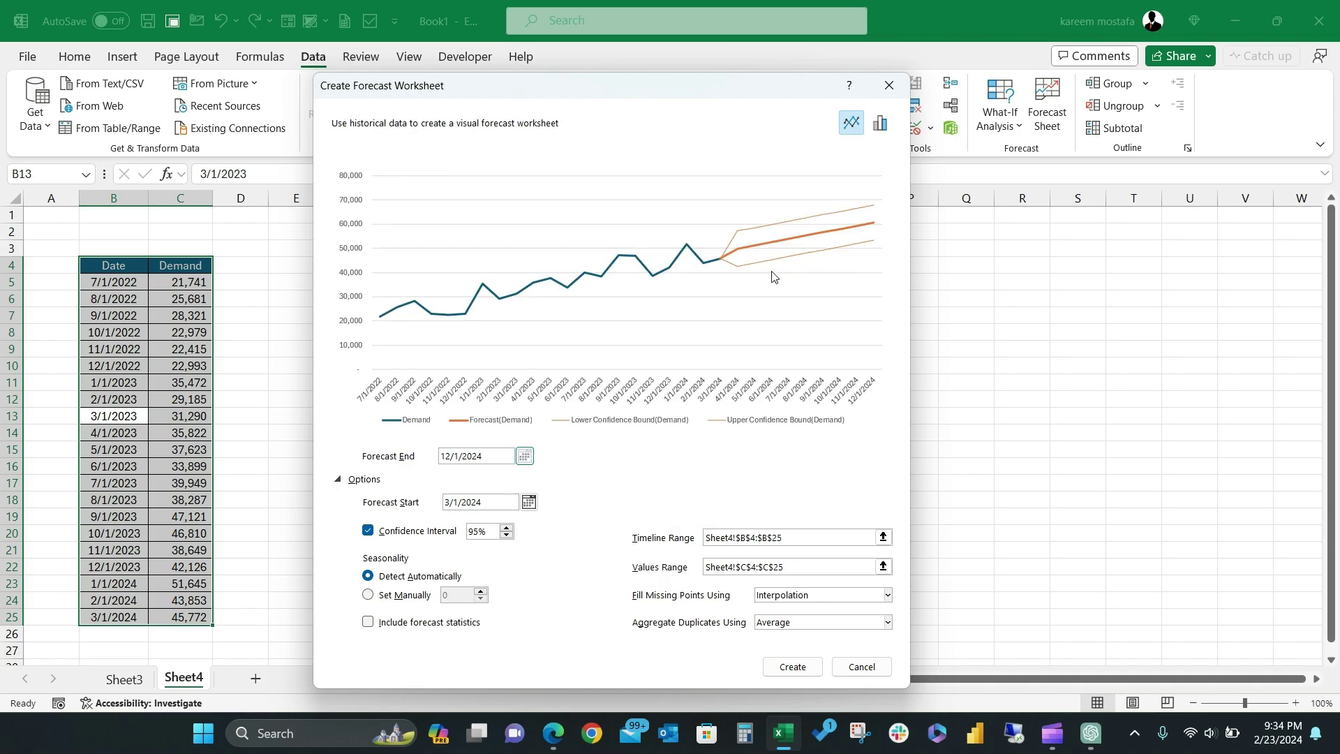
{"action": "left_click", "coordinate": [529, 502]}
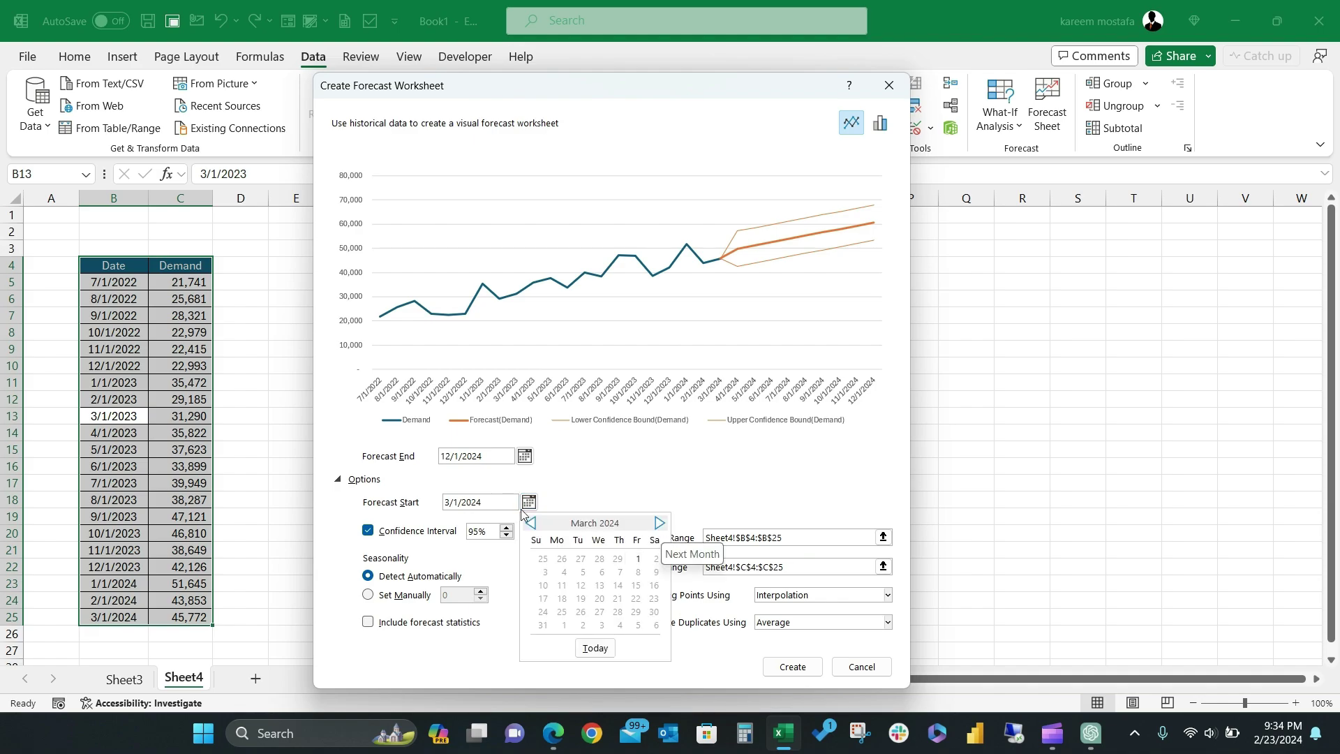
{"action": "left_click", "coordinate": [532, 524]}
{"action": "left_click", "coordinate": [531, 523]}
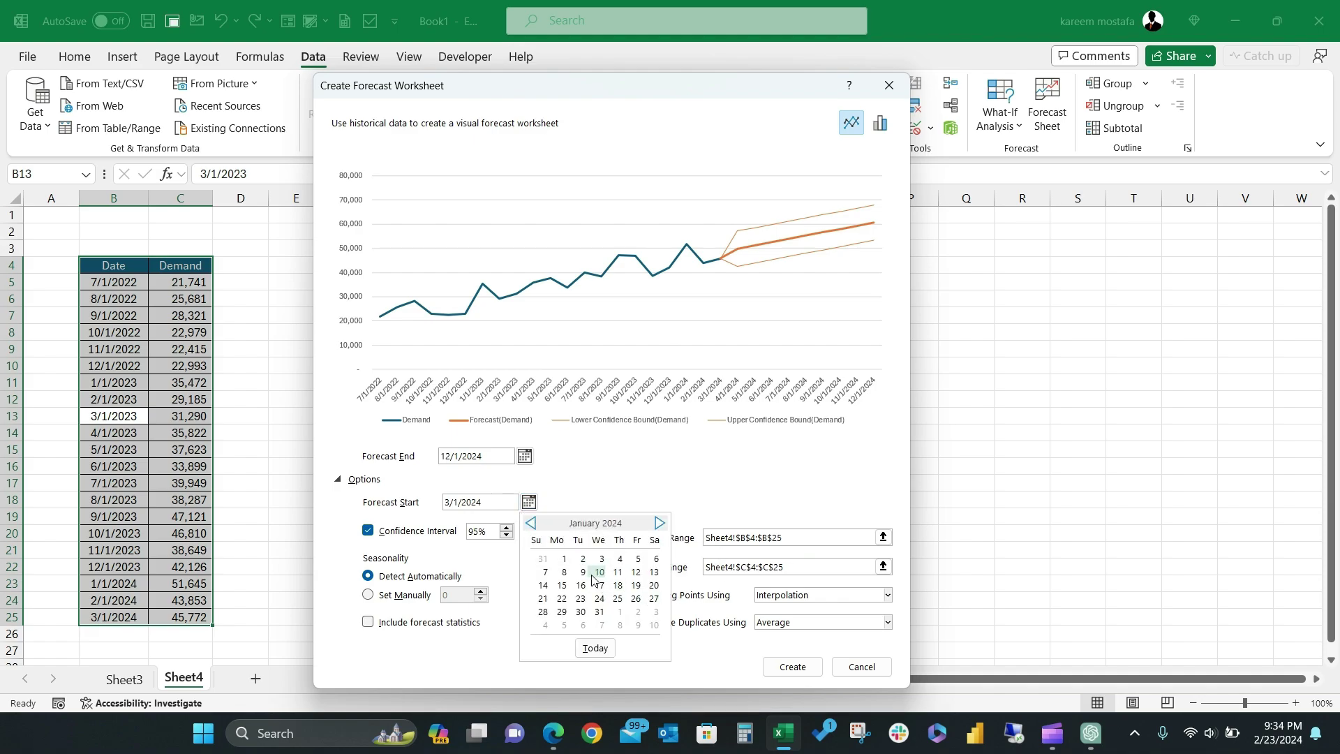
{"action": "left_click", "coordinate": [564, 558]}
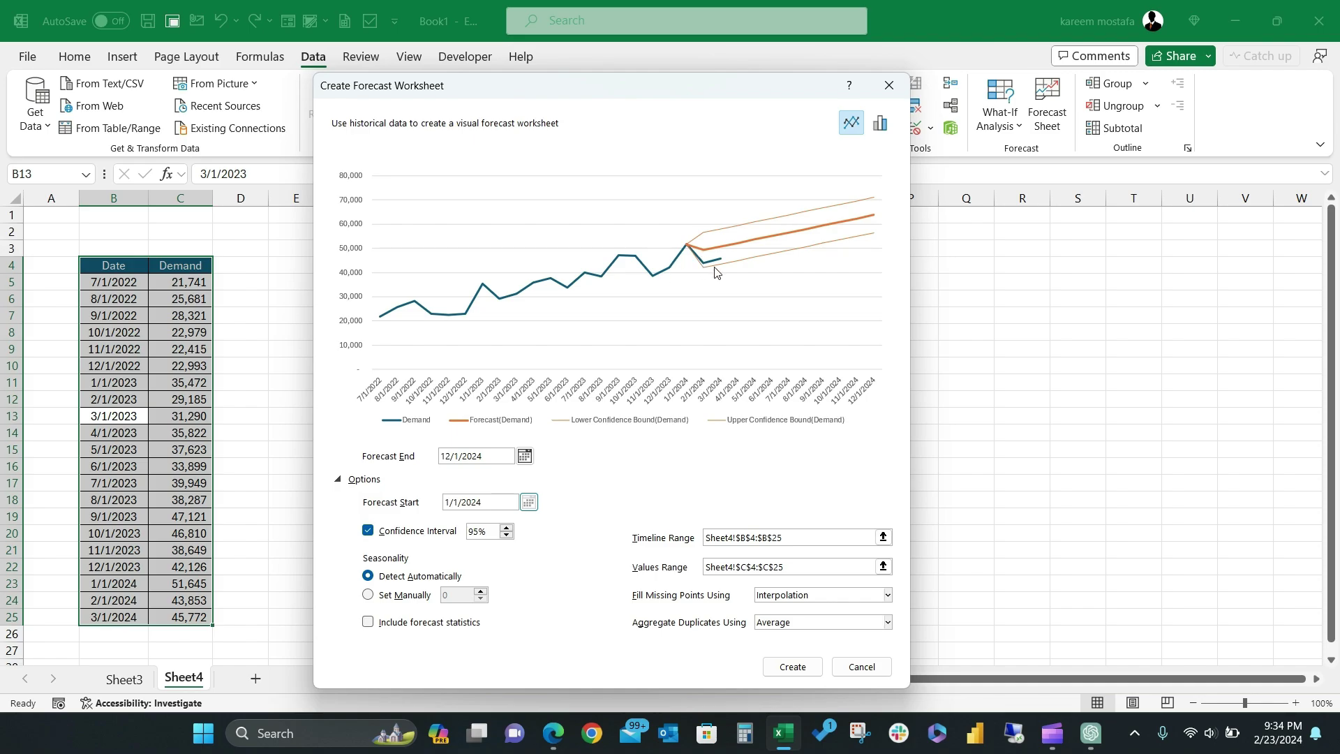
Keep 95% confidence, verify Date/Demand ranges, and keep Interpolation and Average for duplicates
{"action": "double_click", "coordinate": [472, 532]}
{"action": "type", "text": "85"}
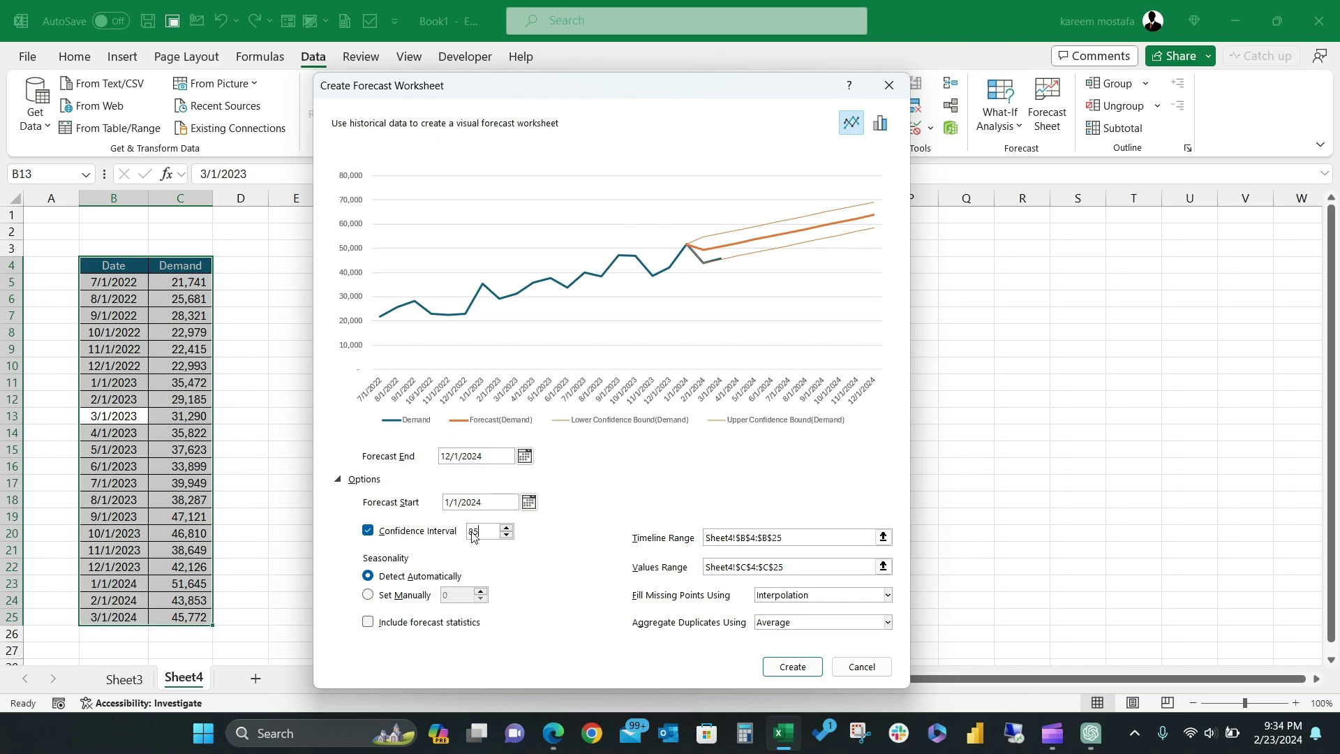
{"action": "key", "text": "BackSpace"}
{"action": "key", "text": "BackSpace"}
{"action": "type", "text": "95"}
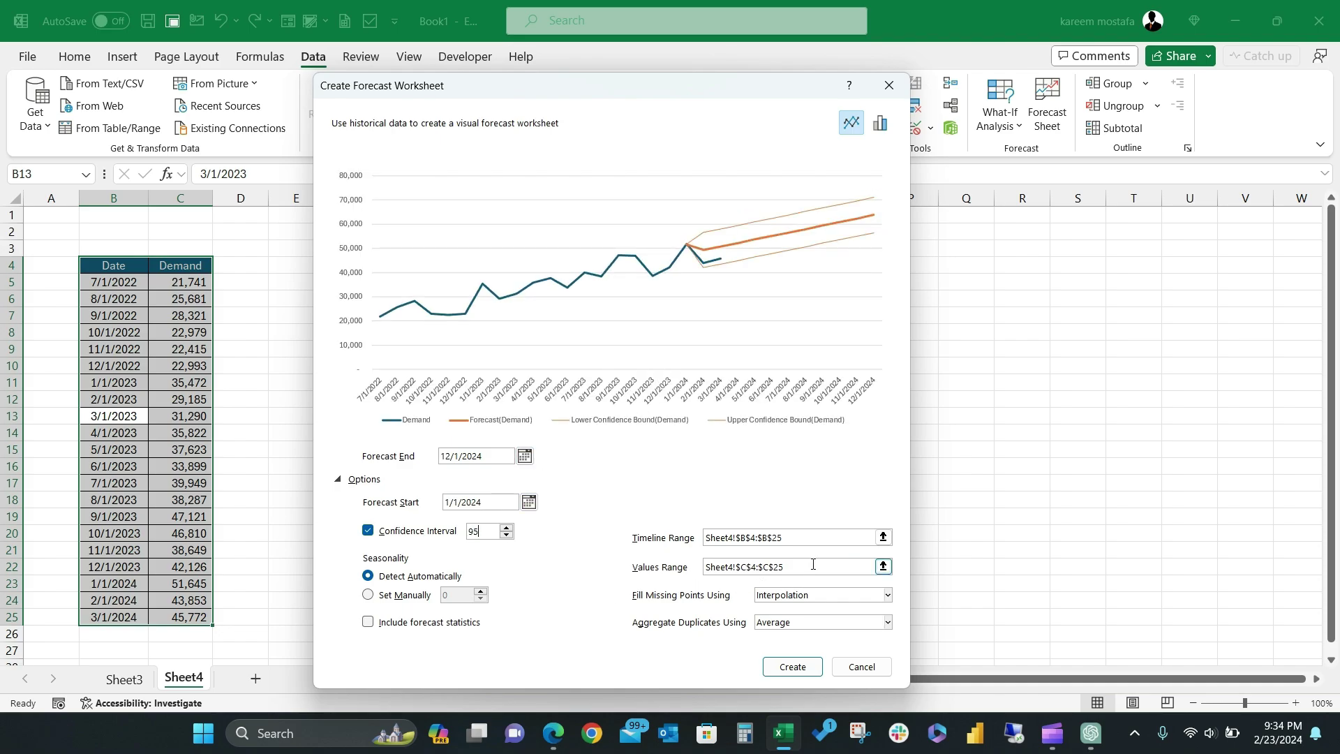
{"action": "left_click", "coordinate": [817, 537]}
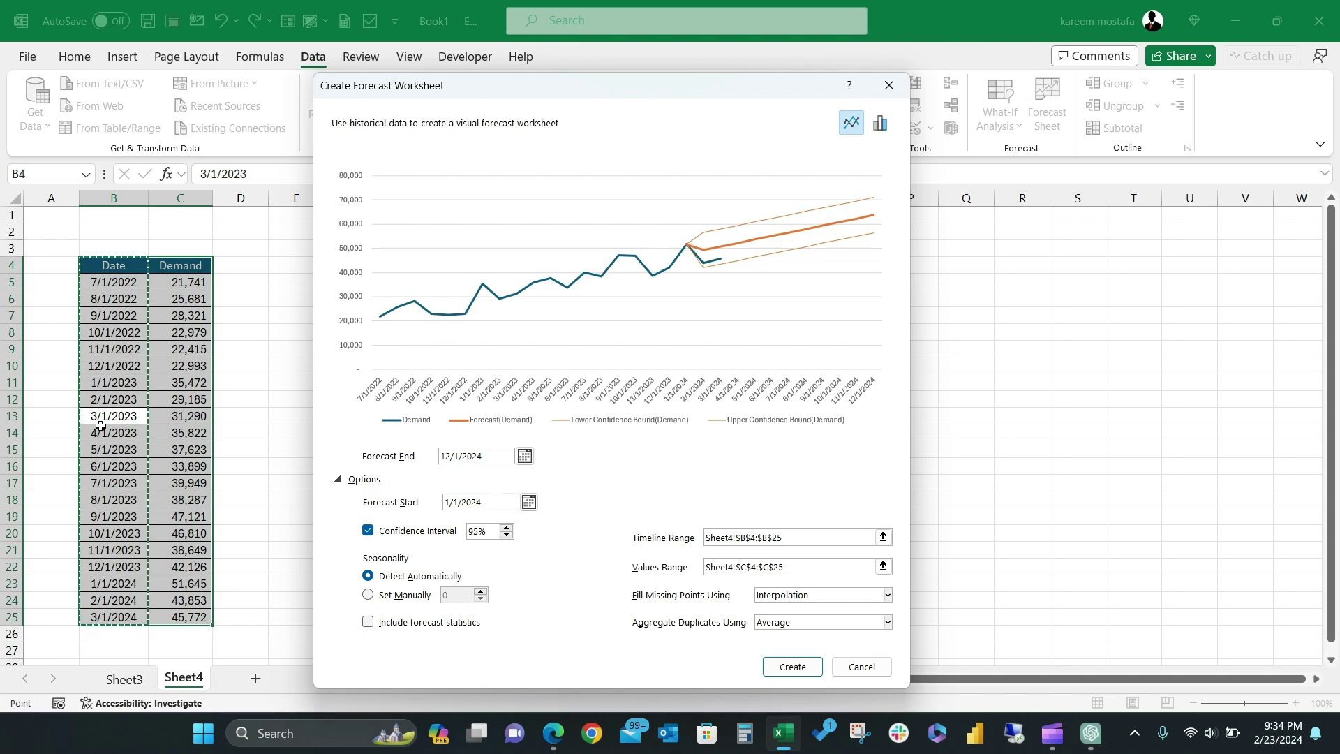
{"action": "left_click", "coordinate": [807, 567]}
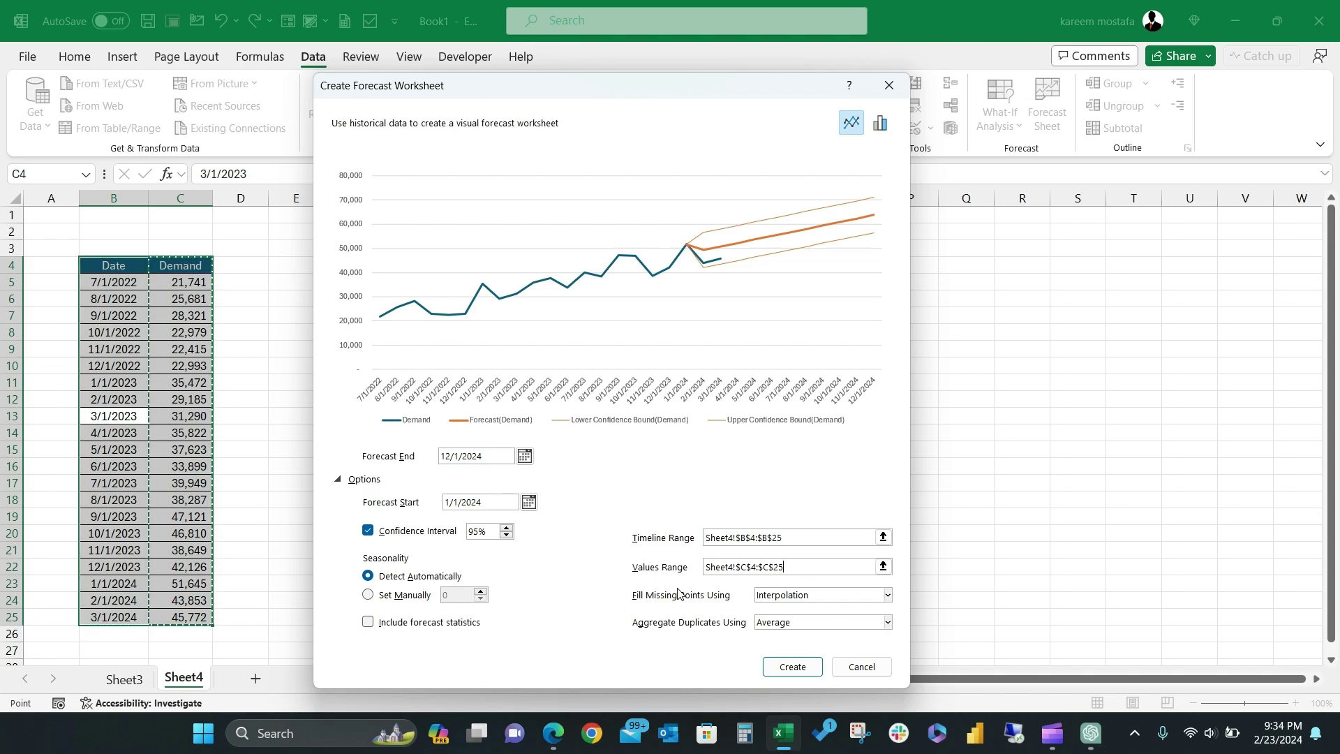
{"action": "left_click", "coordinate": [829, 594]}
{"action": "left_click", "coordinate": [829, 595]}
{"action": "left_click", "coordinate": [834, 621]}
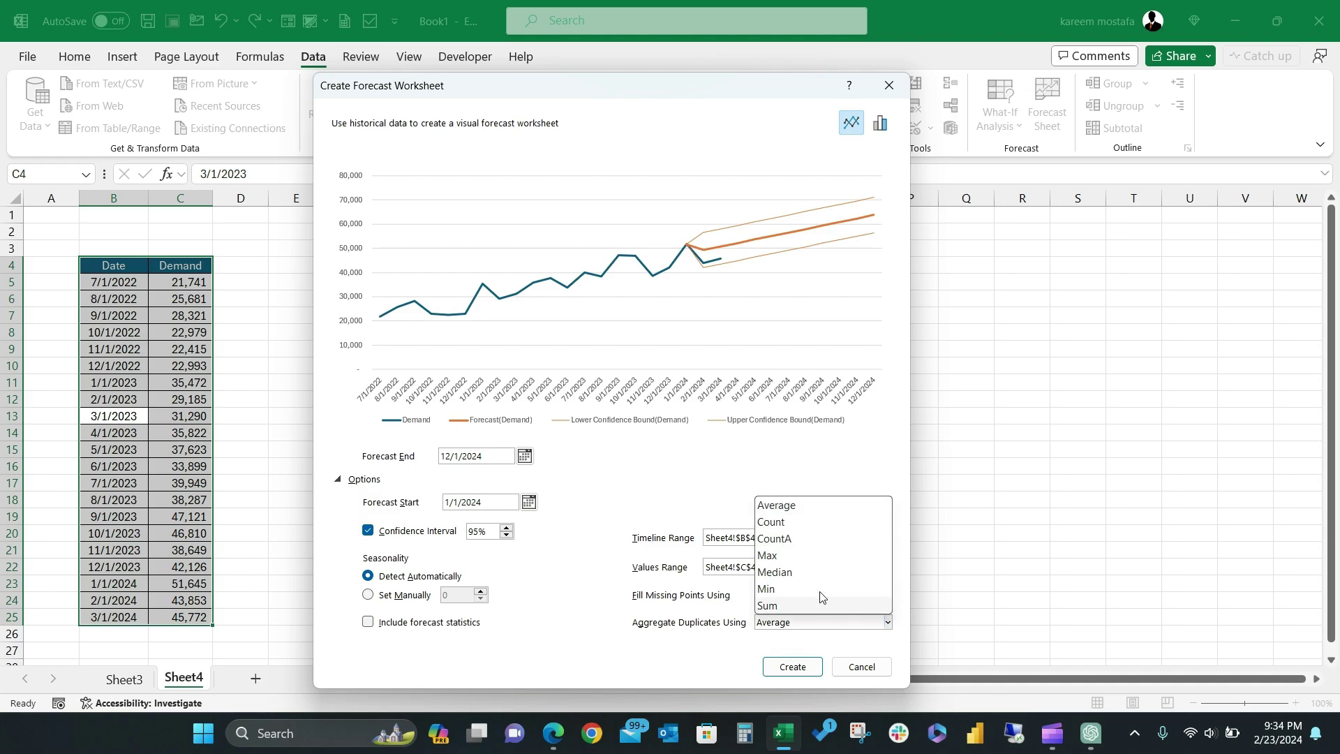
{"action": "left_click", "coordinate": [847, 626]}
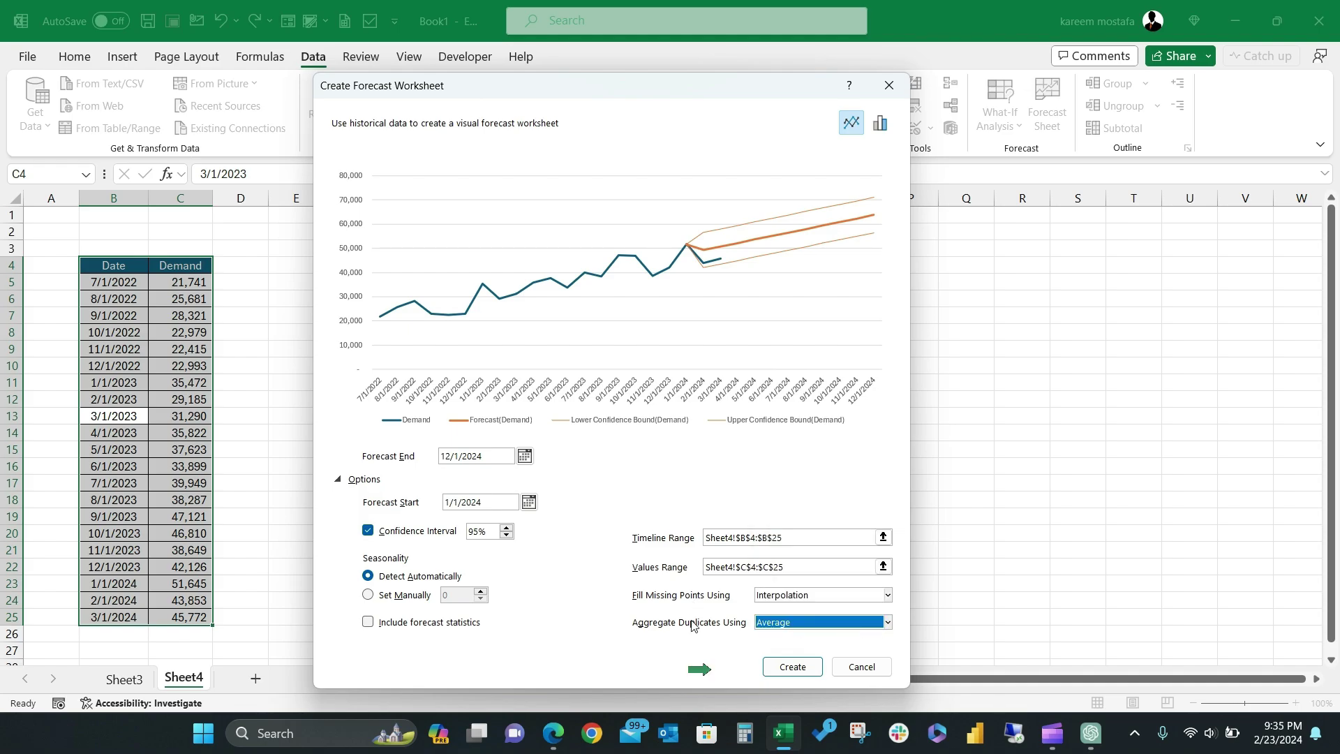
Create the forecast worksheet and reposition the forecast chart beside the new table
{"action": "left_click", "coordinate": [793, 666]}
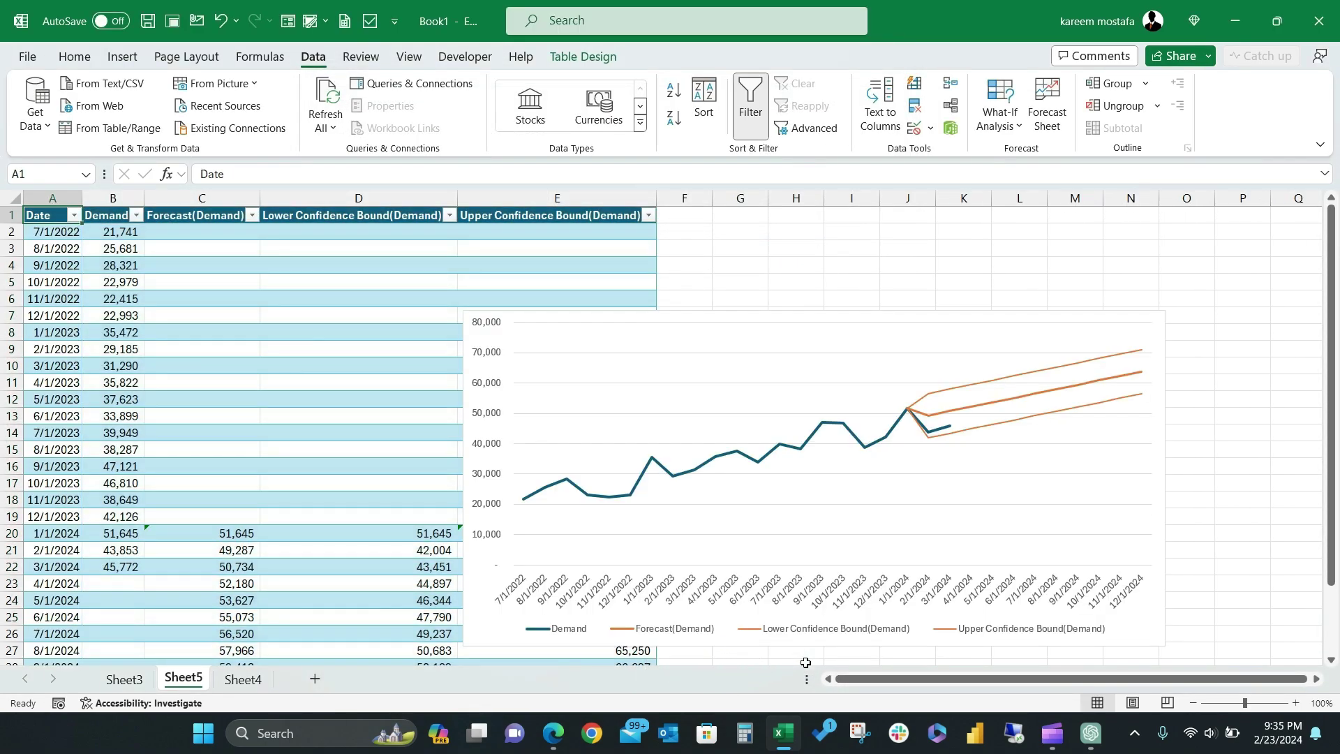
{"action": "left_click_drag", "start_coordinate": [688, 320], "coordinate": [765, 260]}
{"action": "scroll", "coordinate": [494, 435], "scroll_direction": "down", "scroll_amount": 2}
{"action": "scroll", "coordinate": [494, 435], "scroll_direction": "up", "scroll_amount": 2}
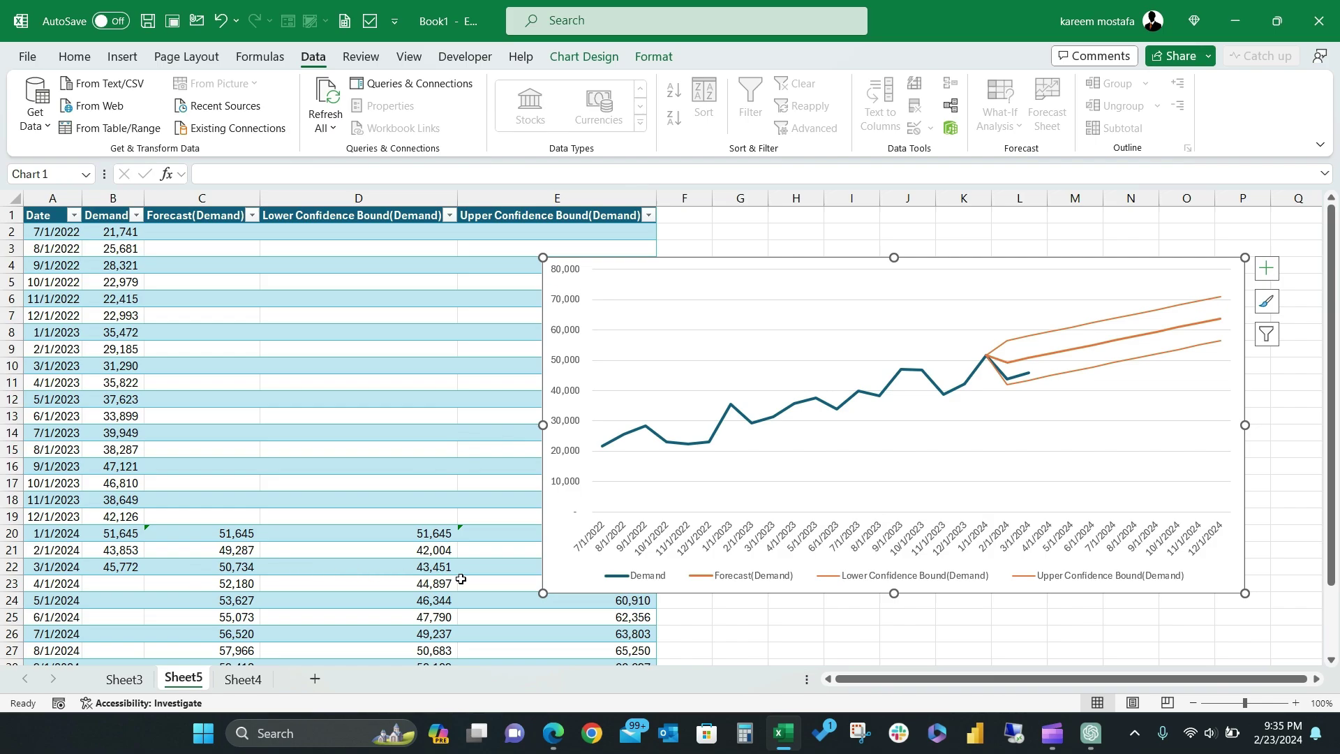
{"action": "left_click_drag", "start_coordinate": [1051, 260], "coordinate": [912, 251]}
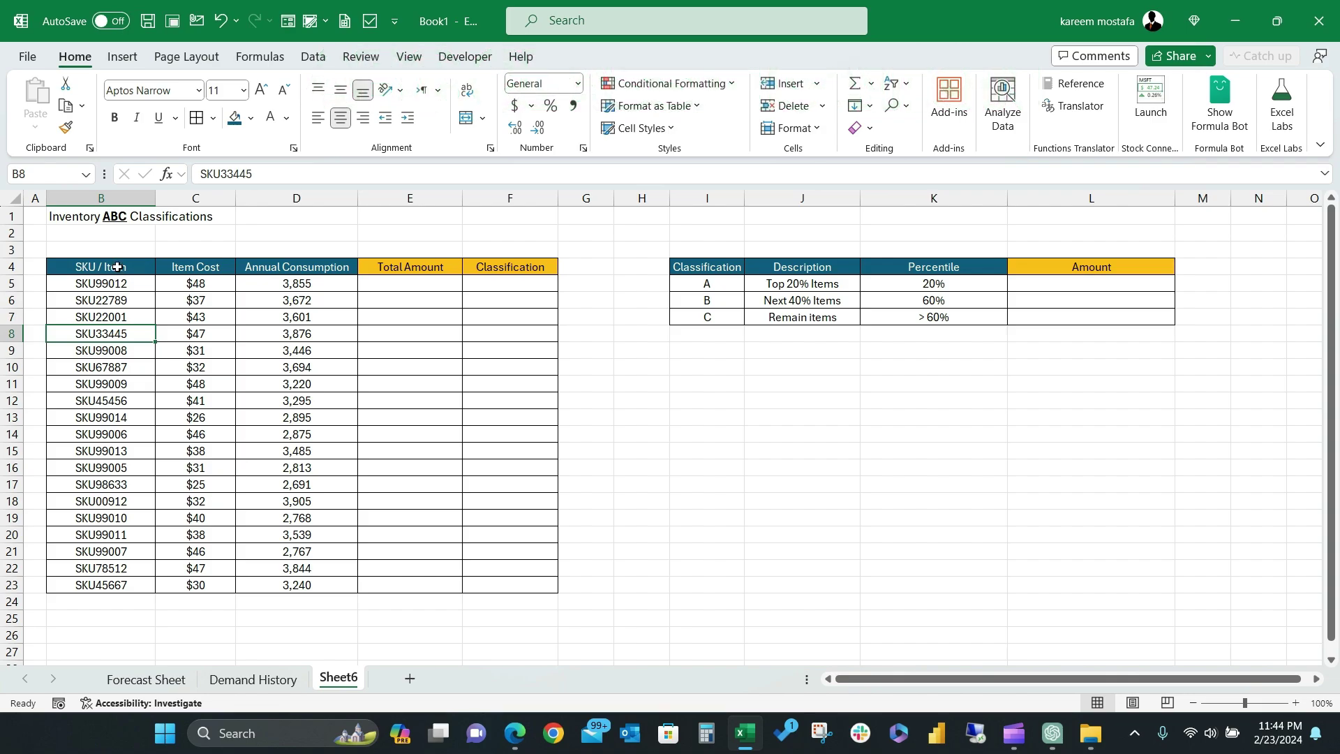
{"action": "left_click_drag", "start_coordinate": [115, 267], "coordinate": [104, 585]}
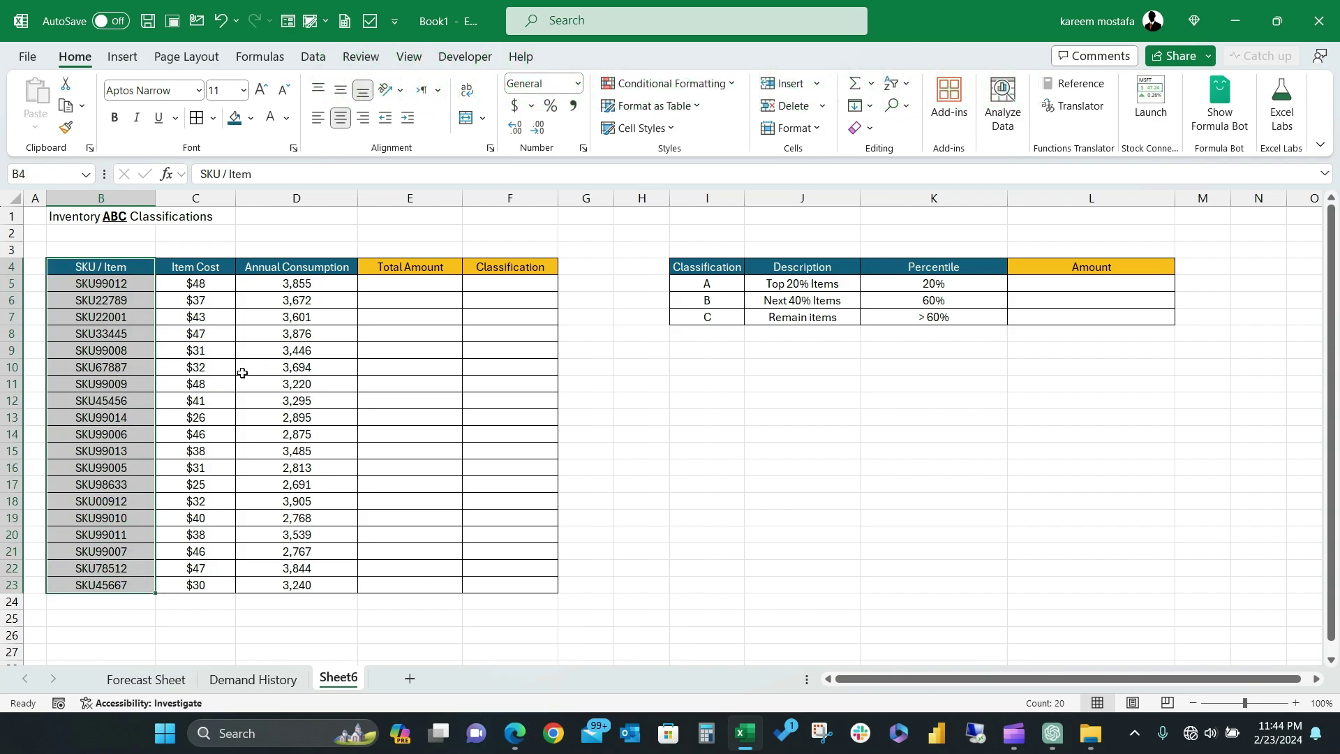
{"action": "left_click", "coordinate": [282, 366]}
{"action": "left_click_drag", "start_coordinate": [197, 271], "coordinate": [296, 584]}
{"action": "left_click", "coordinate": [311, 382]}
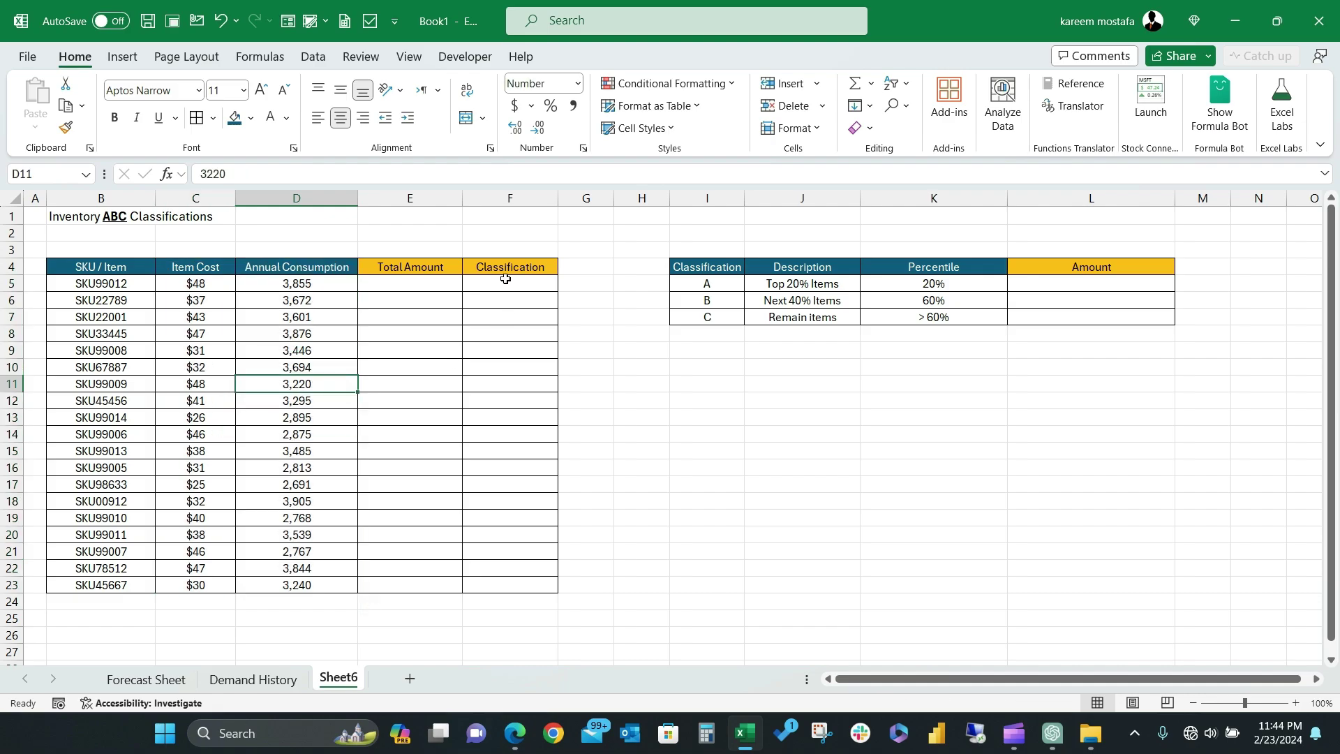
{"action": "left_click_drag", "start_coordinate": [515, 268], "coordinate": [514, 585]}
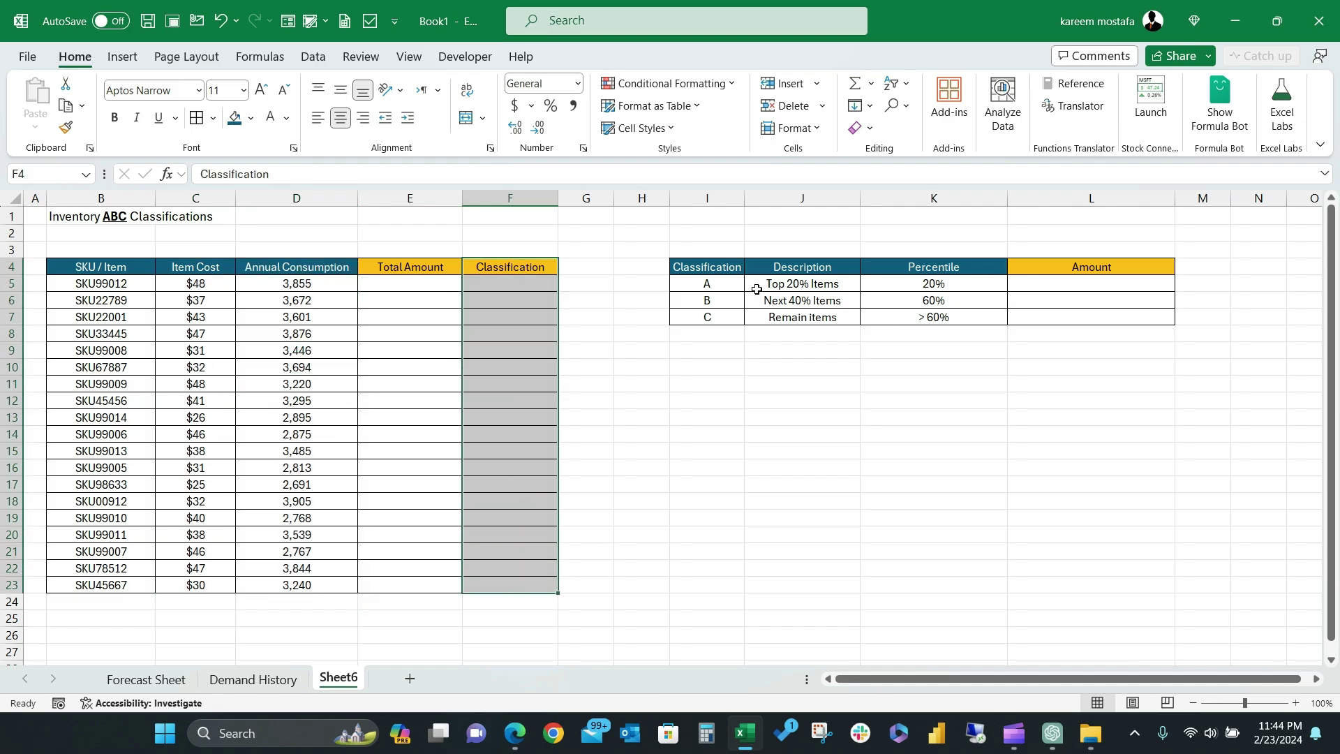
{"action": "left_click_drag", "start_coordinate": [712, 274], "coordinate": [707, 317]}
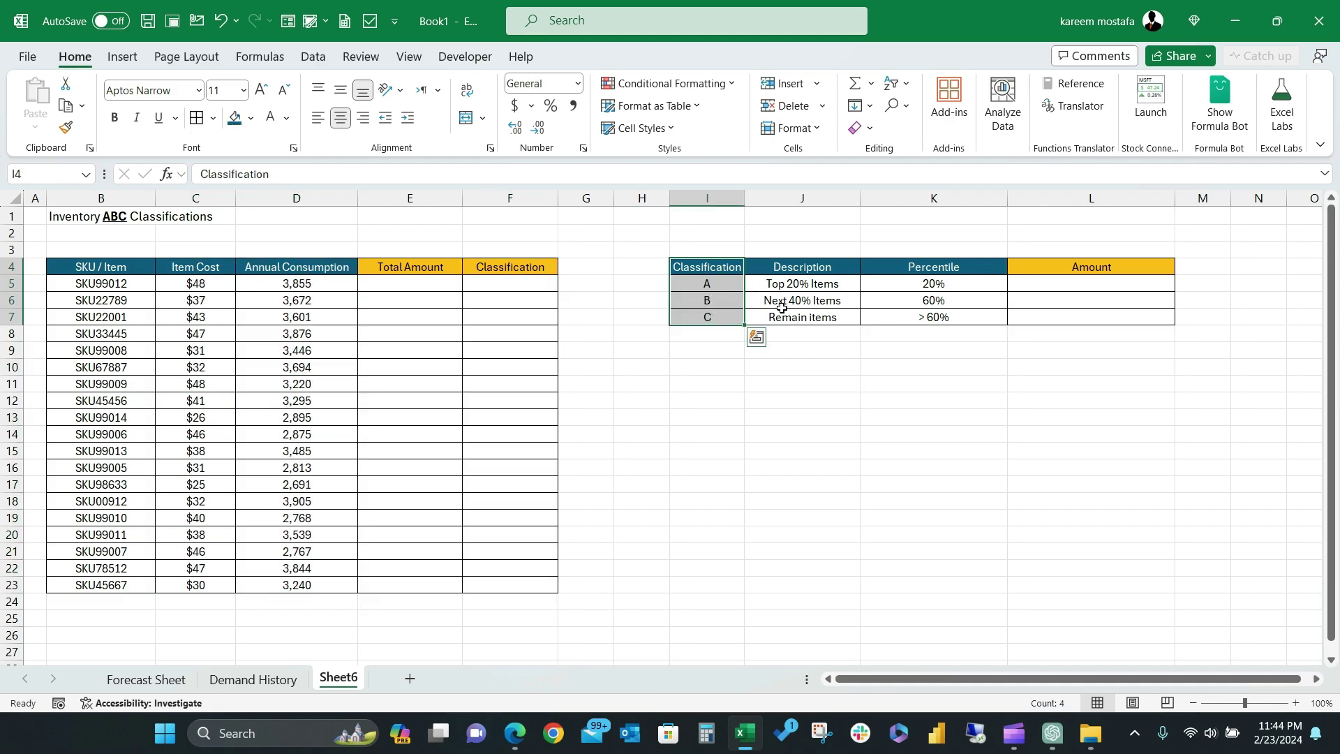
{"action": "left_click", "coordinate": [827, 284]}
{"action": "left_click", "coordinate": [829, 302]}
{"action": "left_click", "coordinate": [834, 319]}
{"action": "left_click_drag", "start_coordinate": [939, 268], "coordinate": [942, 334]}
{"action": "left_click", "coordinate": [960, 301]}
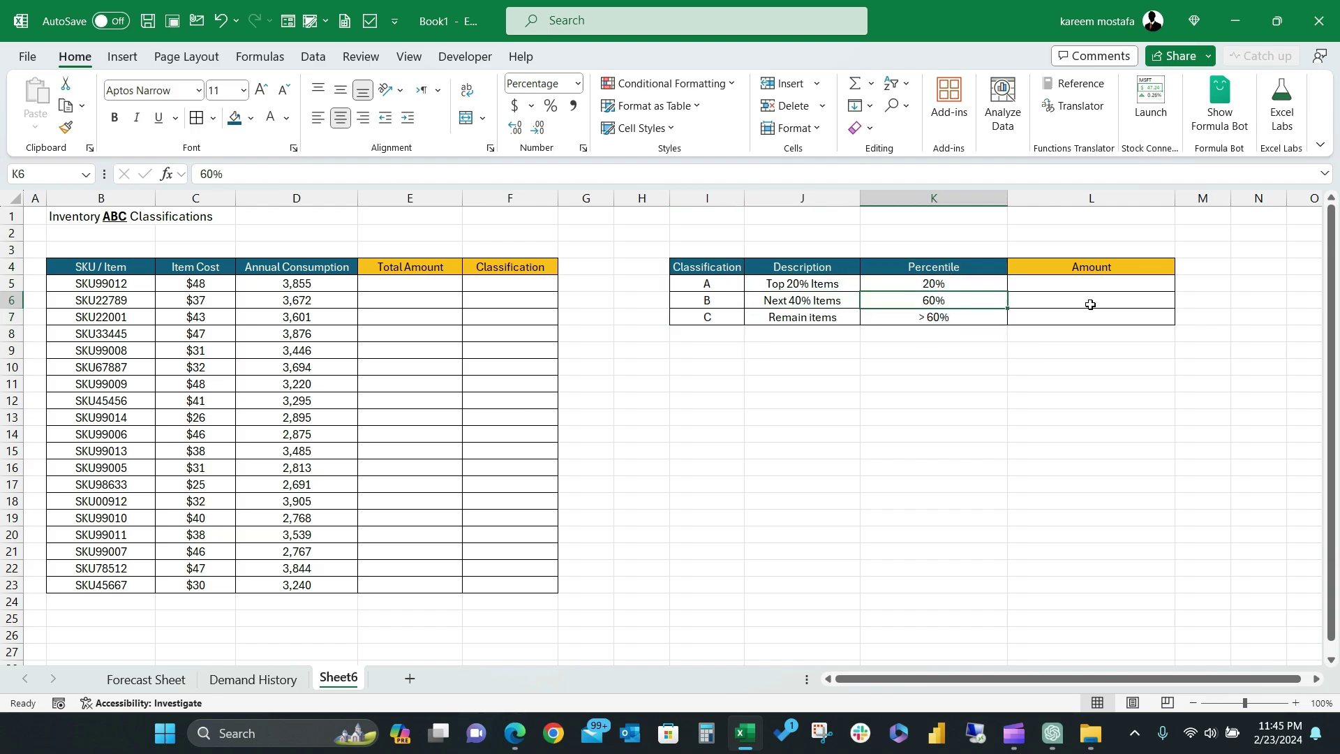
{"action": "left_click", "coordinate": [1059, 284]}
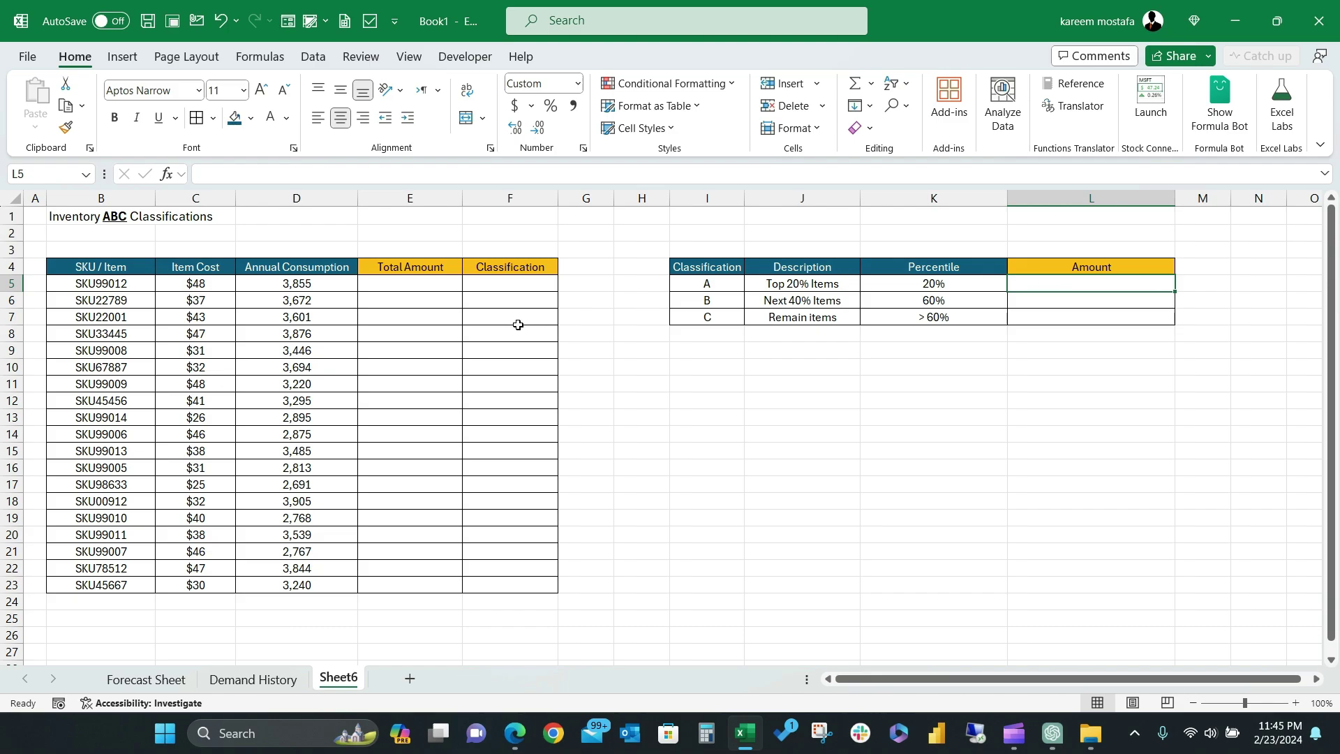
{"action": "left_click", "coordinate": [410, 286]}
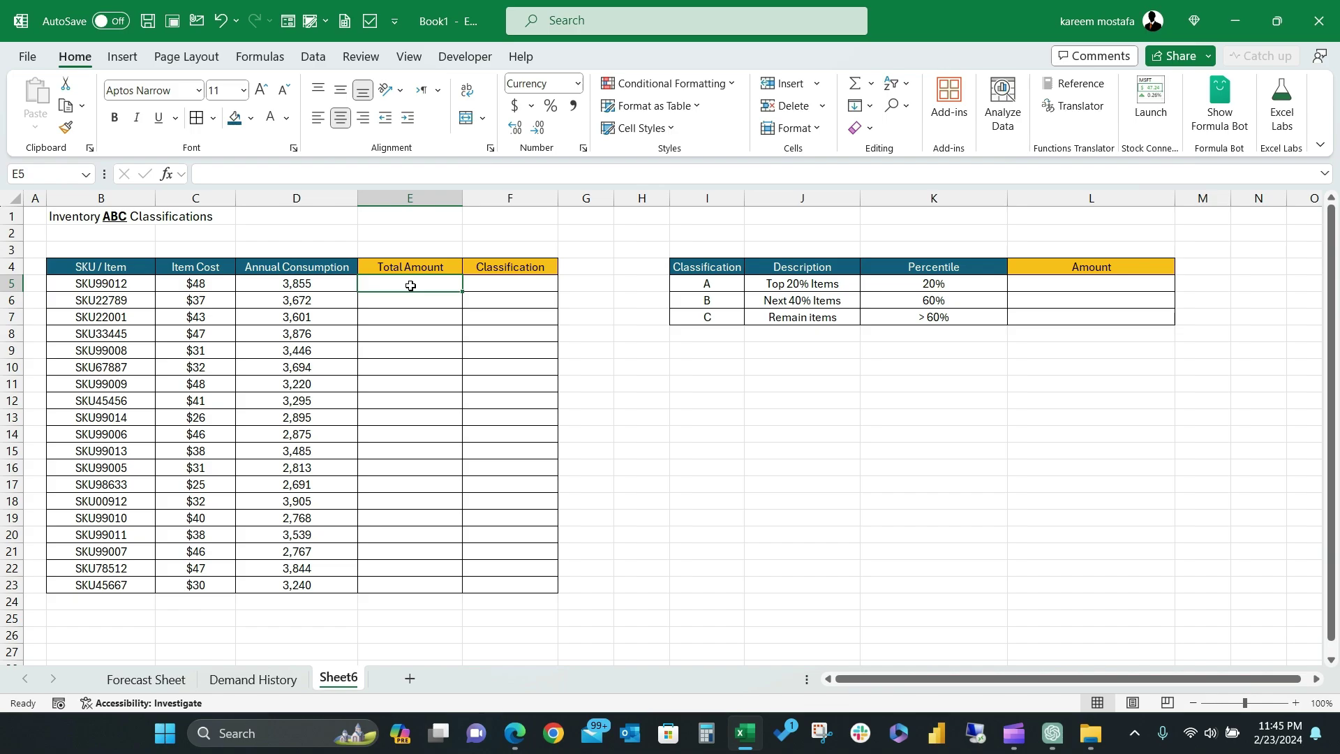
Enter =C5*D5 in E5 and fill it down to E23
{"action": "type", "text": "="}
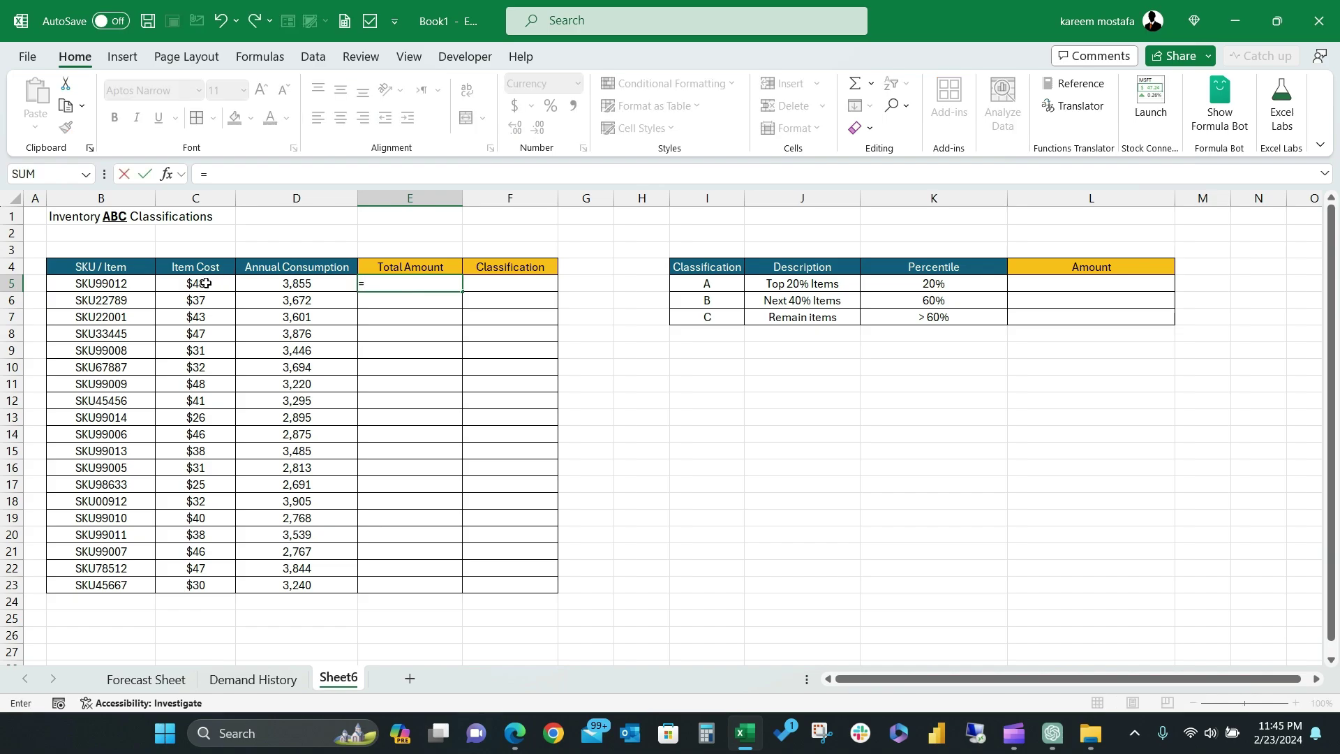
{"action": "left_click", "coordinate": [205, 283]}
{"action": "type", "text": "*"}
{"action": "left_click", "coordinate": [274, 282]}
{"action": "key", "text": "Return"}
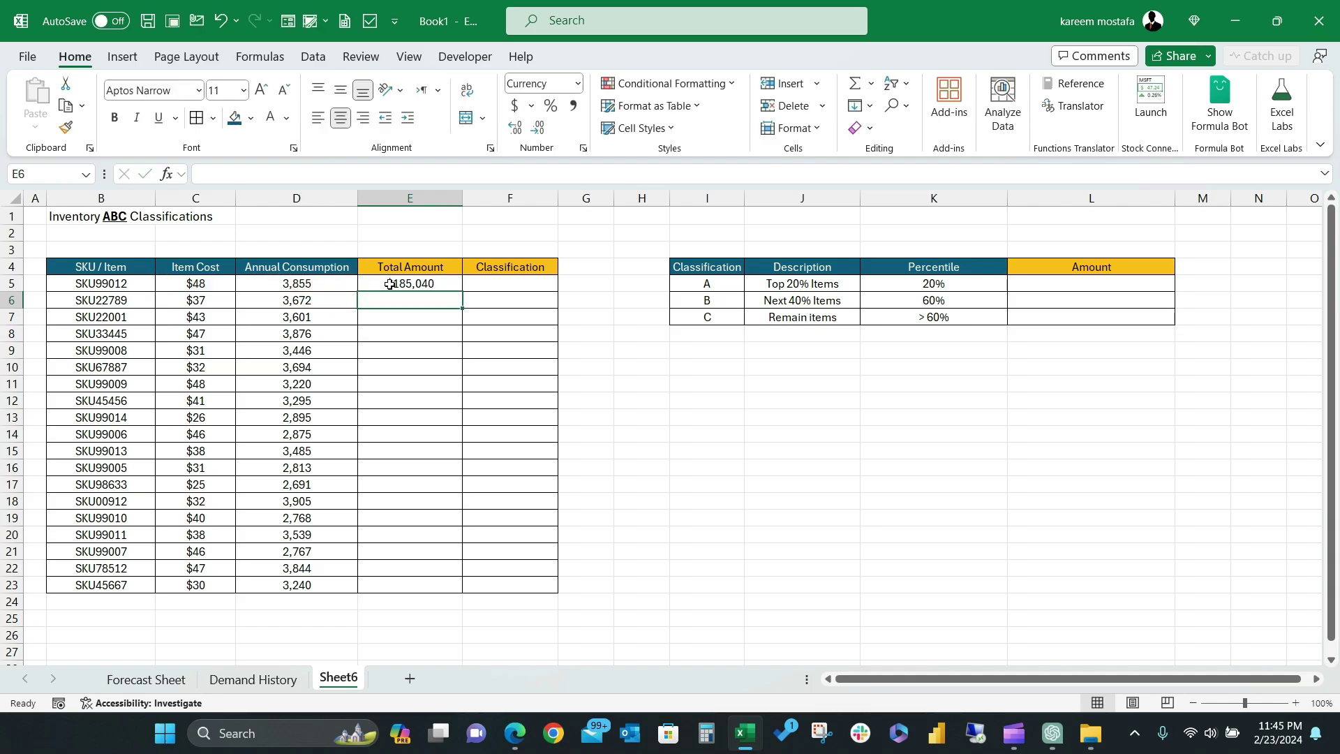
{"action": "left_click", "coordinate": [389, 284]}
{"action": "double_click", "coordinate": [462, 292]}
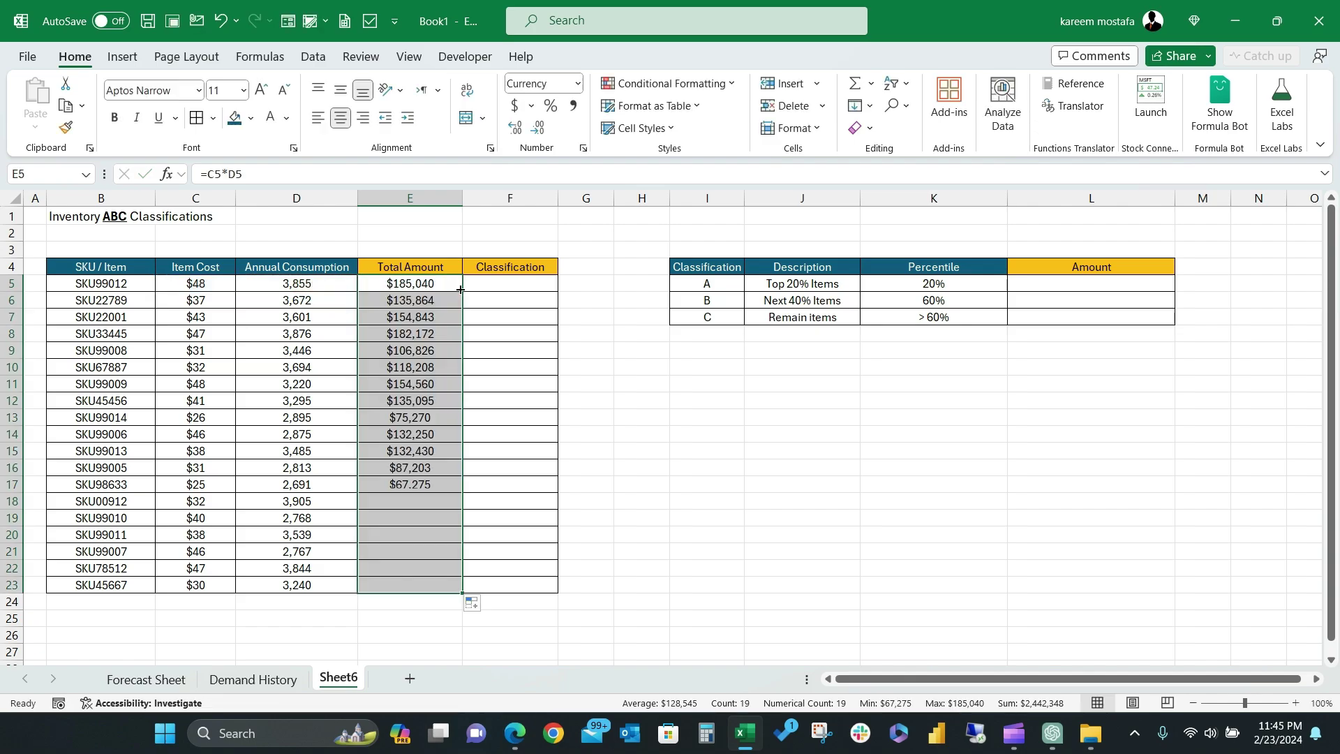
Review the Total Amount column sum, the SKU list, row 18's formula and the class table
{"action": "left_click_drag", "start_coordinate": [418, 391], "coordinate": [432, 420]}
{"action": "left_click", "coordinate": [432, 419]}
{"action": "left_click_drag", "start_coordinate": [410, 268], "coordinate": [419, 584]}
{"action": "left_click_drag", "start_coordinate": [115, 271], "coordinate": [140, 586]}
{"action": "left_click", "coordinate": [439, 498]}
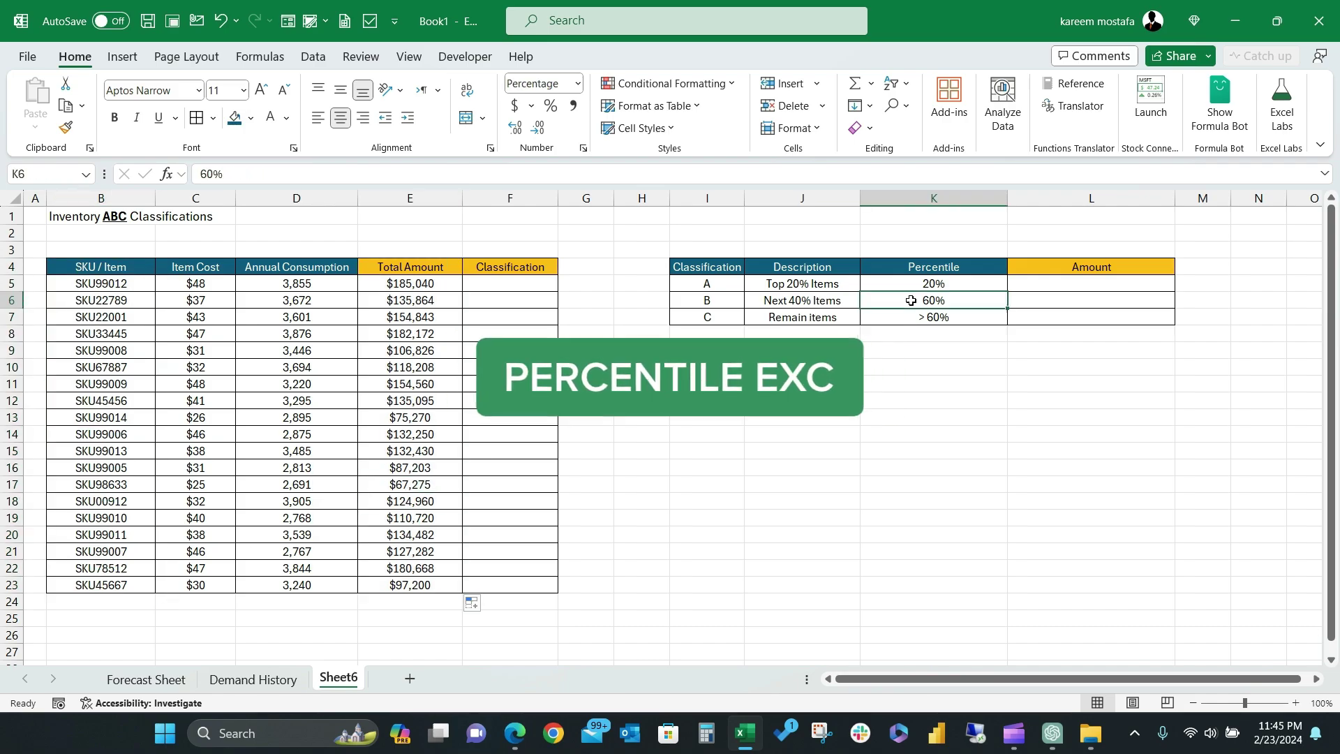
{"action": "left_click", "coordinate": [722, 285]}
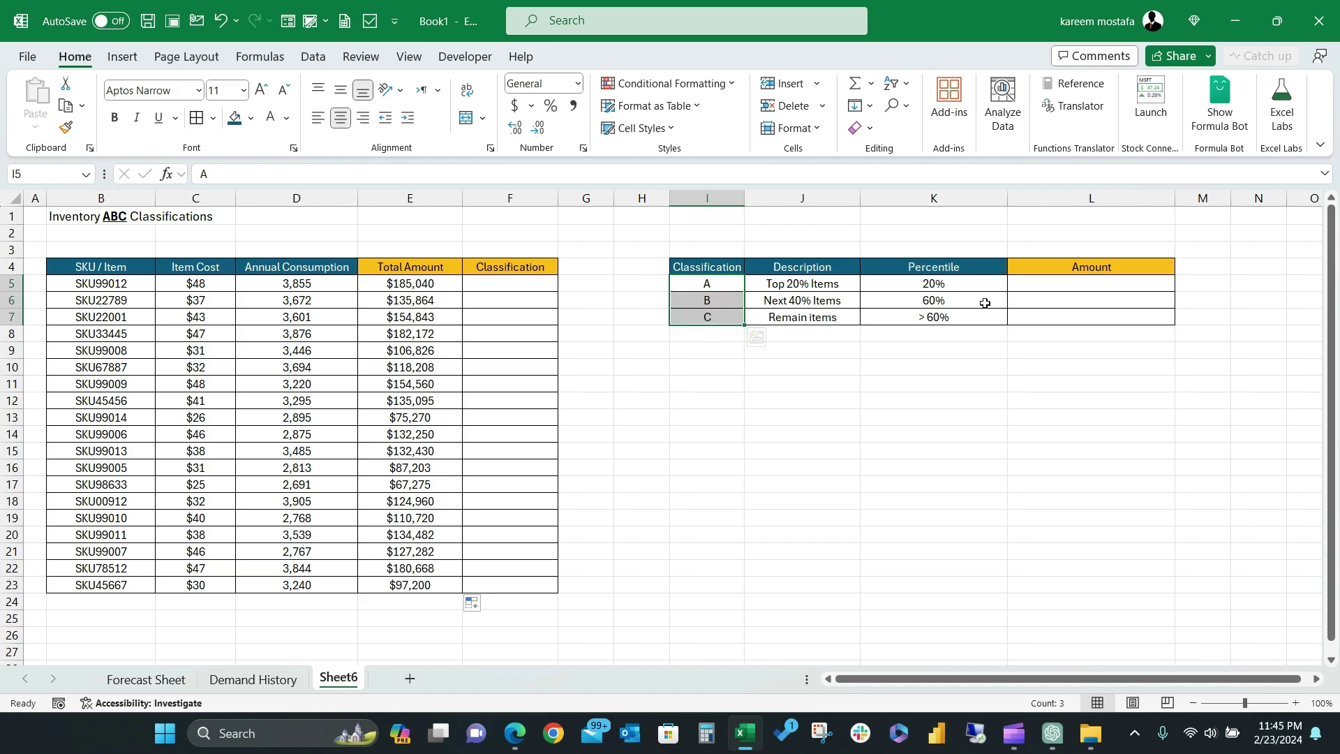
Enter =PERCENTILE.EXC($E$5:$E$23,1-K5) in L5 as the class A threshold
{"action": "left_click", "coordinate": [1059, 285]}
{"action": "type", "text": "=perce"}
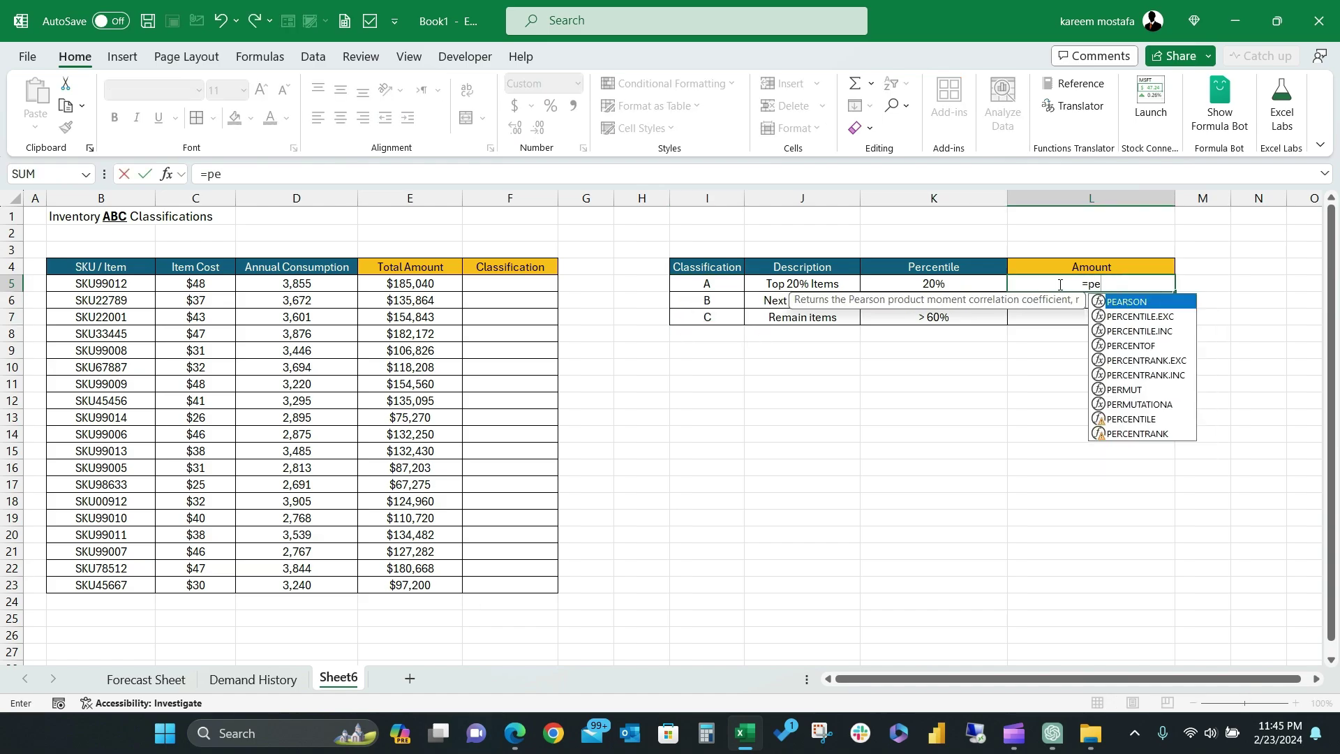
{"action": "double_click", "coordinate": [1161, 302]}
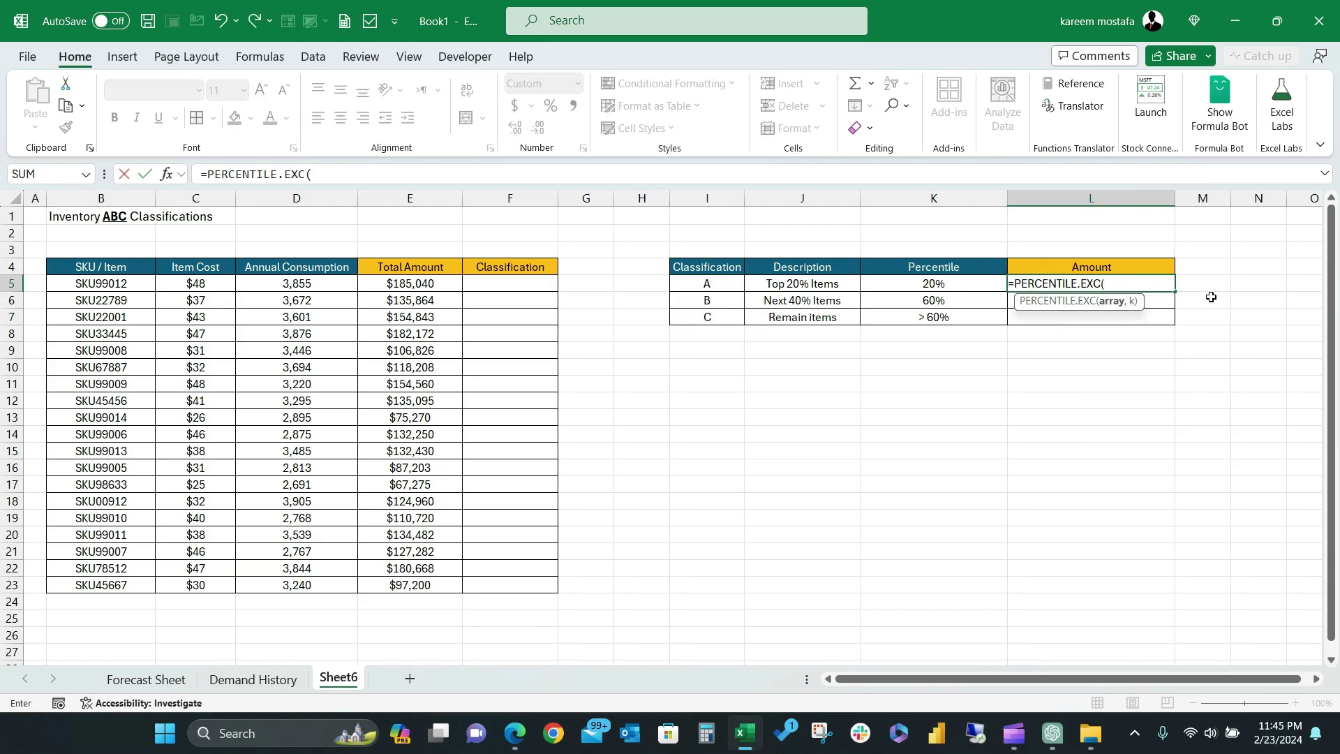
{"action": "left_click_drag", "start_coordinate": [415, 284], "coordinate": [365, 589]}
{"action": "key", "text": "F4"}
{"action": "type", "text": ","}
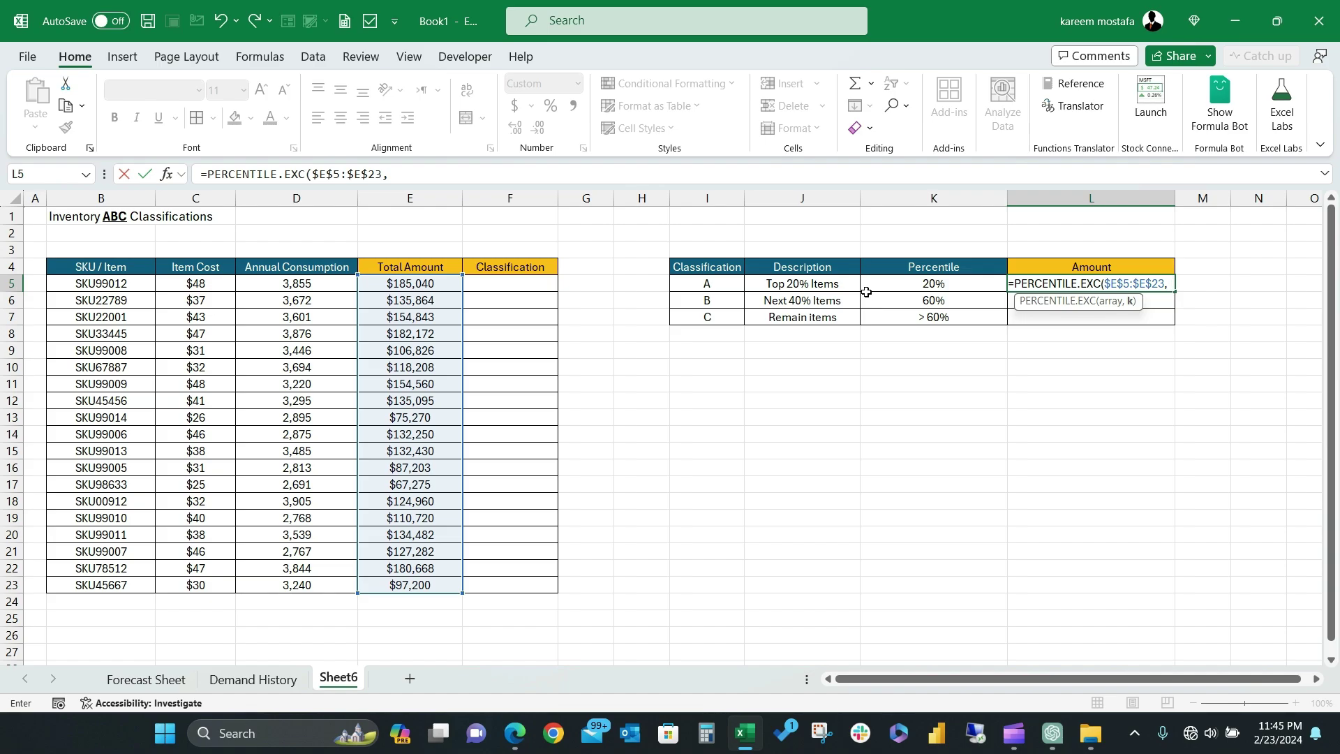
{"action": "type", "text": "1-"}
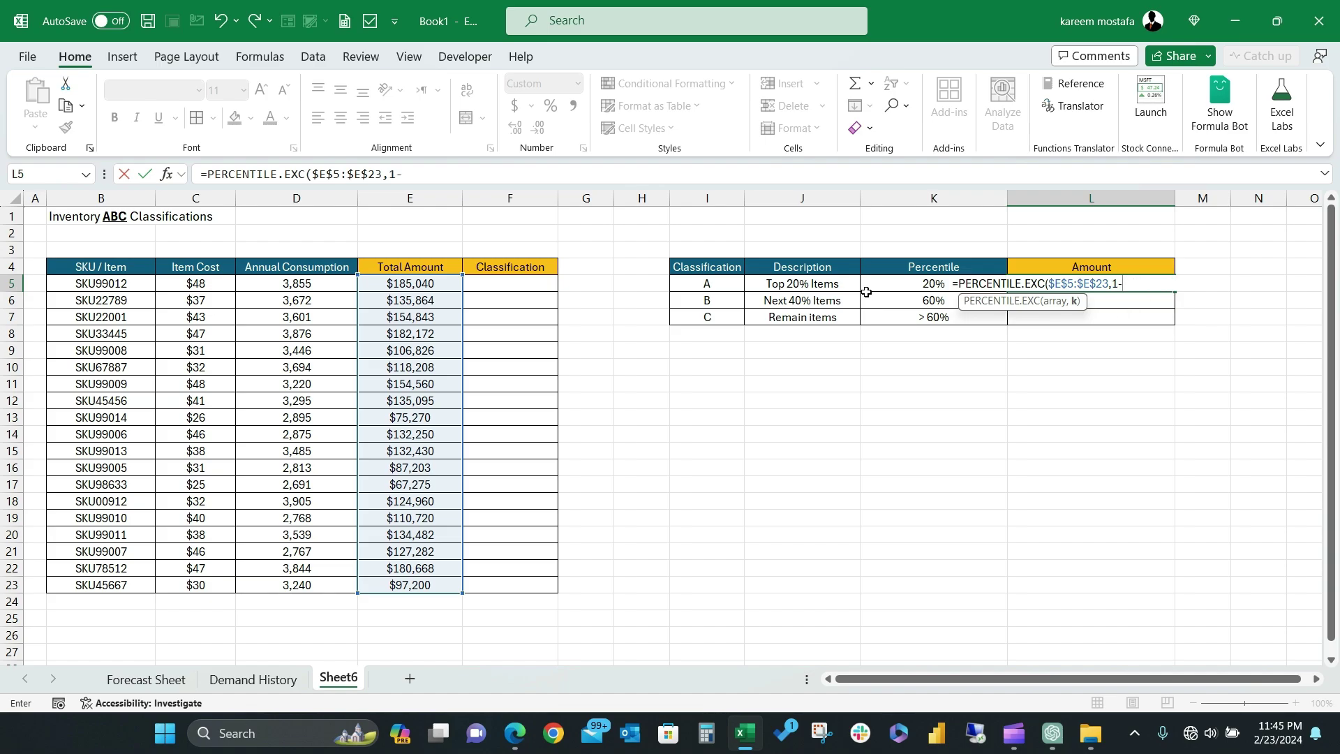
{"action": "left_click", "coordinate": [885, 284]}
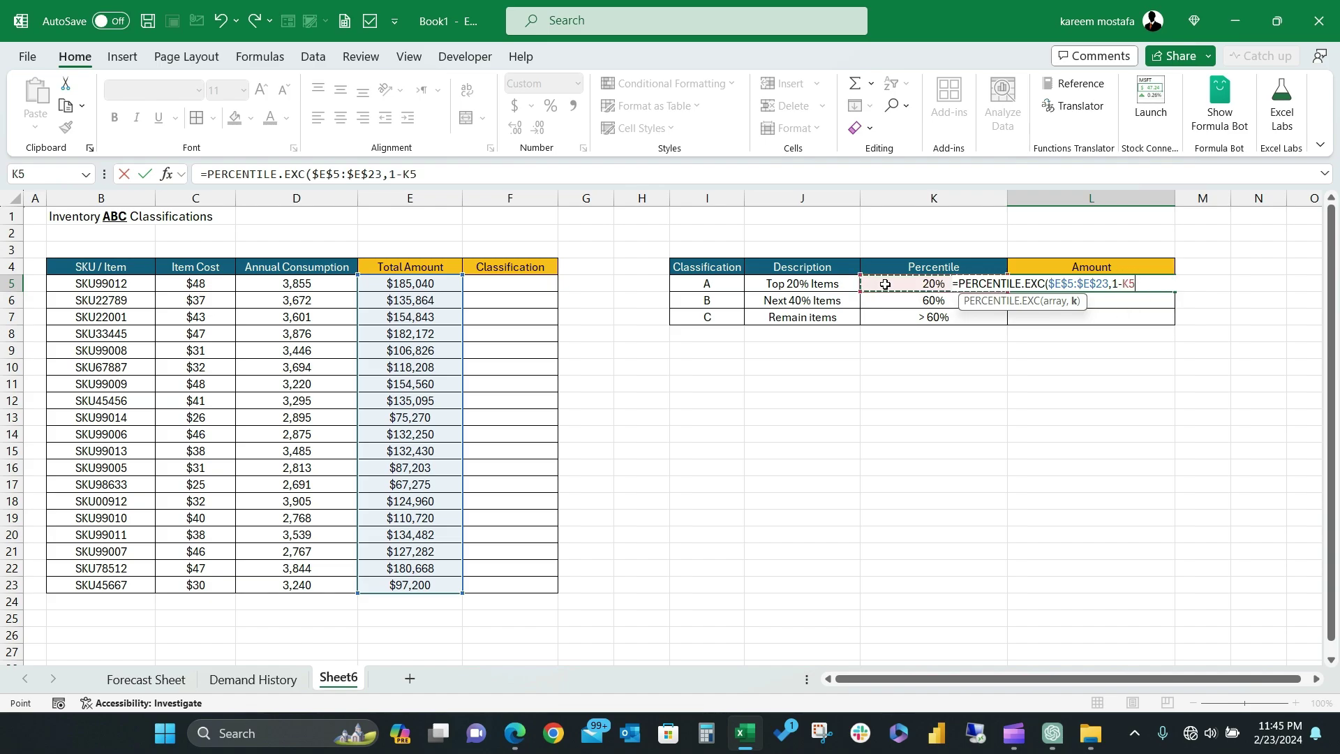
{"action": "type", "text": ")"}
{"action": "key", "text": "Return"}
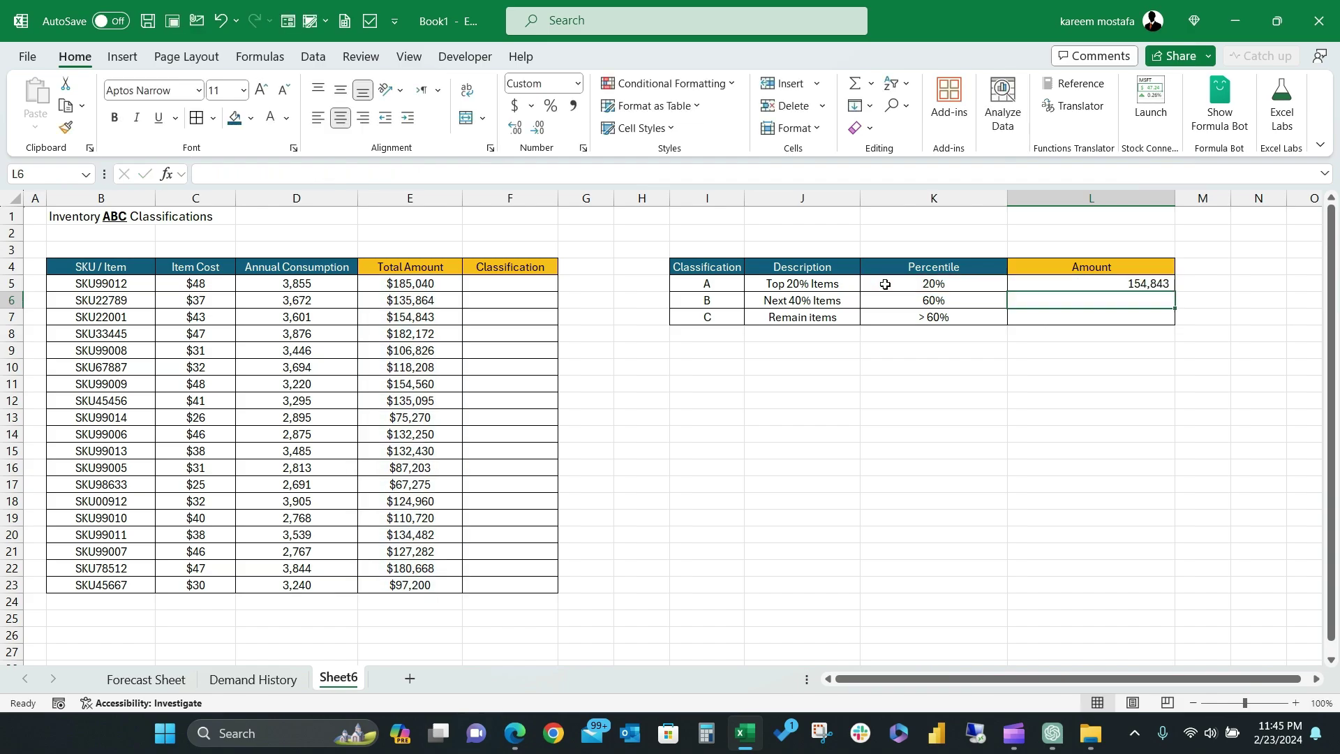
Copy the threshold formula to class B's Amount cell and review both class thresholds
{"action": "left_click", "coordinate": [1139, 281]}
{"action": "left_click_drag", "start_coordinate": [1175, 292], "coordinate": [1177, 307]}
{"action": "left_click", "coordinate": [1026, 300]}
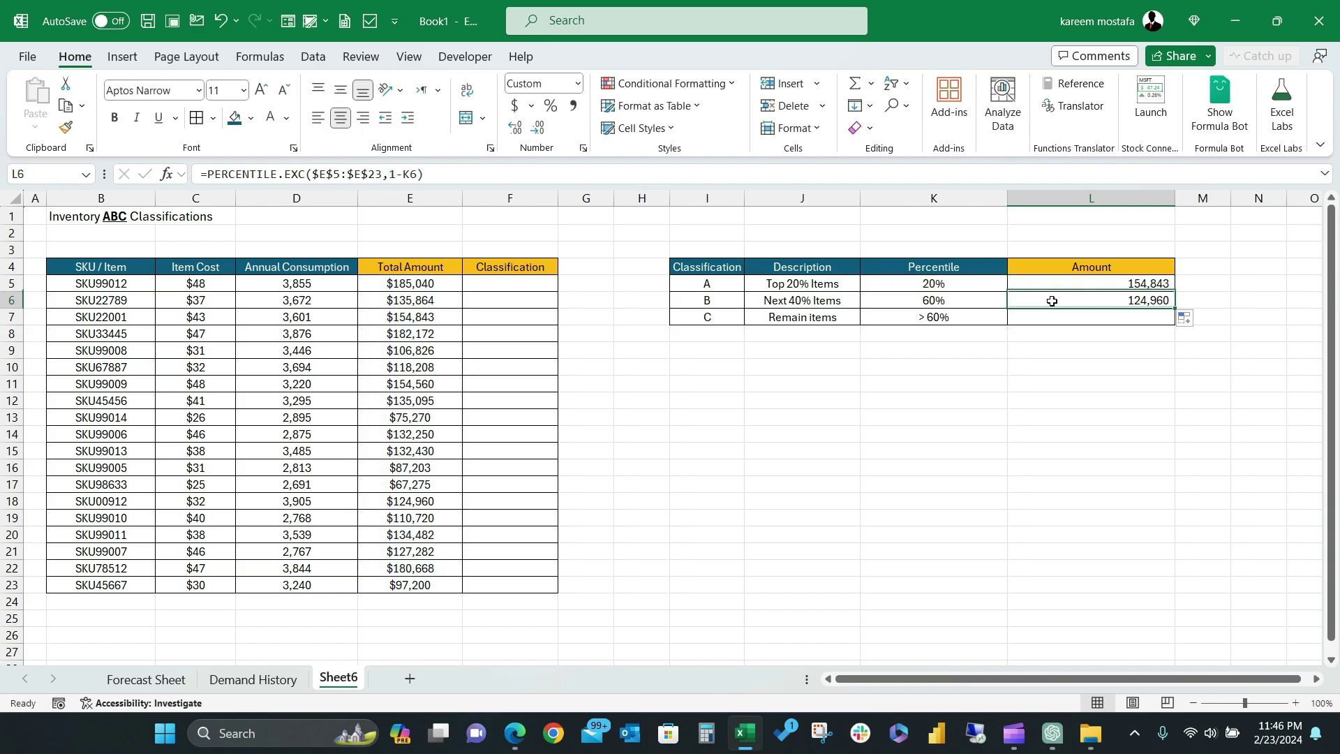
{"action": "left_click", "coordinate": [794, 286]}
{"action": "left_click", "coordinate": [1090, 280]}
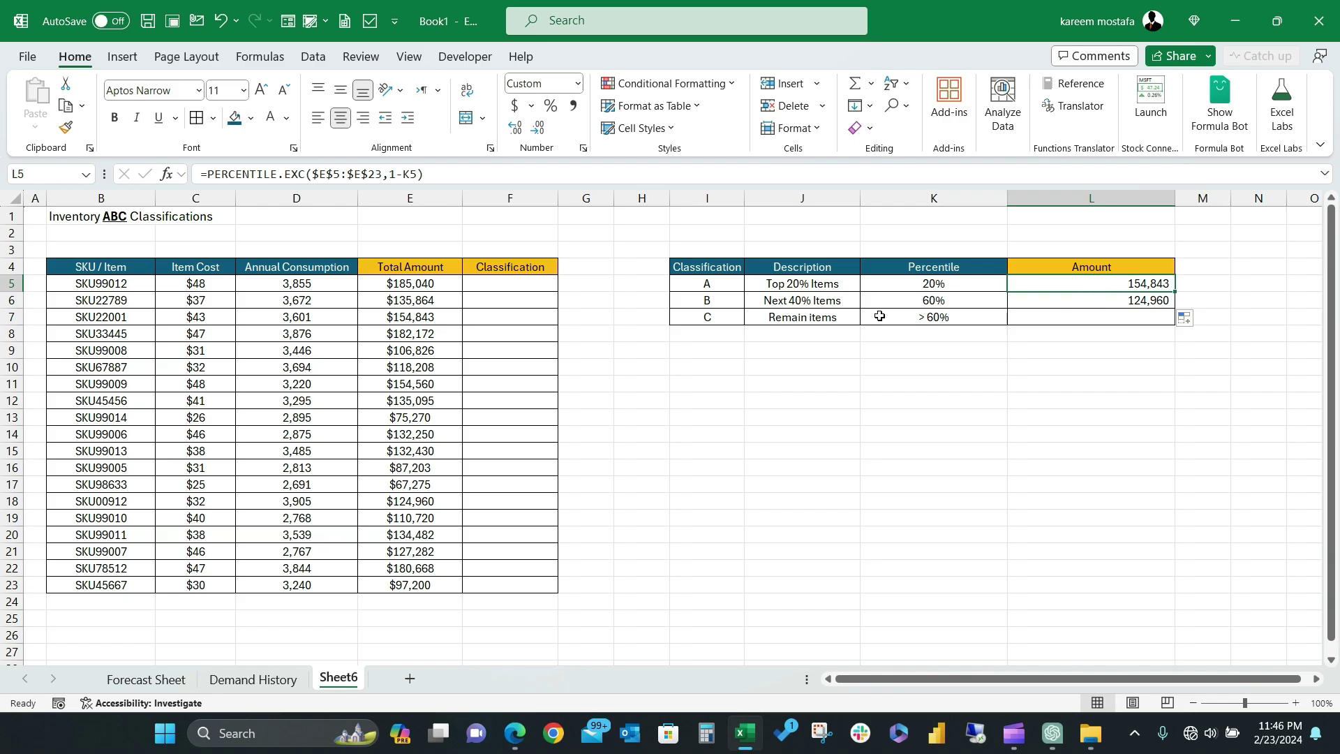
{"action": "left_click", "coordinate": [799, 302]}
{"action": "left_click", "coordinate": [1117, 300]}
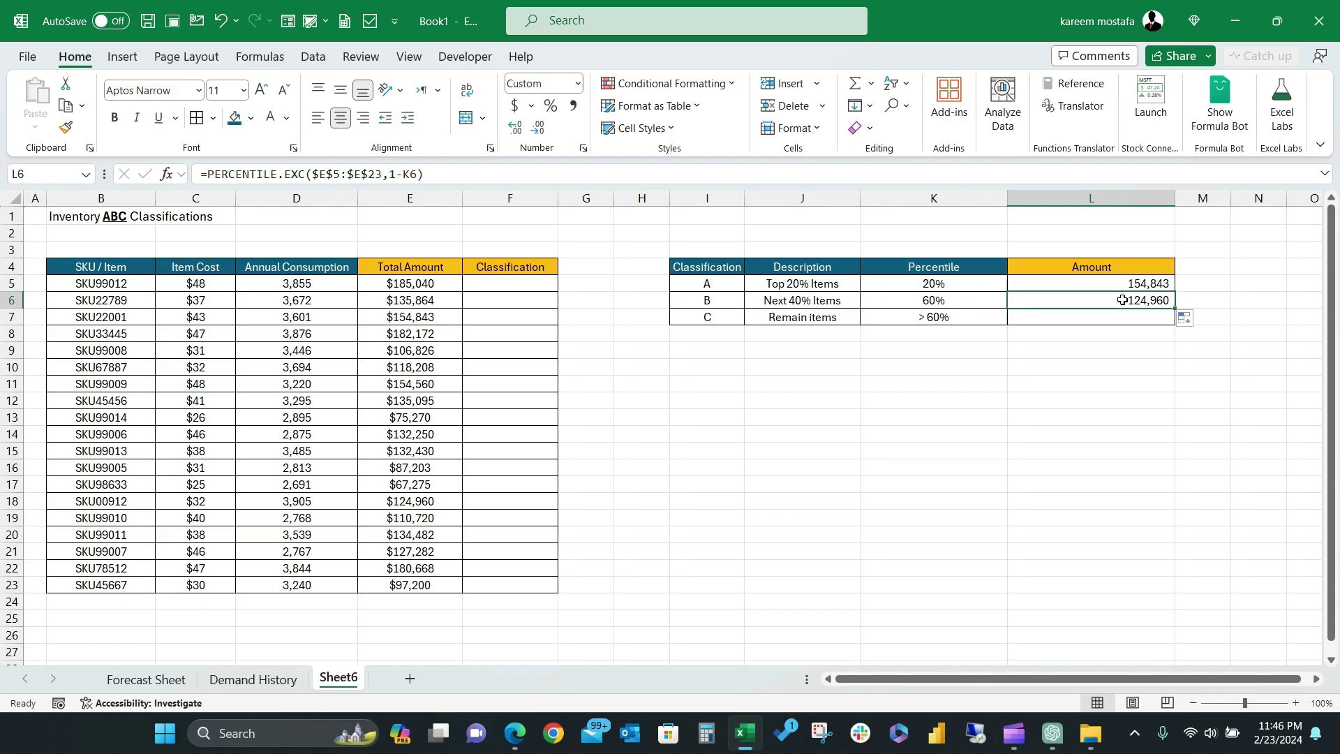
{"action": "left_click", "coordinate": [514, 288]}
Start the F5 classification formula: IF E5 >= absolute $L$5 returns "A"
{"action": "left_click_drag", "start_coordinate": [514, 265], "coordinate": [514, 584]}
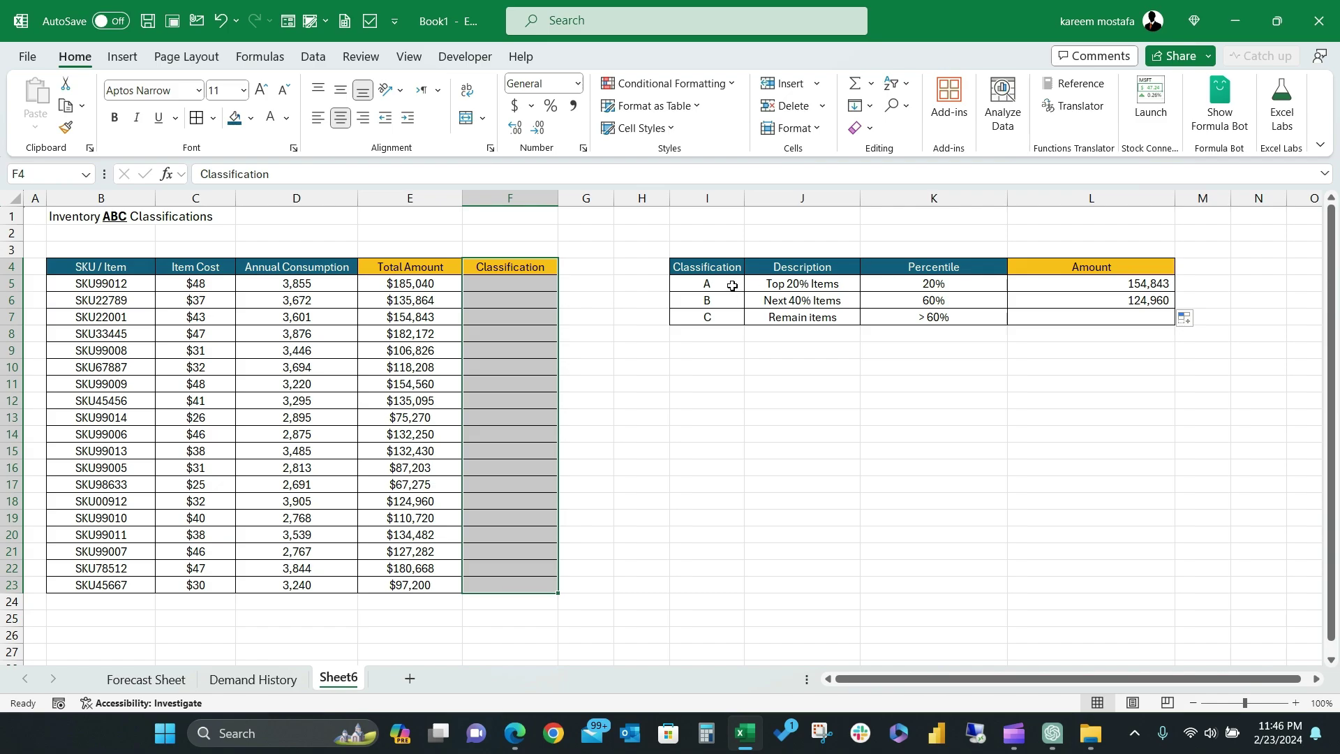
{"action": "left_click_drag", "start_coordinate": [1040, 279], "coordinate": [1088, 318]}
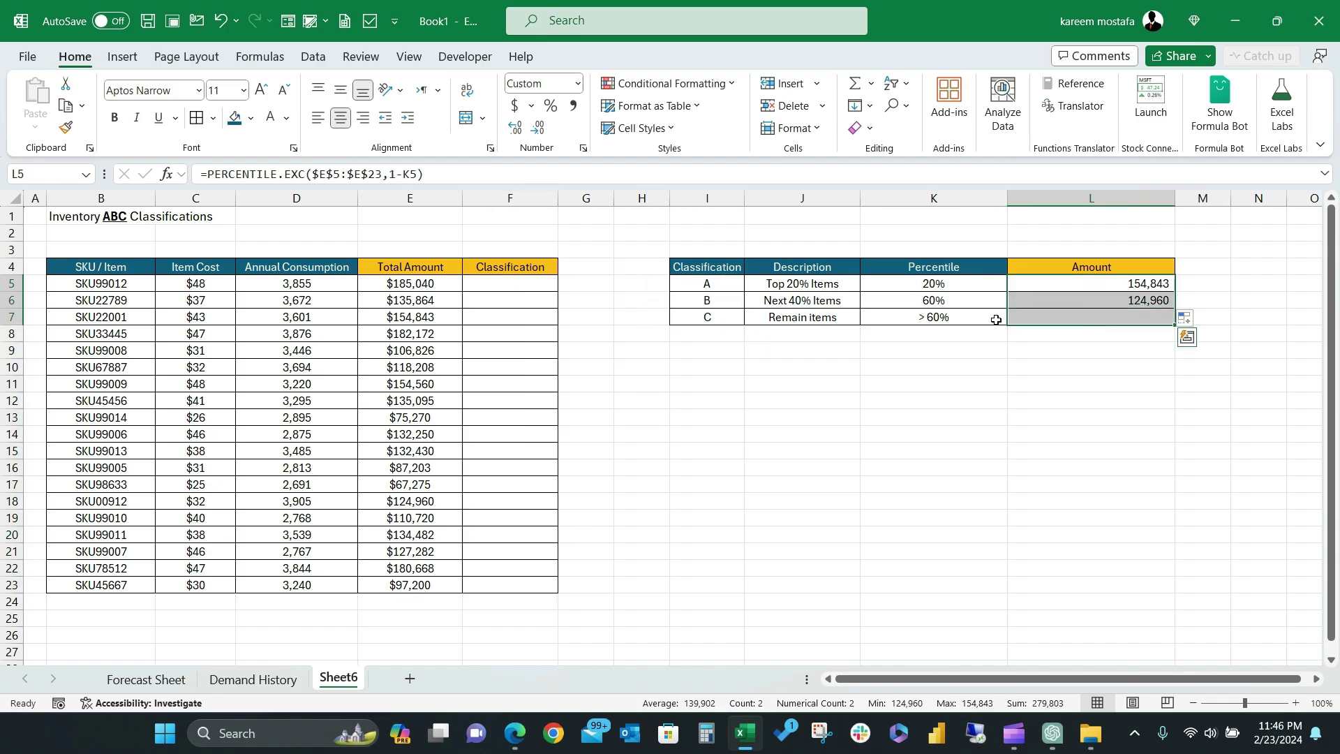
{"action": "left_click", "coordinate": [550, 281]}
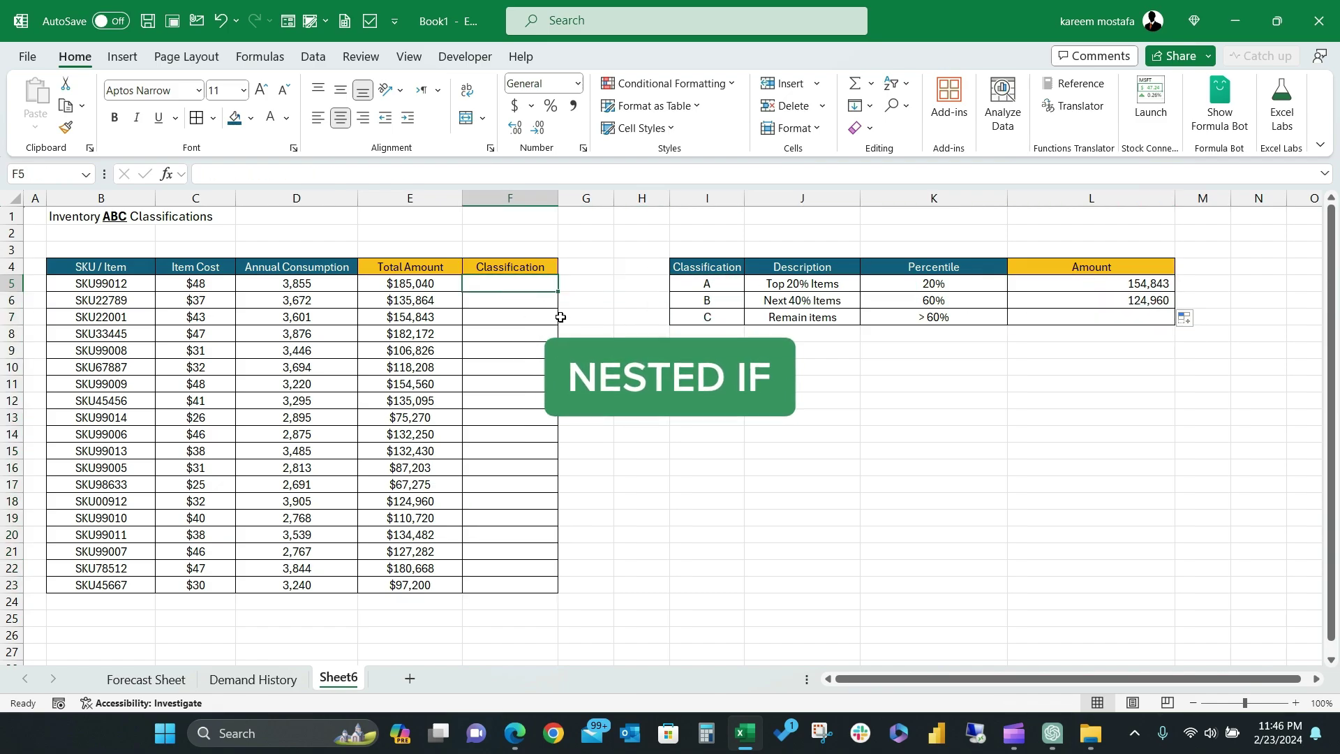
{"action": "type", "text": "=if"}
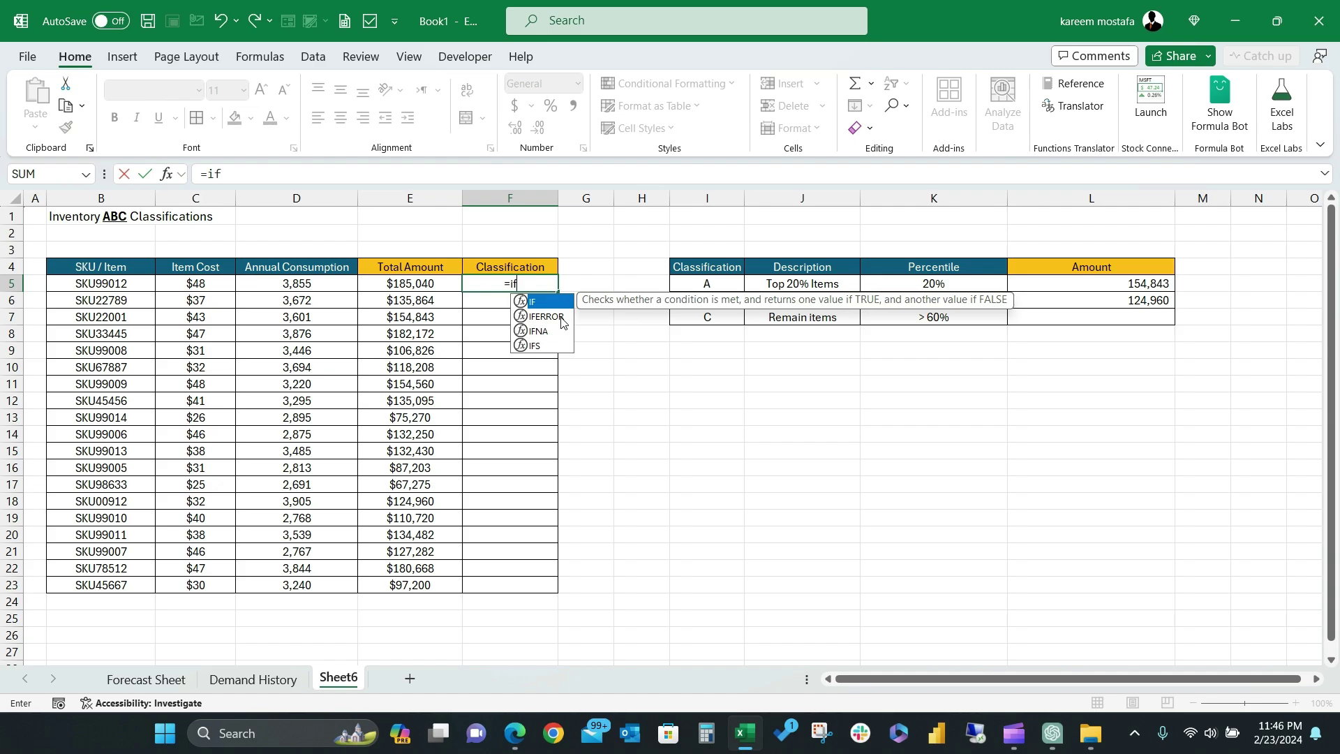
{"action": "key", "text": "Tab"}
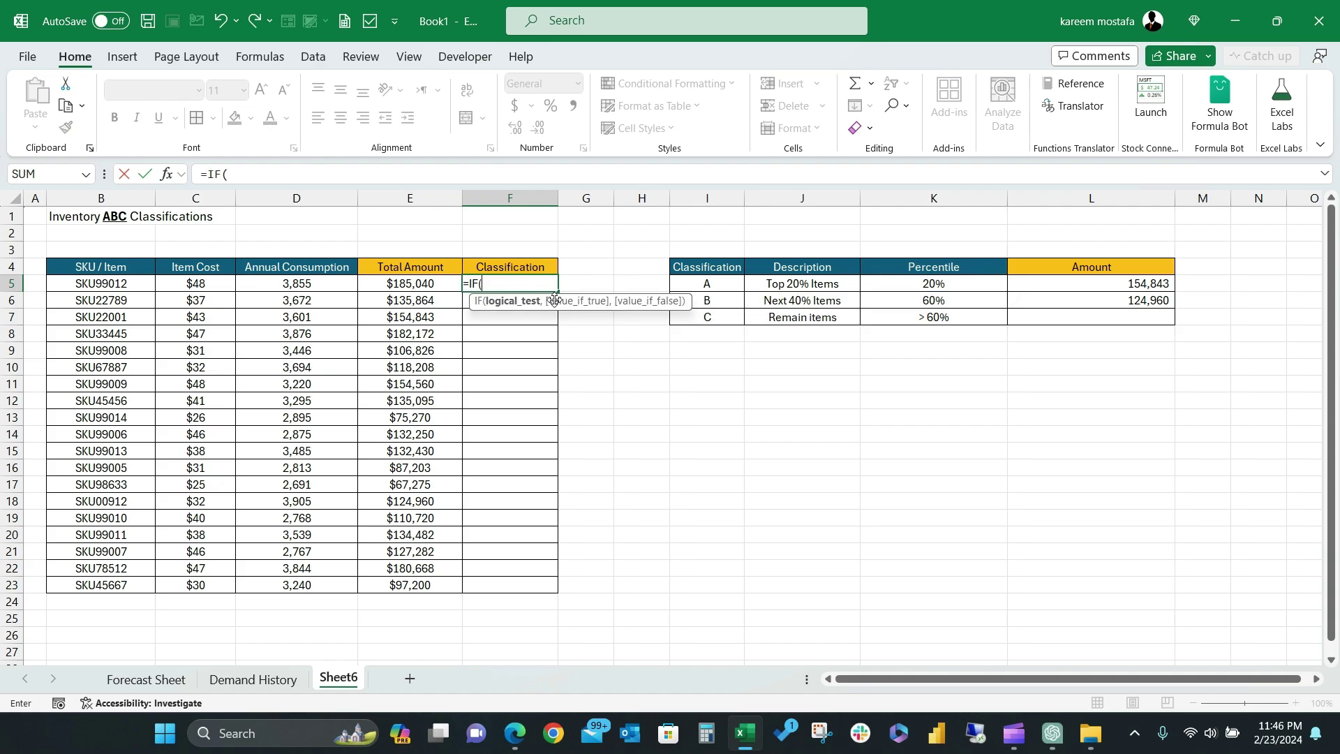
{"action": "left_click", "coordinate": [419, 284]}
{"action": "type", "text": ">="}
{"action": "left_click", "coordinate": [1109, 286]}
{"action": "key", "text": "F4"}
{"action": "type", "text": ",\"A\",IF("}
Finish the nested IF with $L$6 giving "B" else "C", and fill it down to F23
{"action": "left_click", "coordinate": [368, 285]}
{"action": "type", "text": ">="}
{"action": "left_click", "coordinate": [1110, 302]}
{"action": "key", "text": "F4"}
{"action": "type", "text": ",\"B\",\"C\"))"}
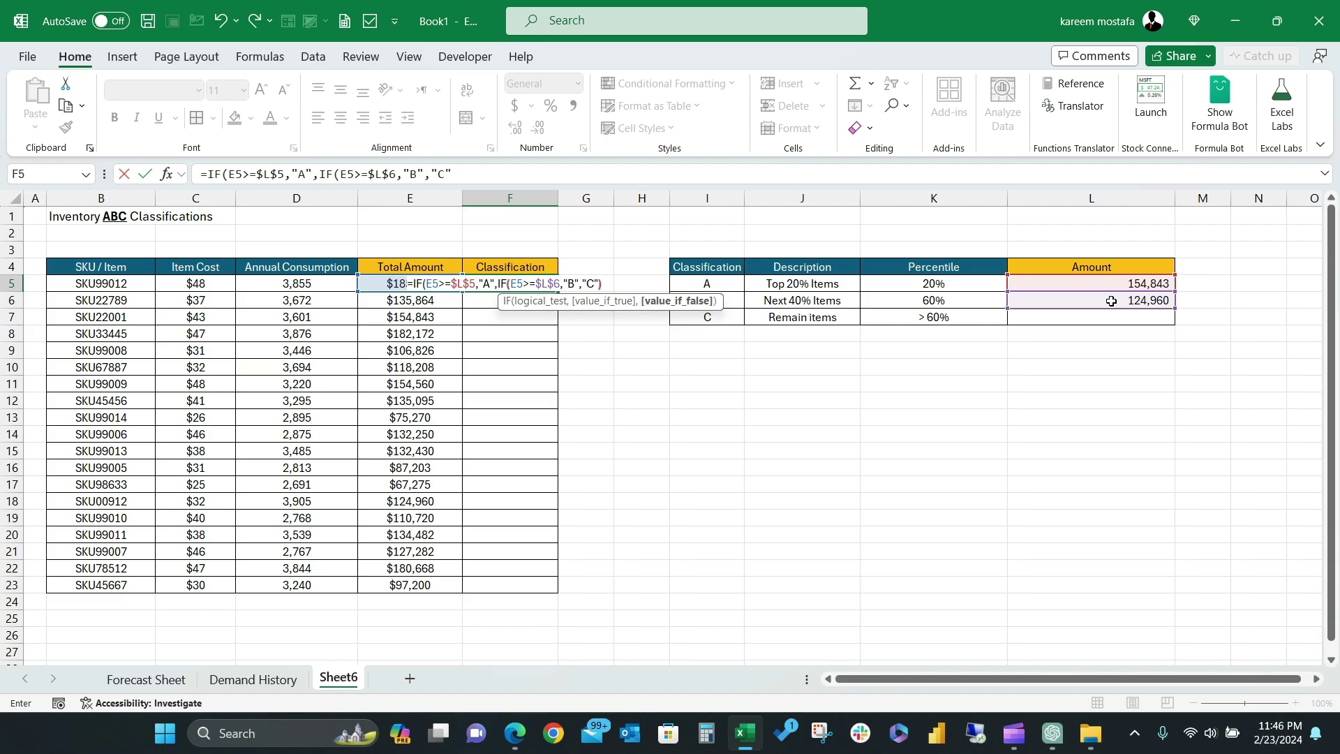
{"action": "key", "text": "Return"}
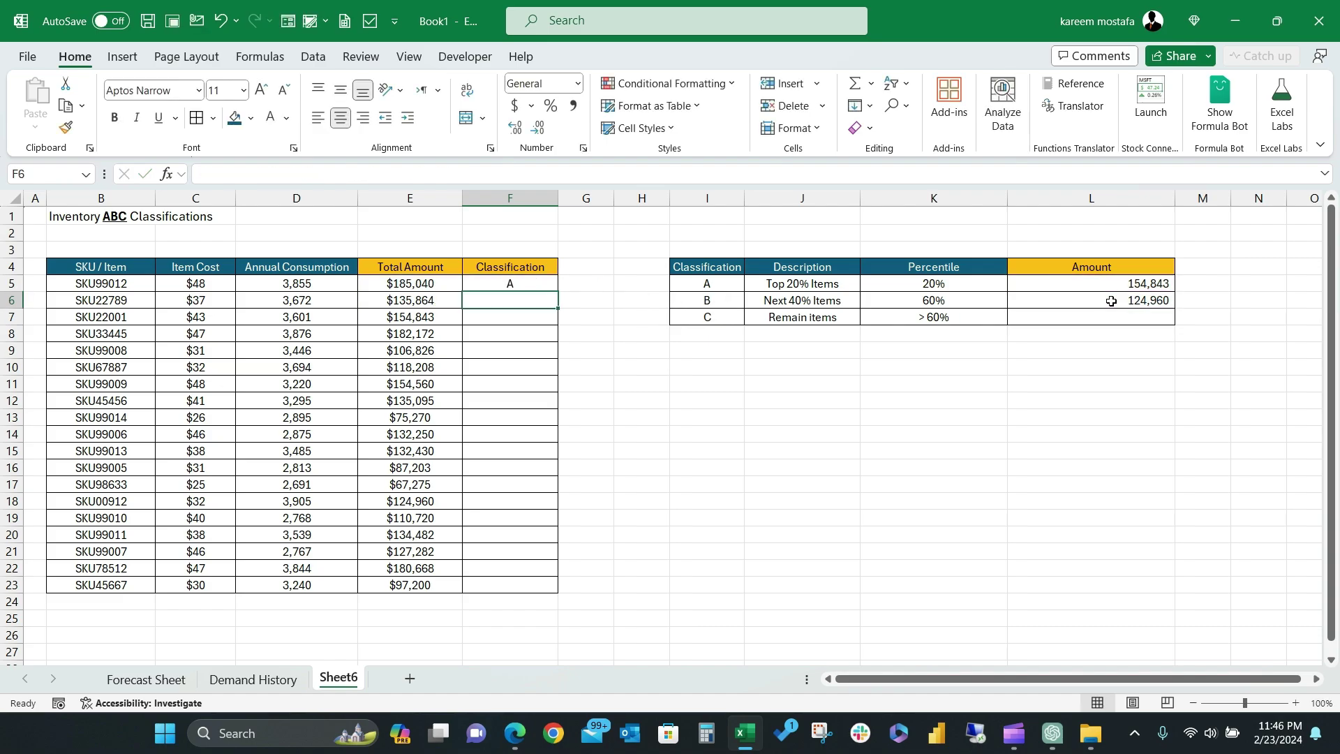
{"action": "left_click", "coordinate": [517, 284]}
{"action": "left_click_drag", "start_coordinate": [555, 298], "coordinate": [552, 589]}
{"action": "left_click", "coordinate": [513, 364]}
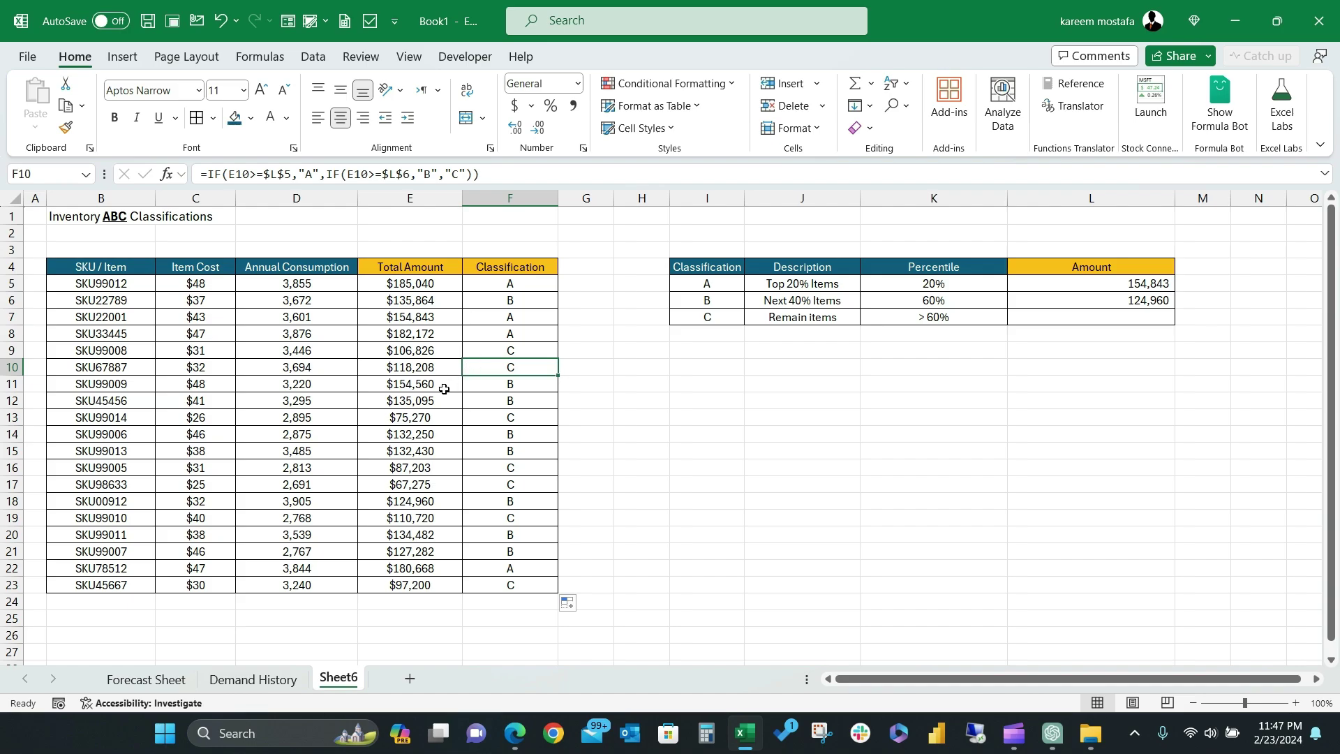
{"action": "left_click_drag", "start_coordinate": [508, 281], "coordinate": [488, 587]}
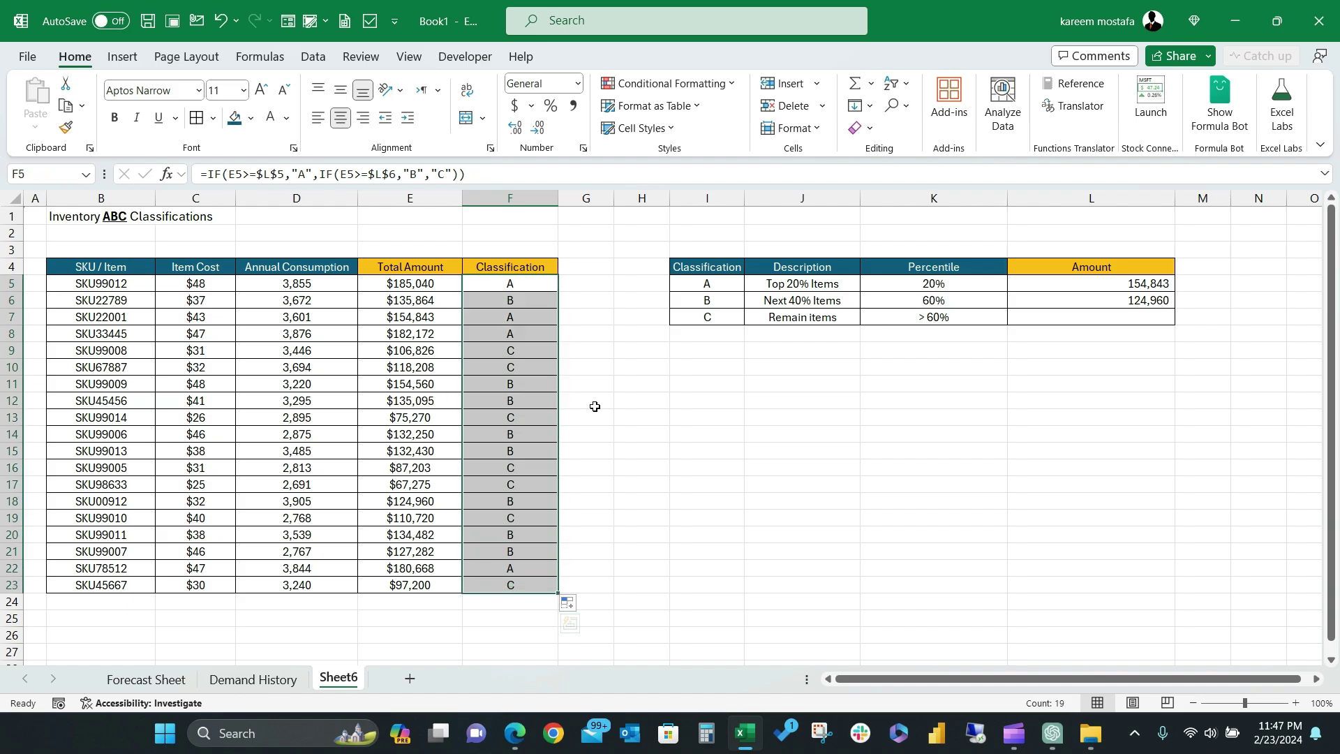
Change the class percentiles to 30% and 75% and refill the Classification column
{"action": "left_click", "coordinate": [1100, 284]}
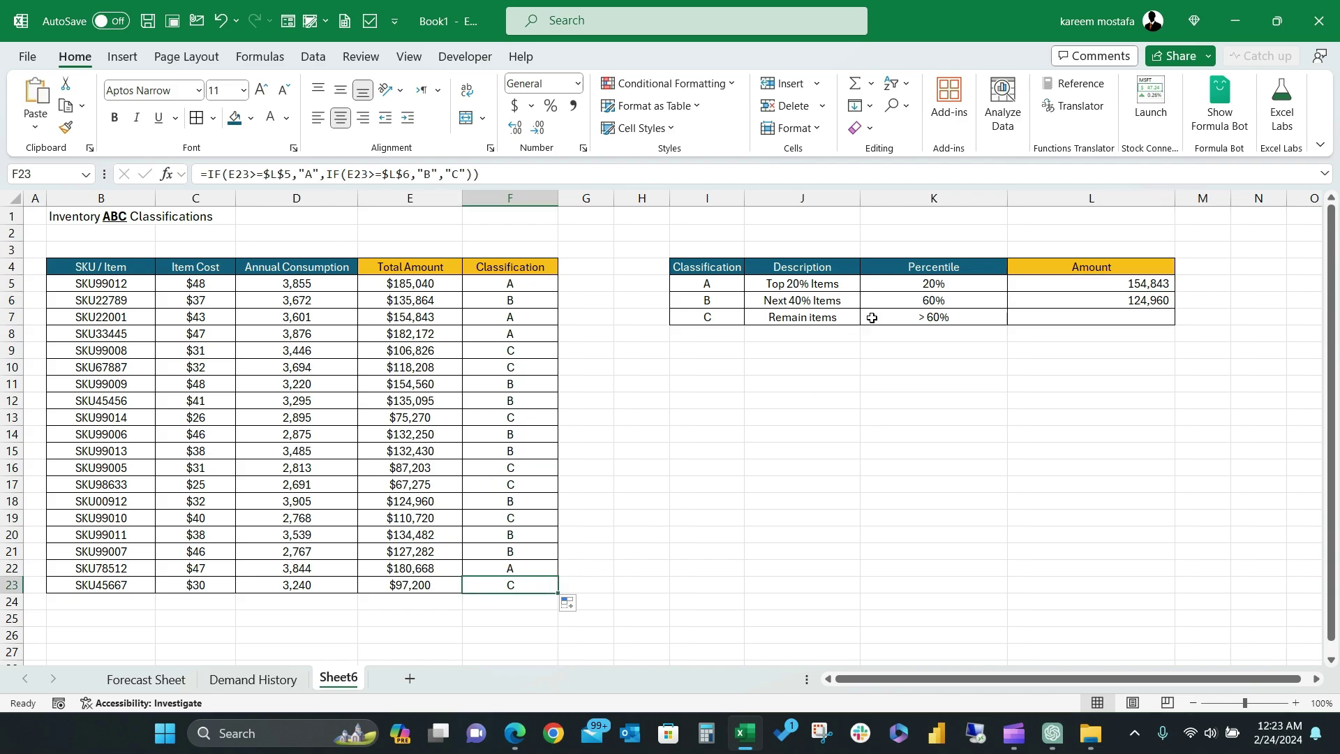
{"action": "left_click", "coordinate": [918, 288]}
{"action": "type", "text": "30"}
{"action": "key", "text": "Return"}
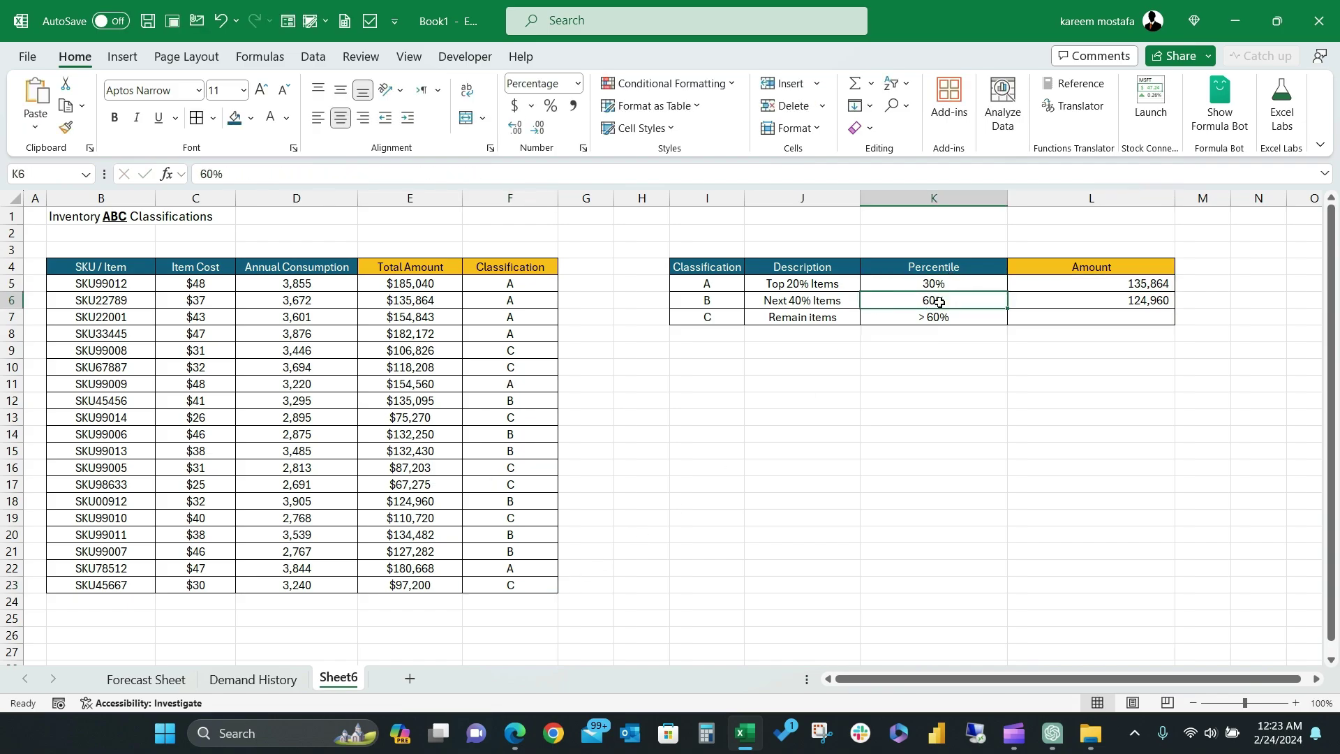
{"action": "type", "text": "75"}
{"action": "key", "text": "Return"}
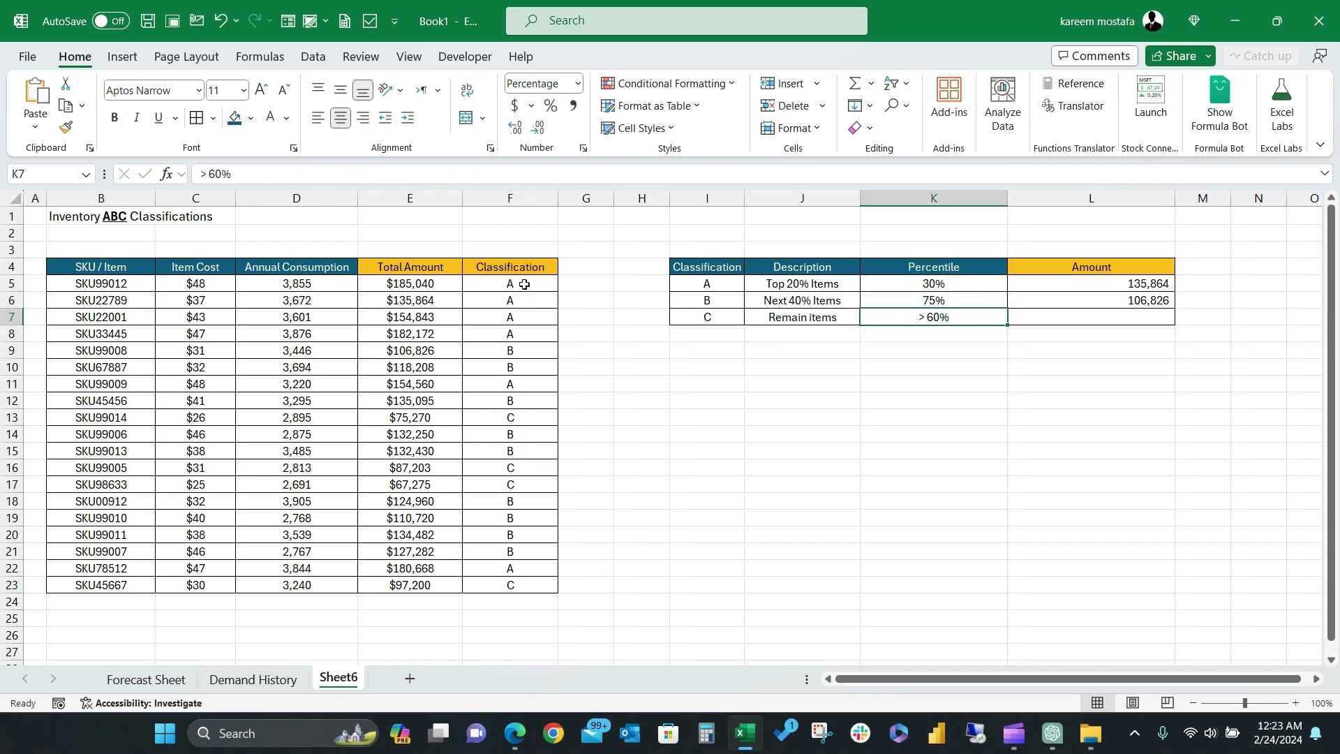
{"action": "left_click", "coordinate": [523, 283]}
{"action": "left_click_drag", "start_coordinate": [557, 292], "coordinate": [531, 601]}
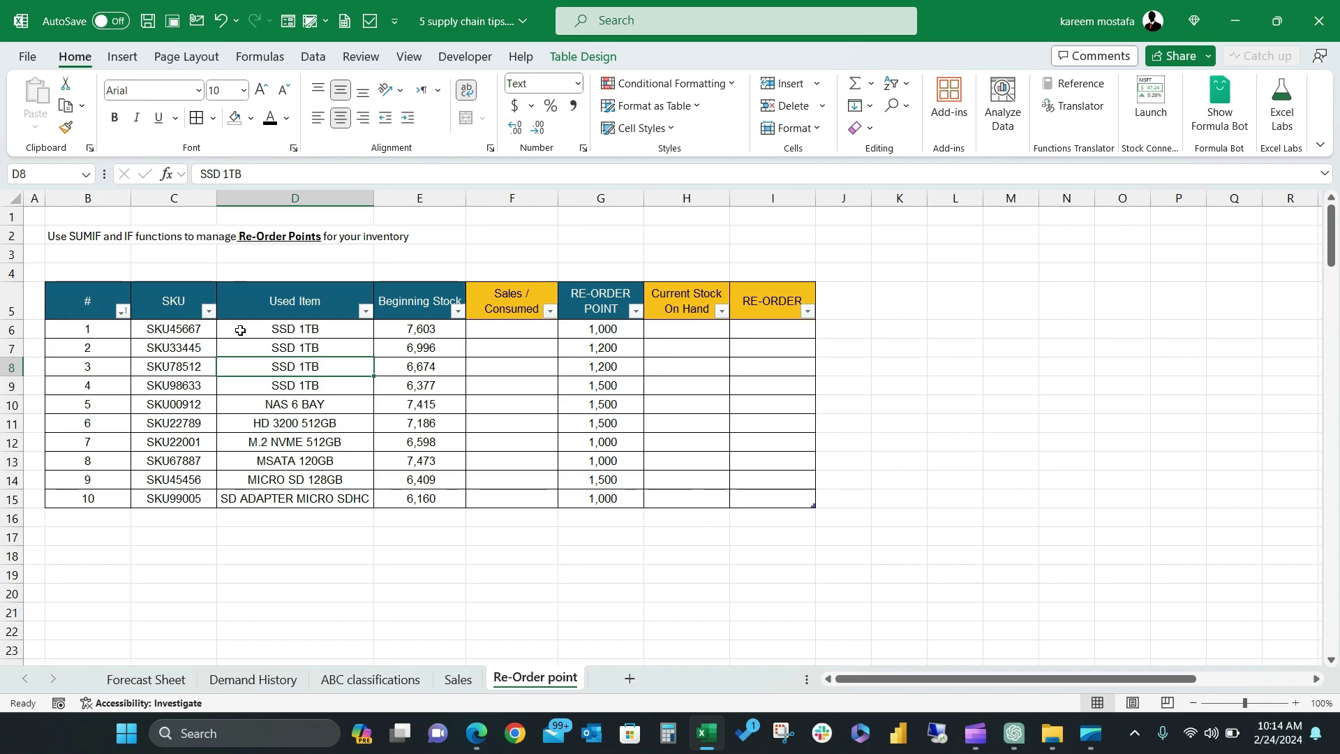
{"action": "left_click", "coordinate": [240, 330]}
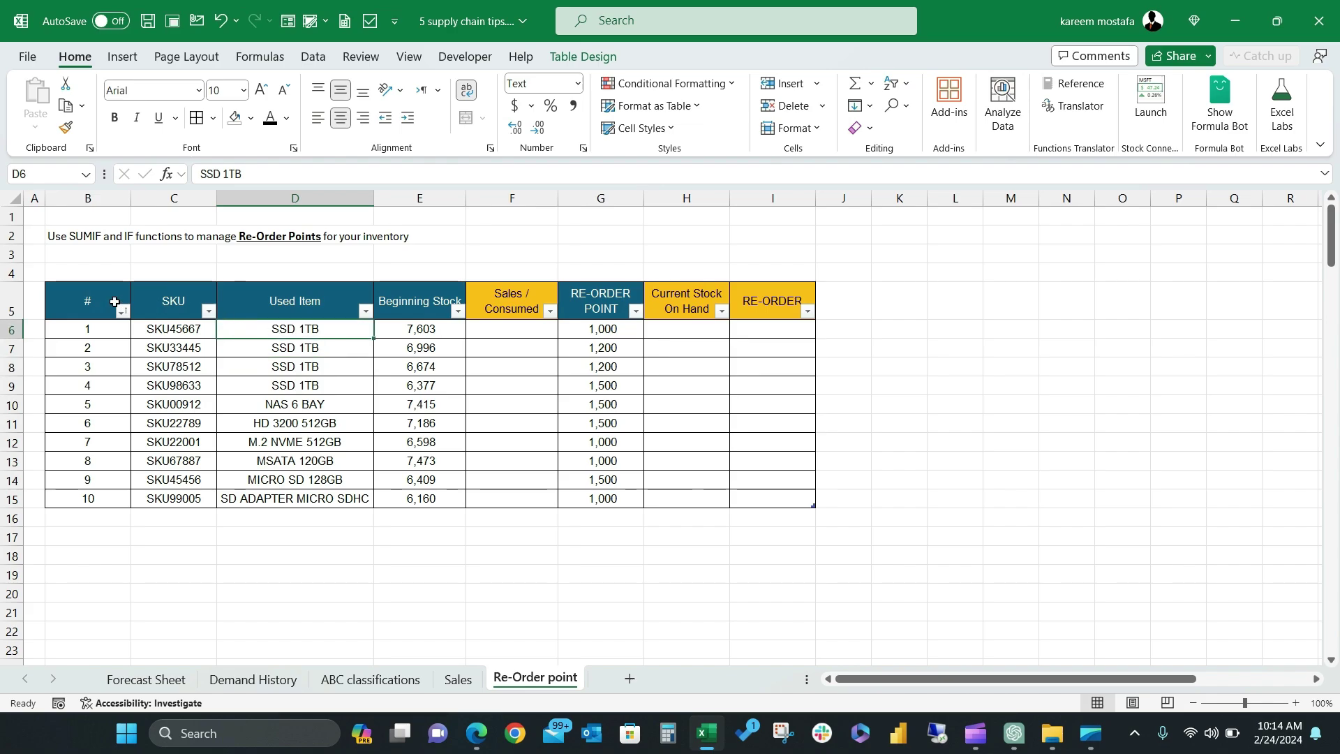
{"action": "left_click_drag", "start_coordinate": [114, 301], "coordinate": [202, 498]}
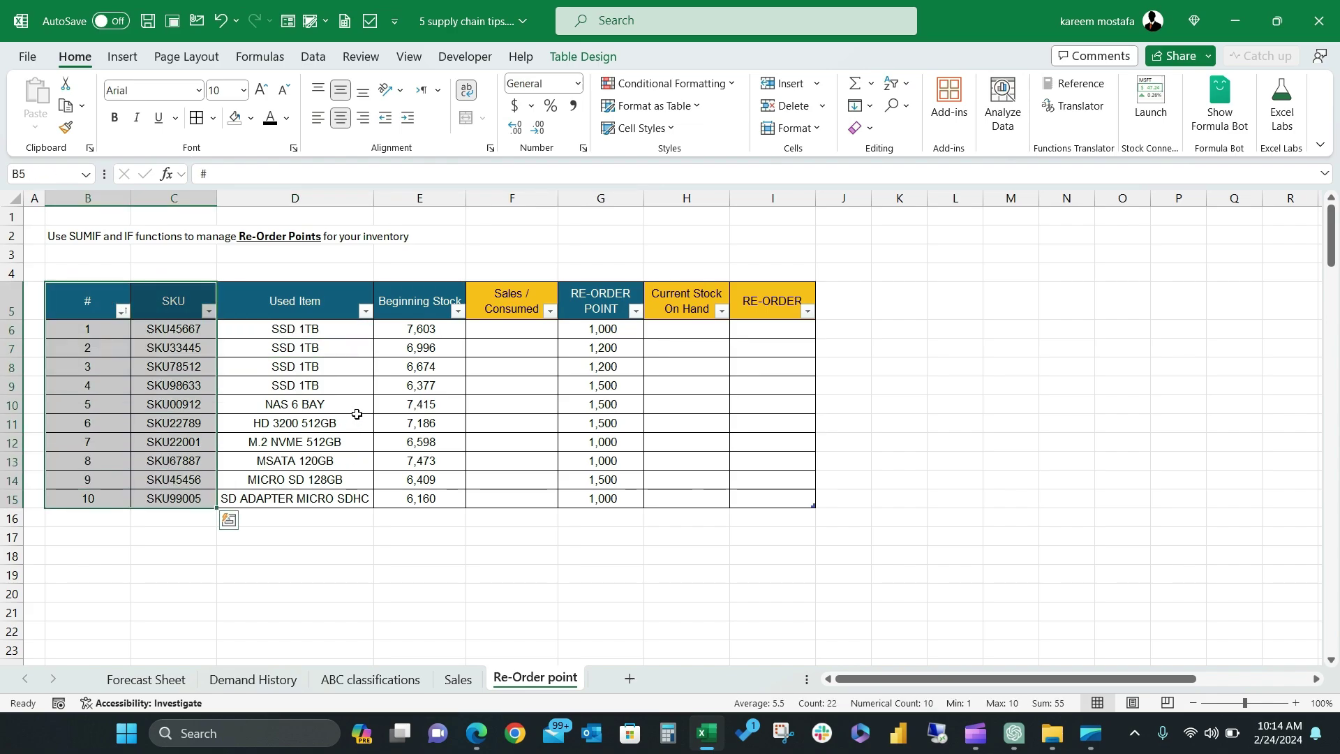
{"action": "left_click", "coordinate": [394, 372]}
{"action": "left_click", "coordinate": [418, 338]}
{"action": "left_click_drag", "start_coordinate": [422, 306], "coordinate": [412, 497]}
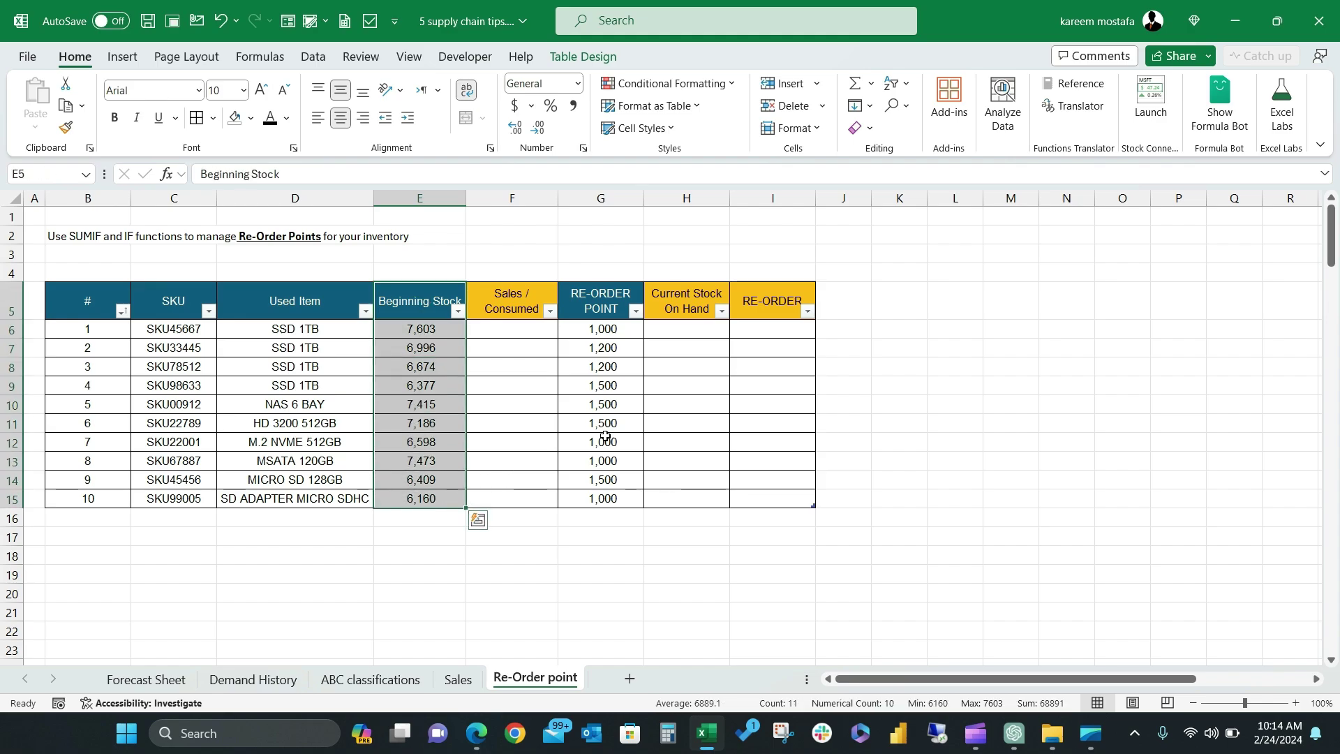
{"action": "left_click", "coordinate": [607, 388]}
{"action": "left_click_drag", "start_coordinate": [612, 305], "coordinate": [604, 499]}
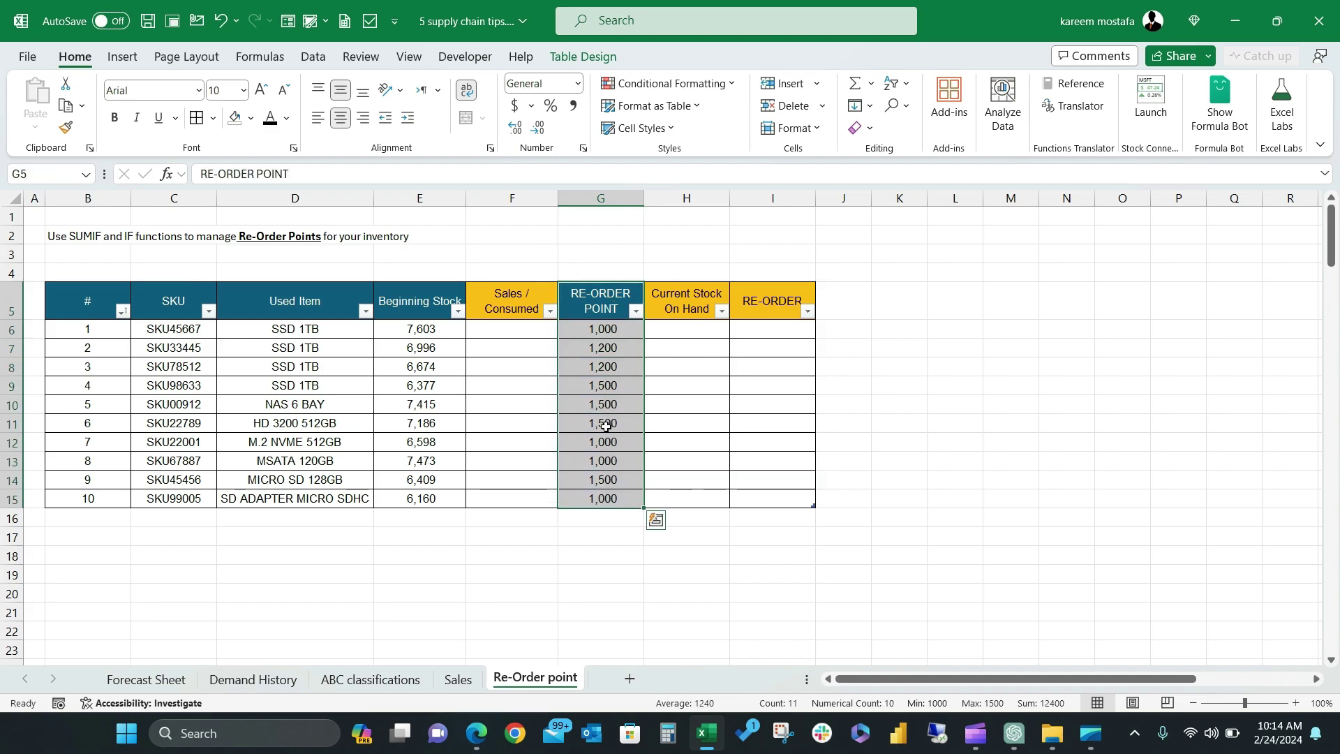
{"action": "left_click", "coordinate": [606, 425]}
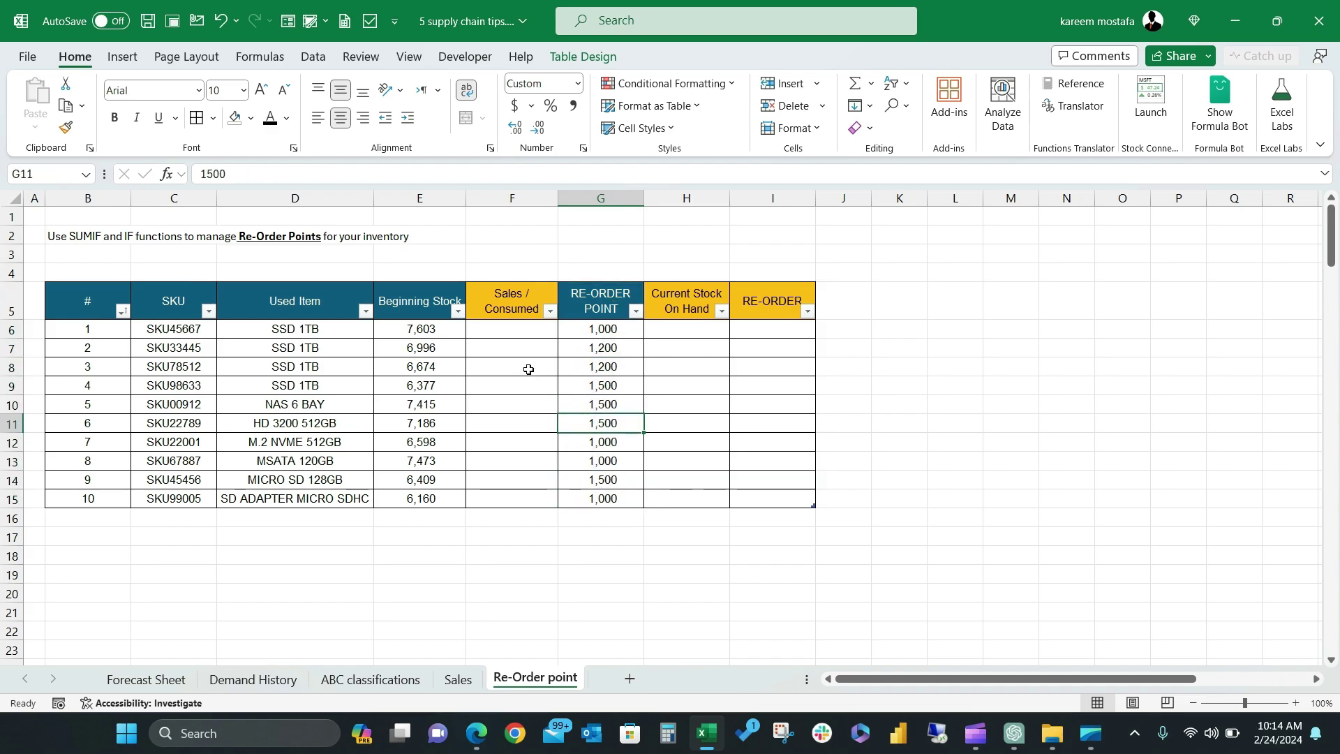
{"action": "left_click", "coordinate": [509, 288]}
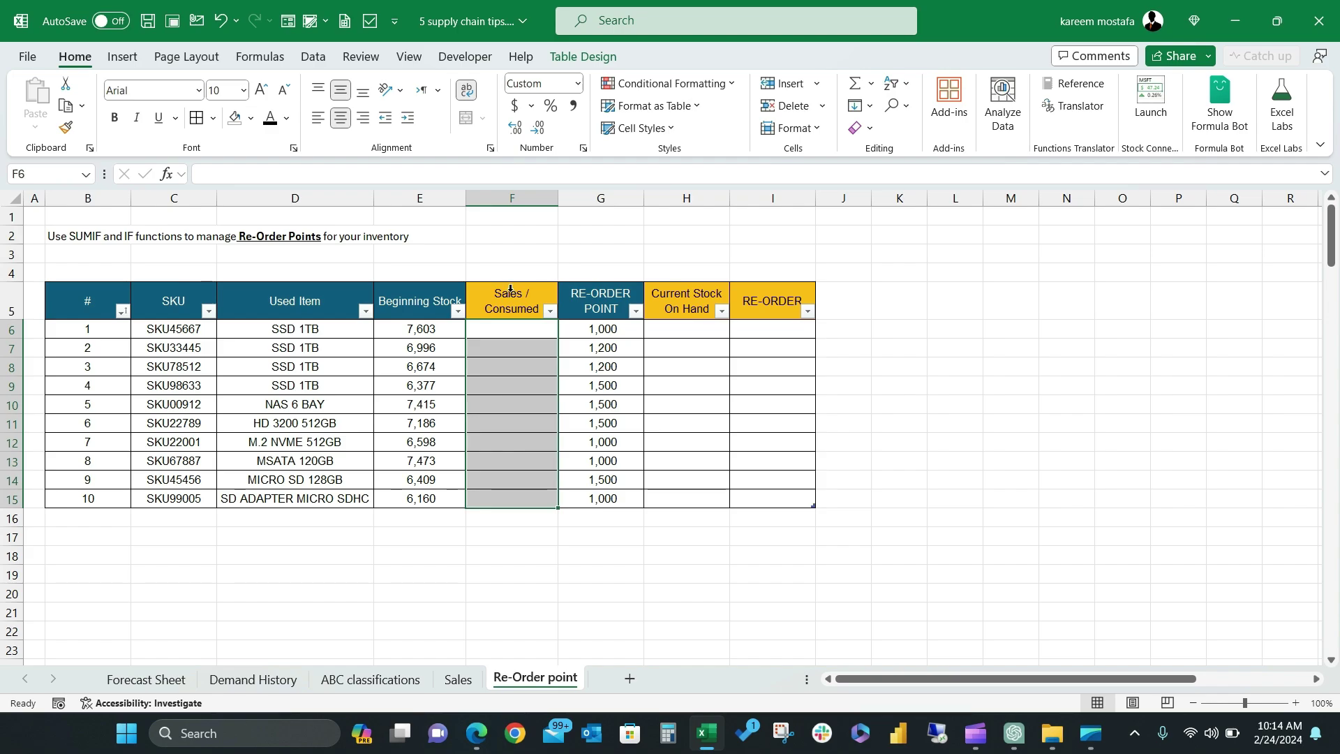
Enter =SUMIF(Sales!E:E, row SKU, Sales!G:G) in F6 to total each SKU's Sale Qty
{"action": "left_click", "coordinate": [514, 326]}
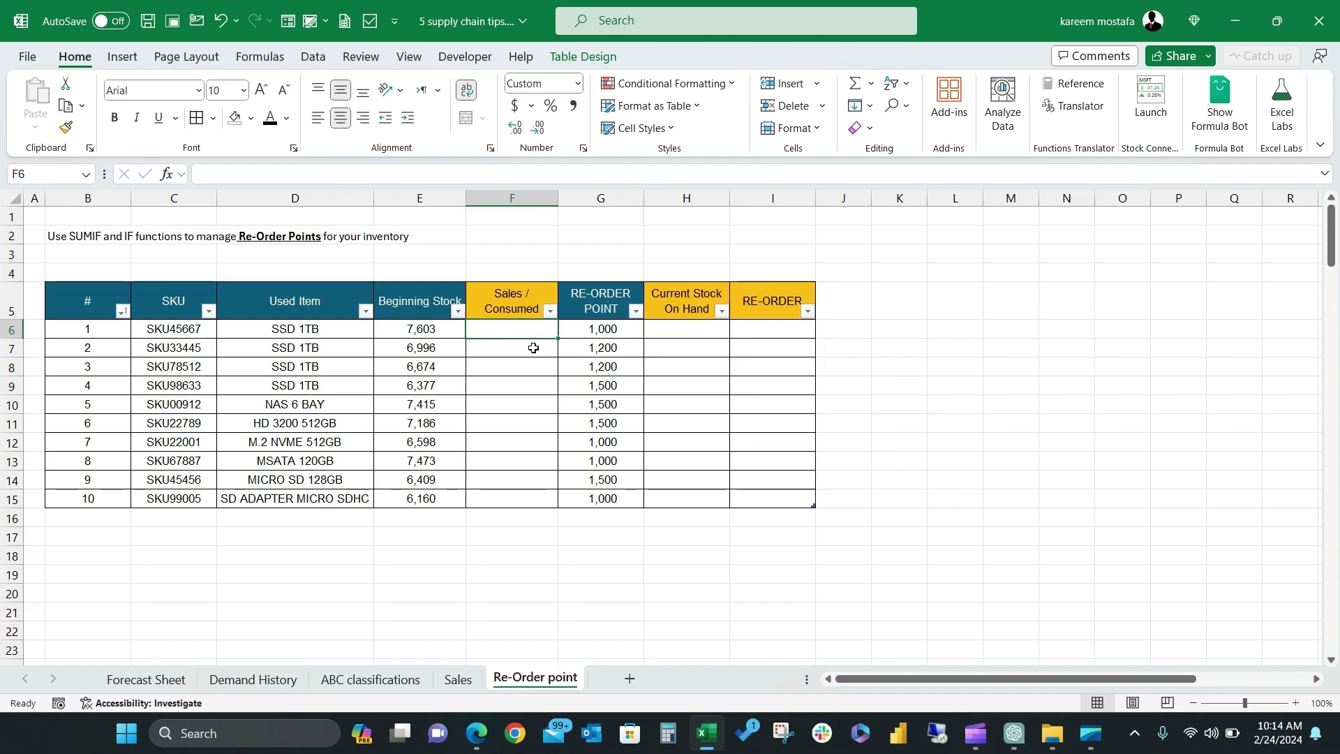
{"action": "type", "text": "=sumif"}
{"action": "key", "text": "Tab"}
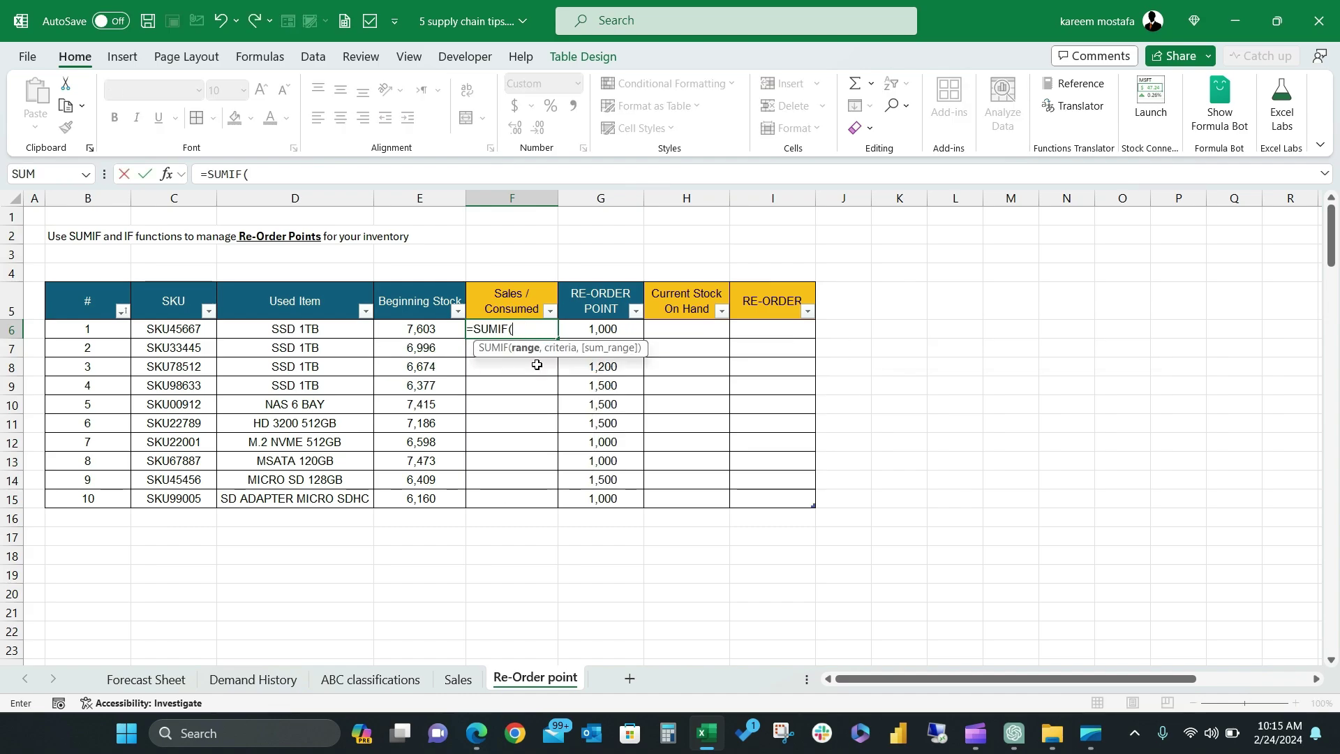
{"action": "left_click", "coordinate": [458, 679]}
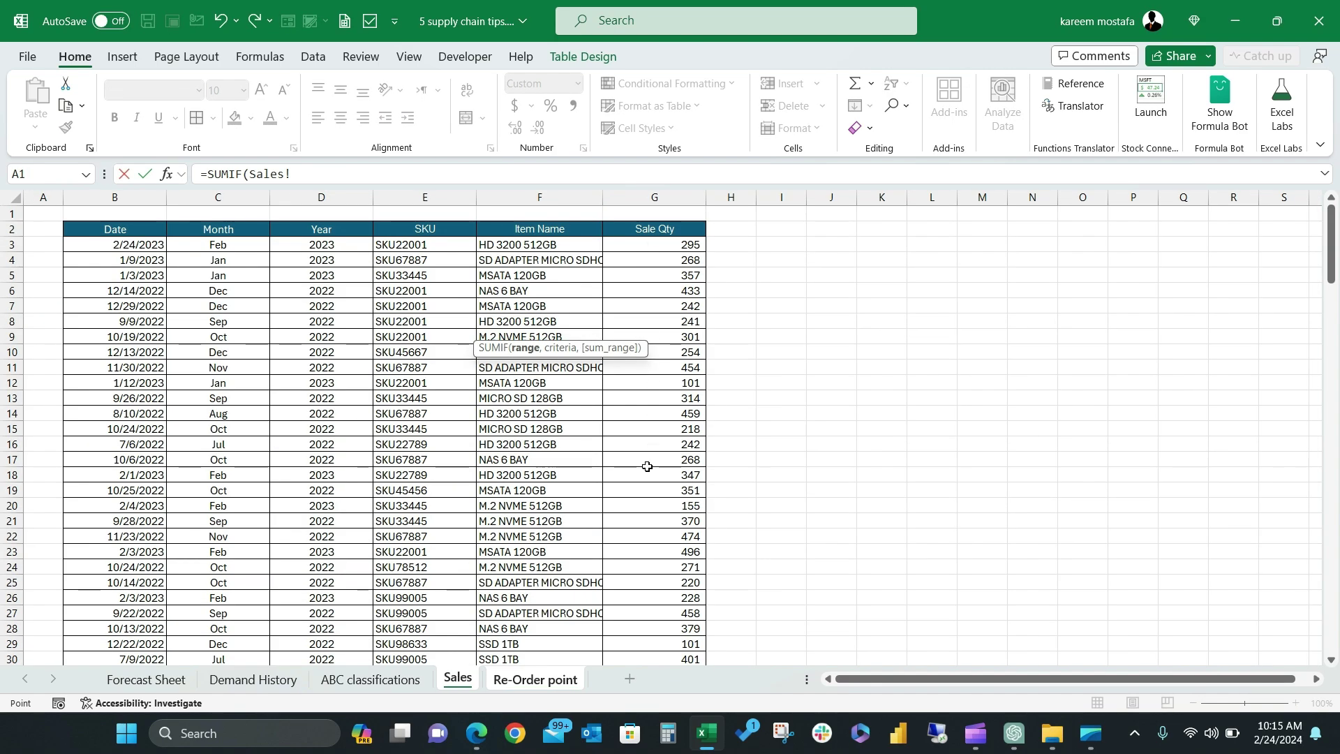
{"action": "left_click", "coordinate": [443, 187]}
{"action": "type", "text": ","}
{"action": "left_click", "coordinate": [533, 678]}
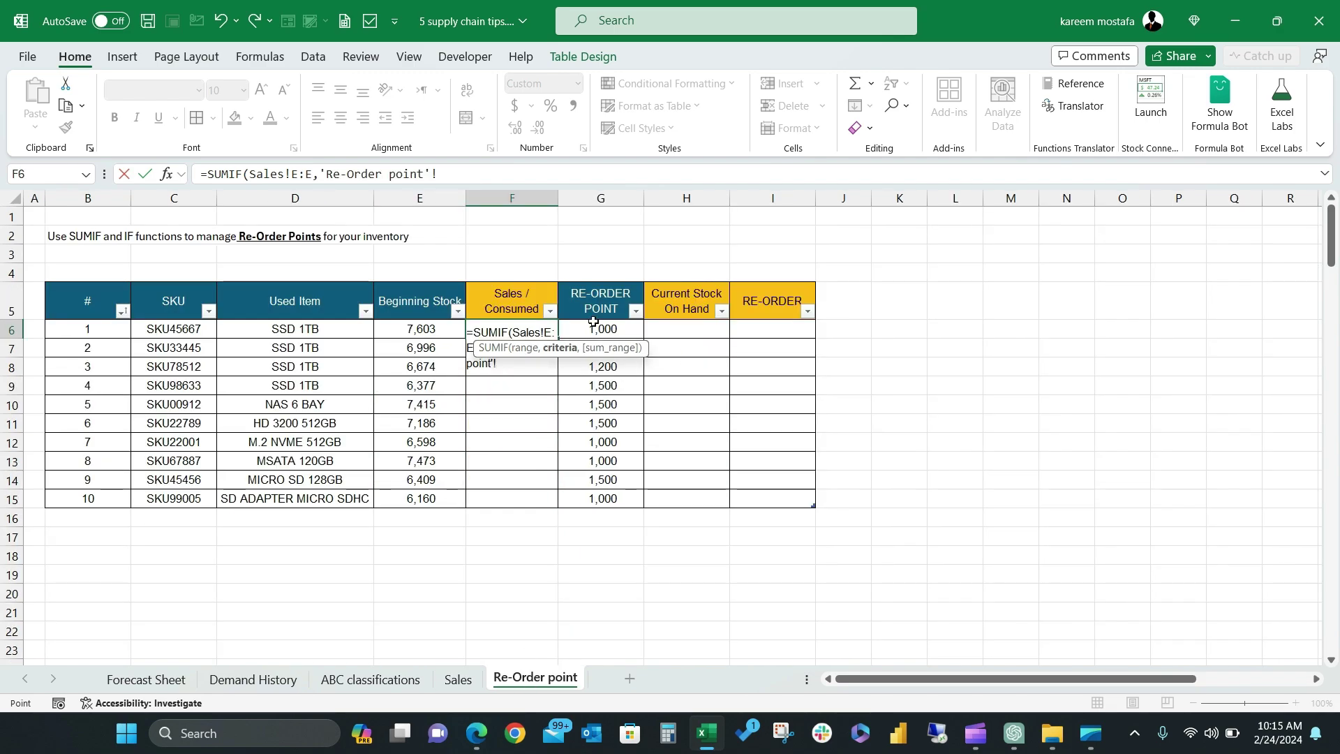
{"action": "left_click", "coordinate": [182, 328]}
{"action": "type", "text": ","}
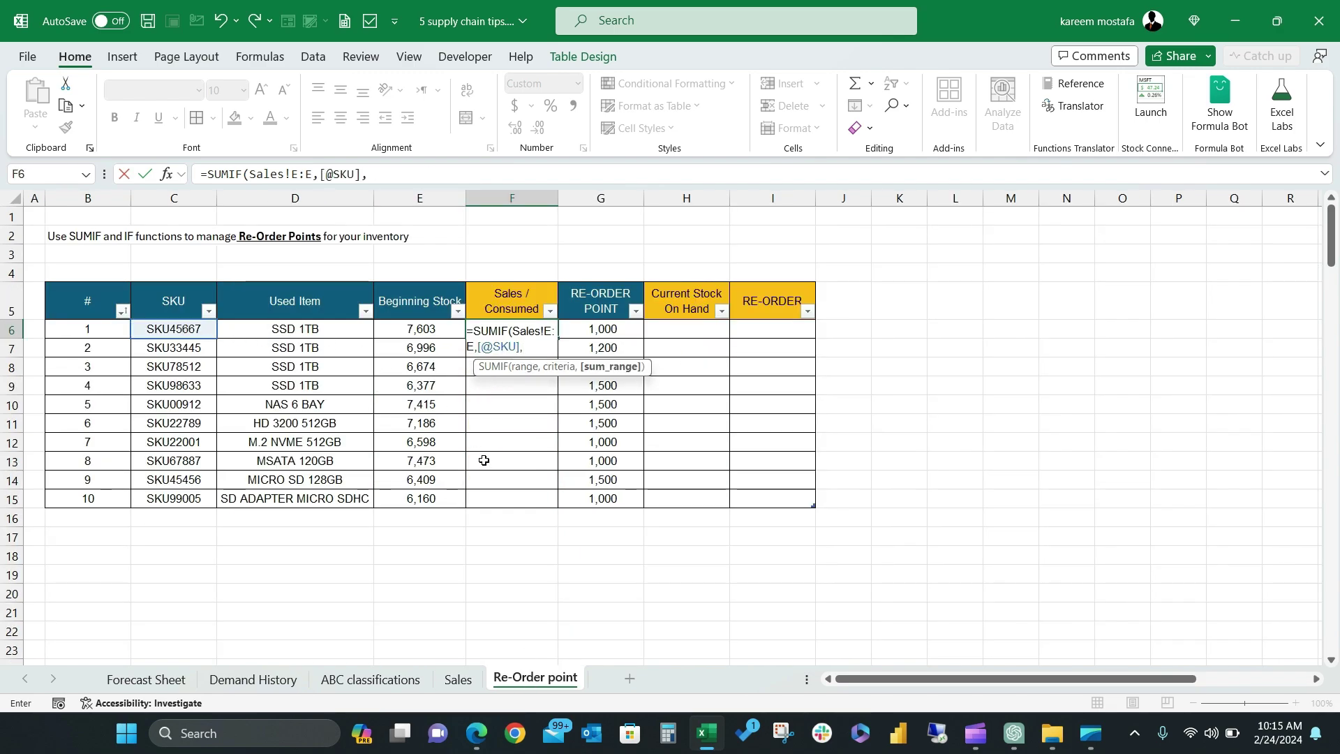
{"action": "left_click", "coordinate": [457, 679]}
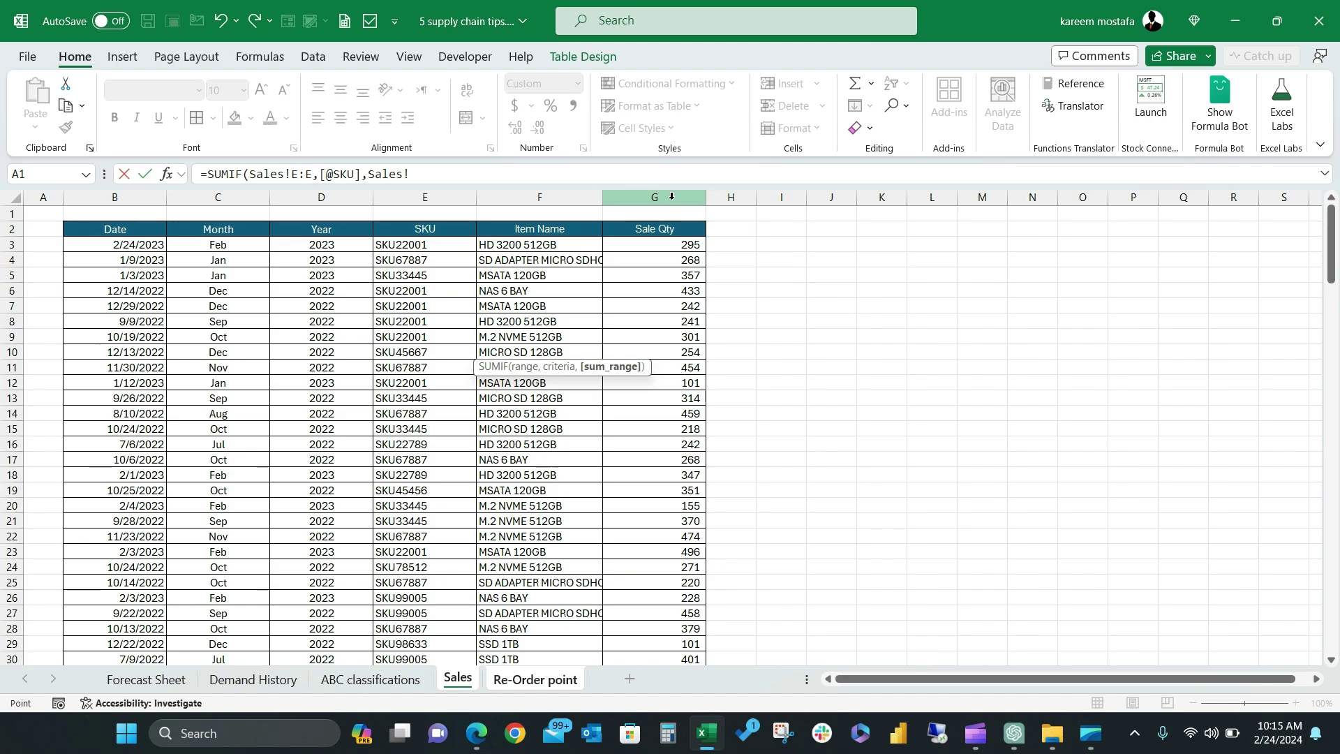
{"action": "left_click", "coordinate": [671, 198]}
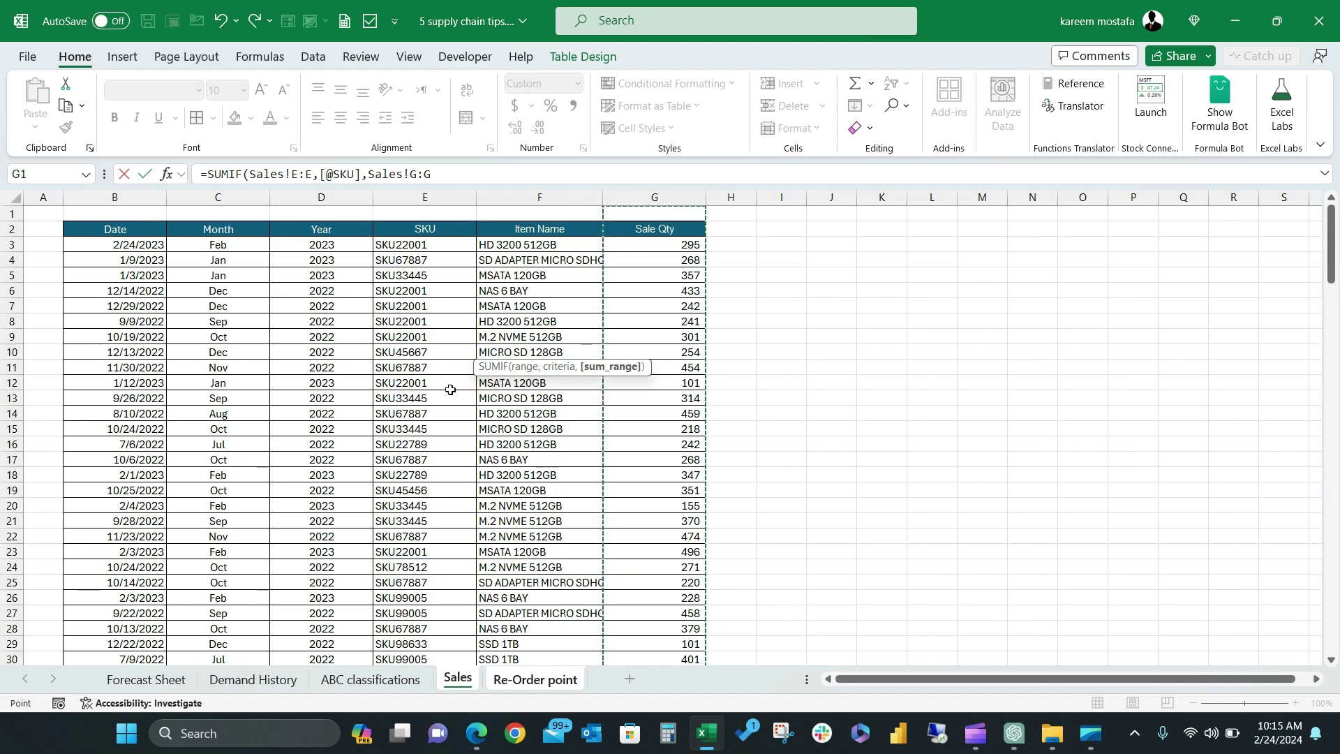
{"action": "key", "text": "Return"}
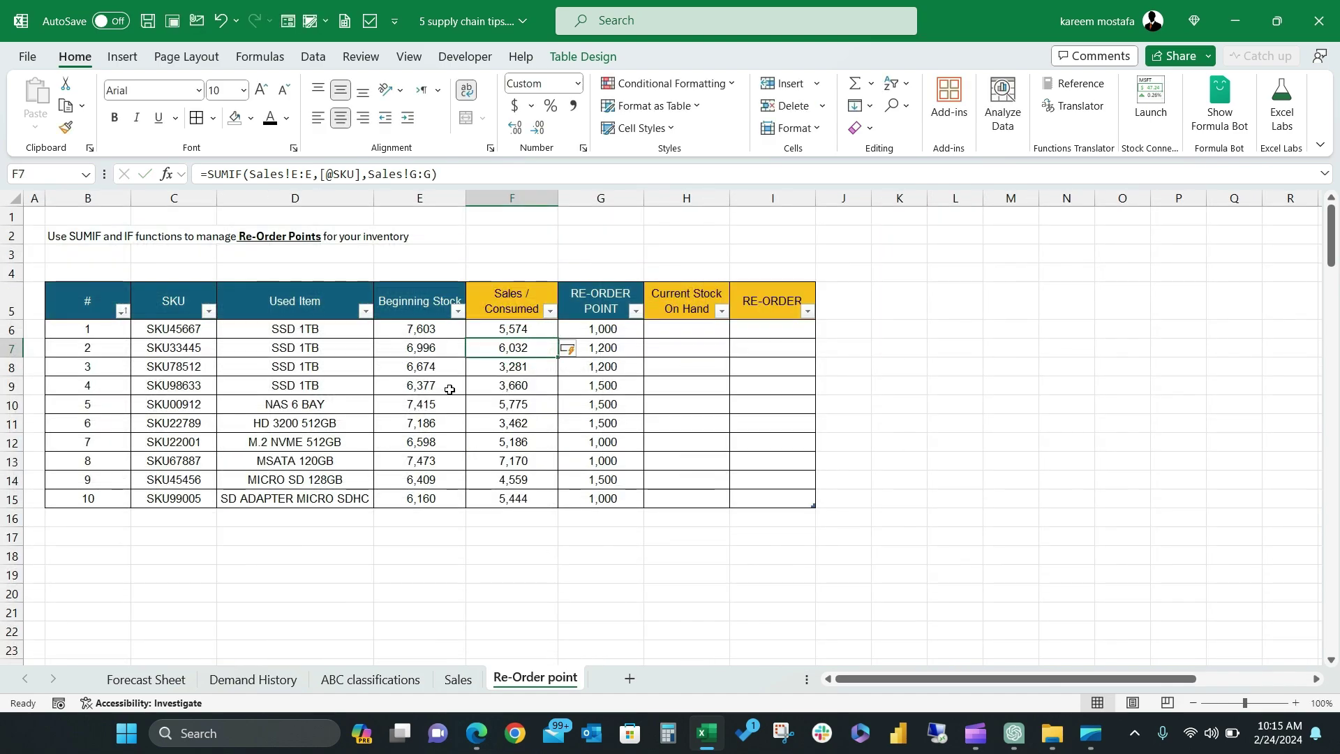
{"action": "left_click", "coordinate": [519, 283]}
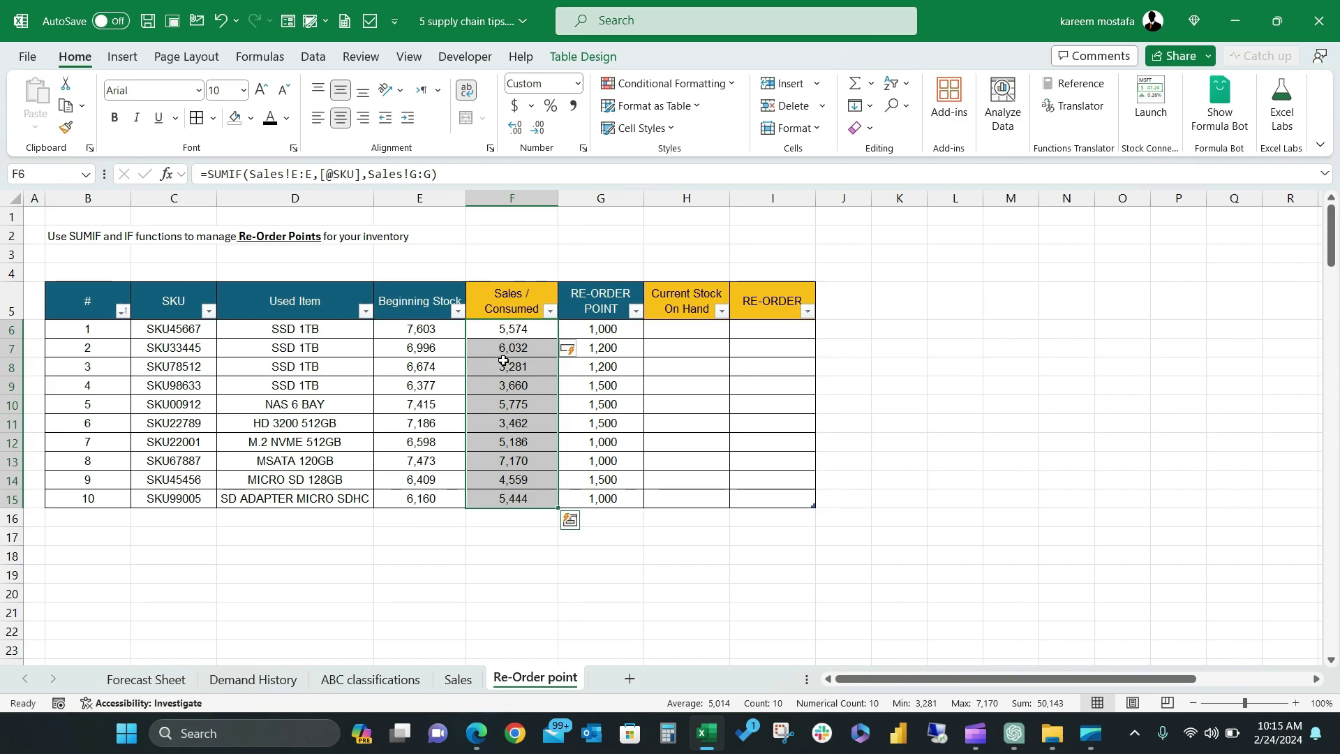
{"action": "left_click", "coordinate": [509, 367]}
Review the Sales / Consumed, RE-ORDER POINT and Beginning Stock values
{"action": "left_click_drag", "start_coordinate": [527, 335], "coordinate": [528, 496]}
{"action": "left_click", "coordinate": [521, 369]}
{"action": "left_click_drag", "start_coordinate": [600, 329], "coordinate": [600, 498]}
{"action": "left_click", "coordinate": [599, 398]}
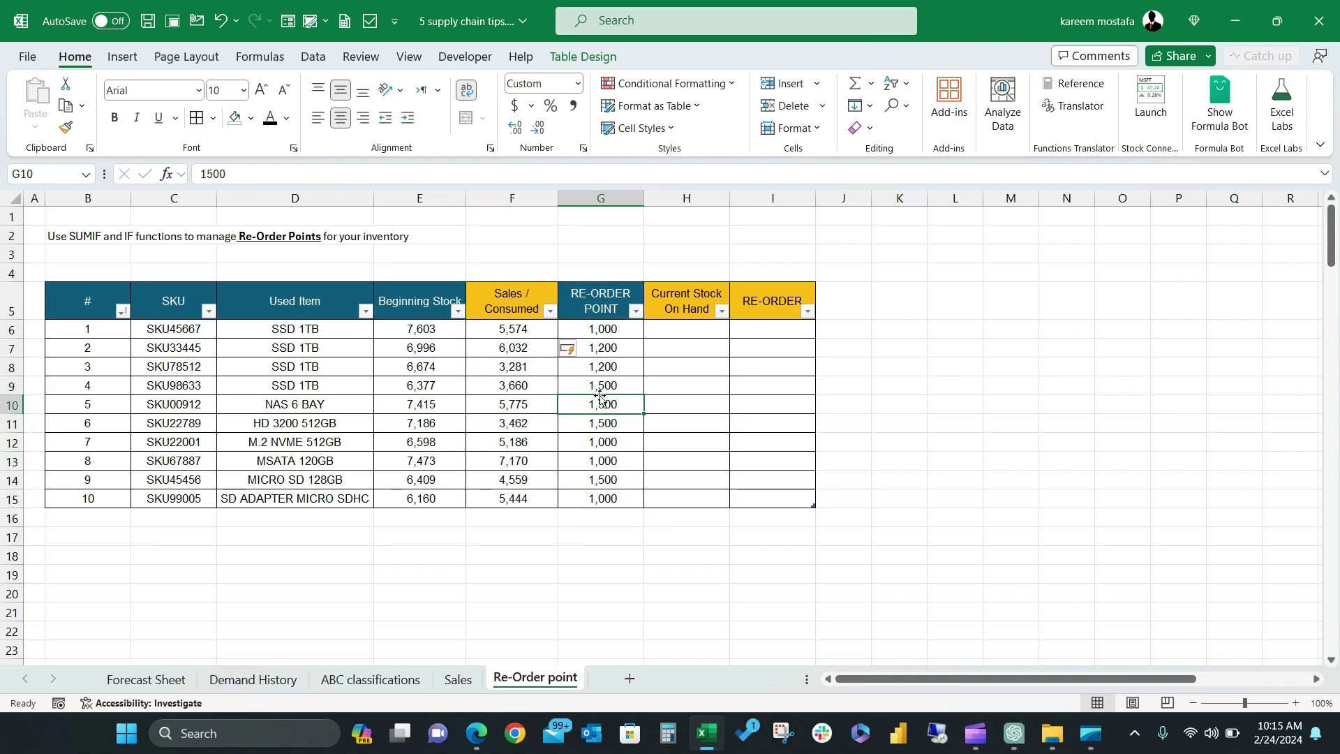
{"action": "left_click", "coordinate": [433, 328]}
{"action": "left_click", "coordinate": [513, 330]}
Enter =E6-F6 in H6 so Current Stock On Hand fills the whole column, then check the results
{"action": "left_click", "coordinate": [686, 329]}
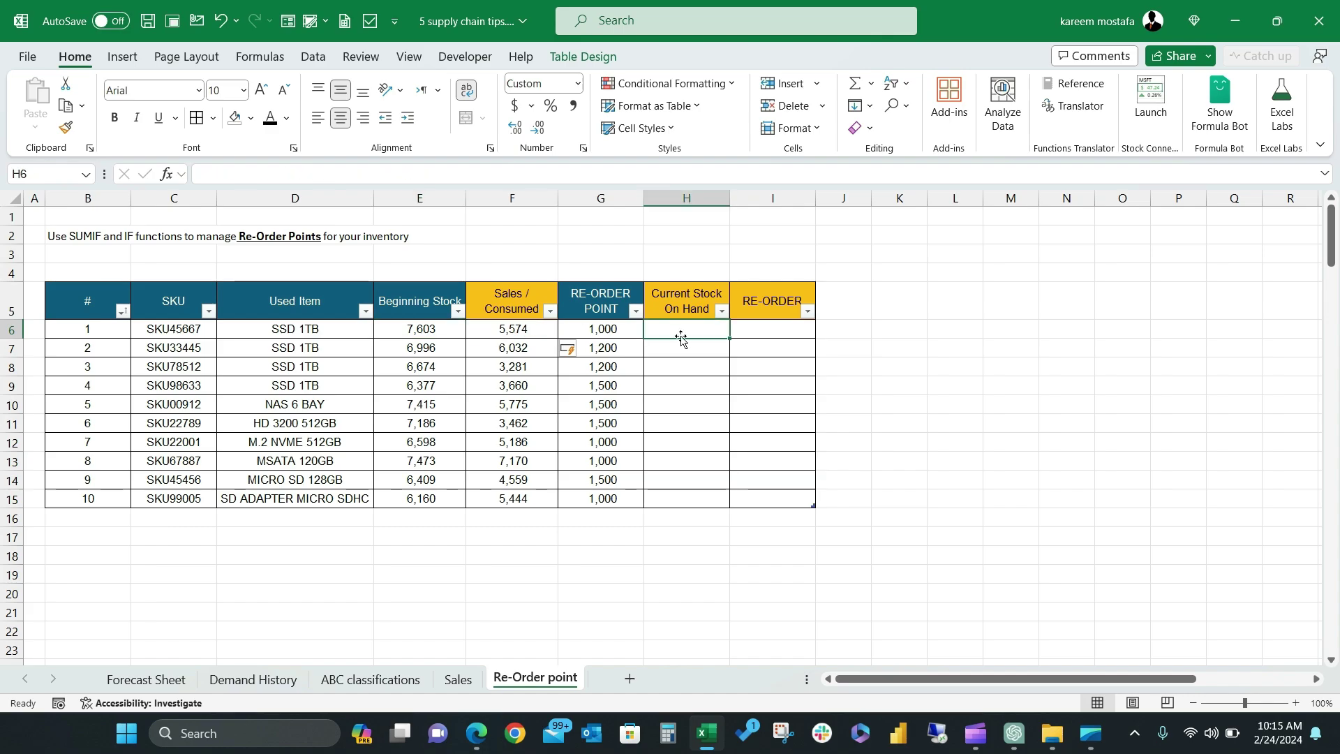
{"action": "type", "text": "="}
{"action": "left_click", "coordinate": [421, 325]}
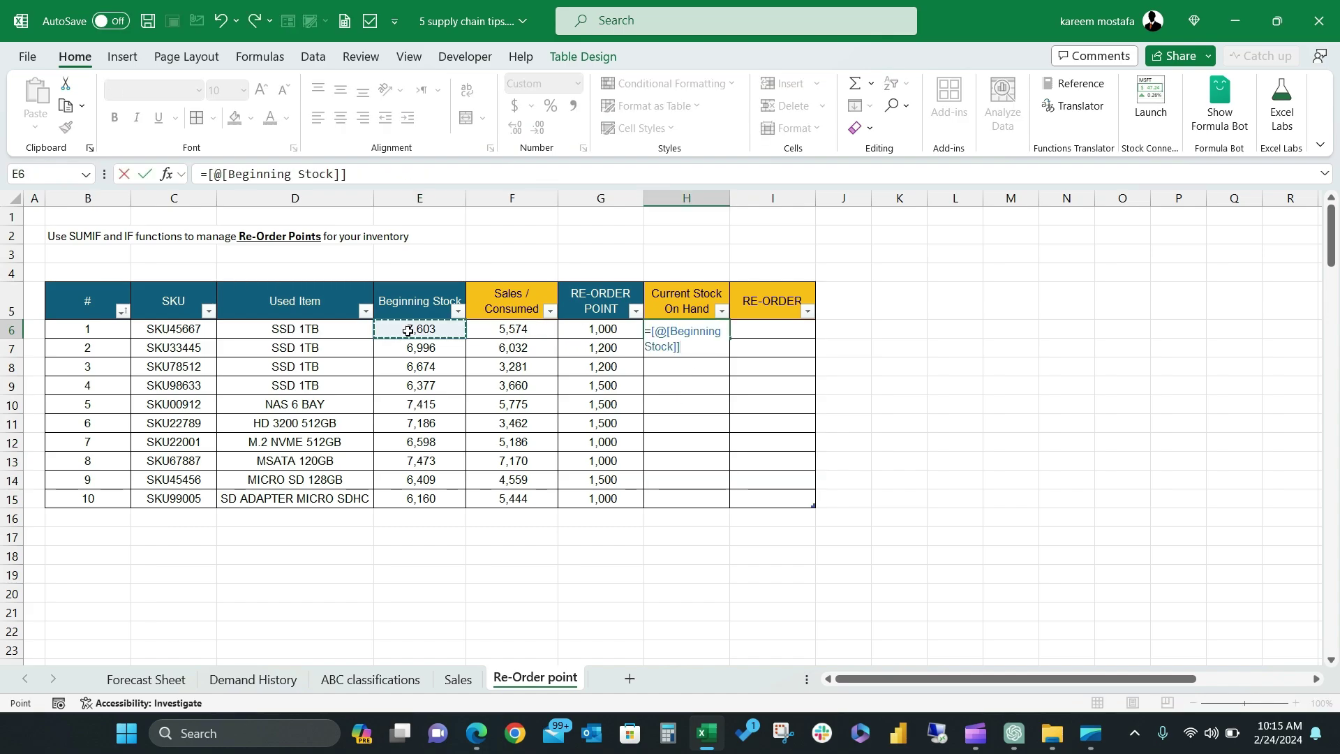
{"action": "type", "text": "-"}
{"action": "left_click", "coordinate": [515, 330]}
{"action": "key", "text": "Return"}
{"action": "left_click", "coordinate": [708, 334]}
{"action": "left_click_drag", "start_coordinate": [692, 497], "coordinate": [698, 329]}
{"action": "left_click", "coordinate": [683, 461]}
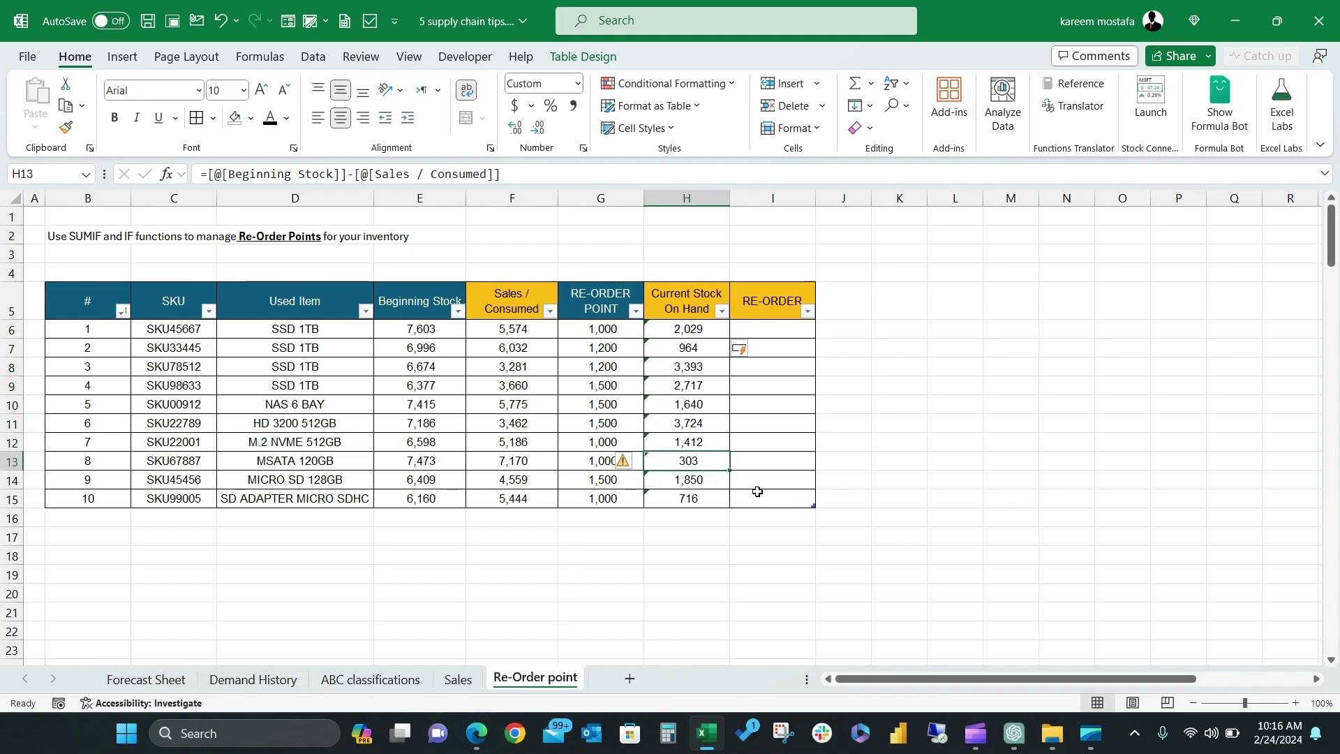
{"action": "left_click", "coordinate": [759, 534]}
Review the empty RE-ORDER column against the stock on hand and re-order point values
{"action": "left_click", "coordinate": [774, 286]}
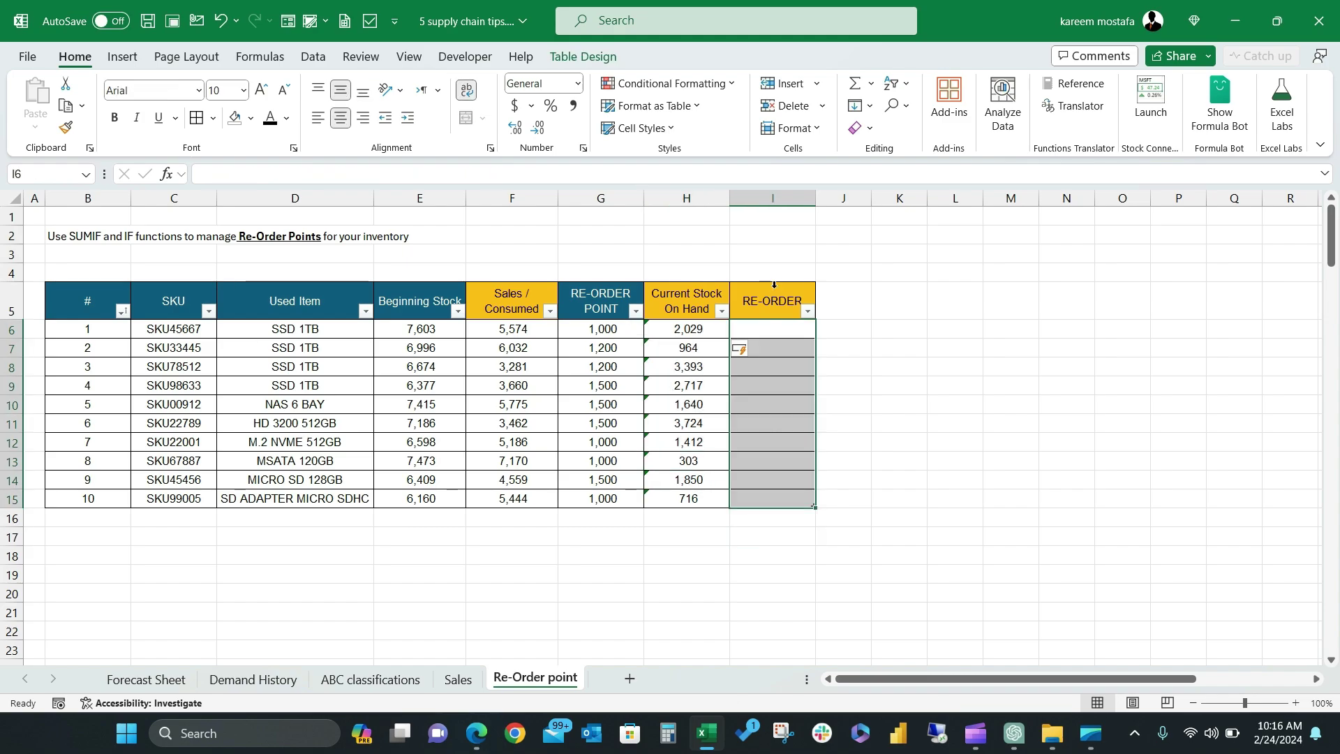
{"action": "left_click", "coordinate": [598, 333]}
{"action": "left_click", "coordinate": [680, 330]}
{"action": "left_click", "coordinate": [771, 329]}
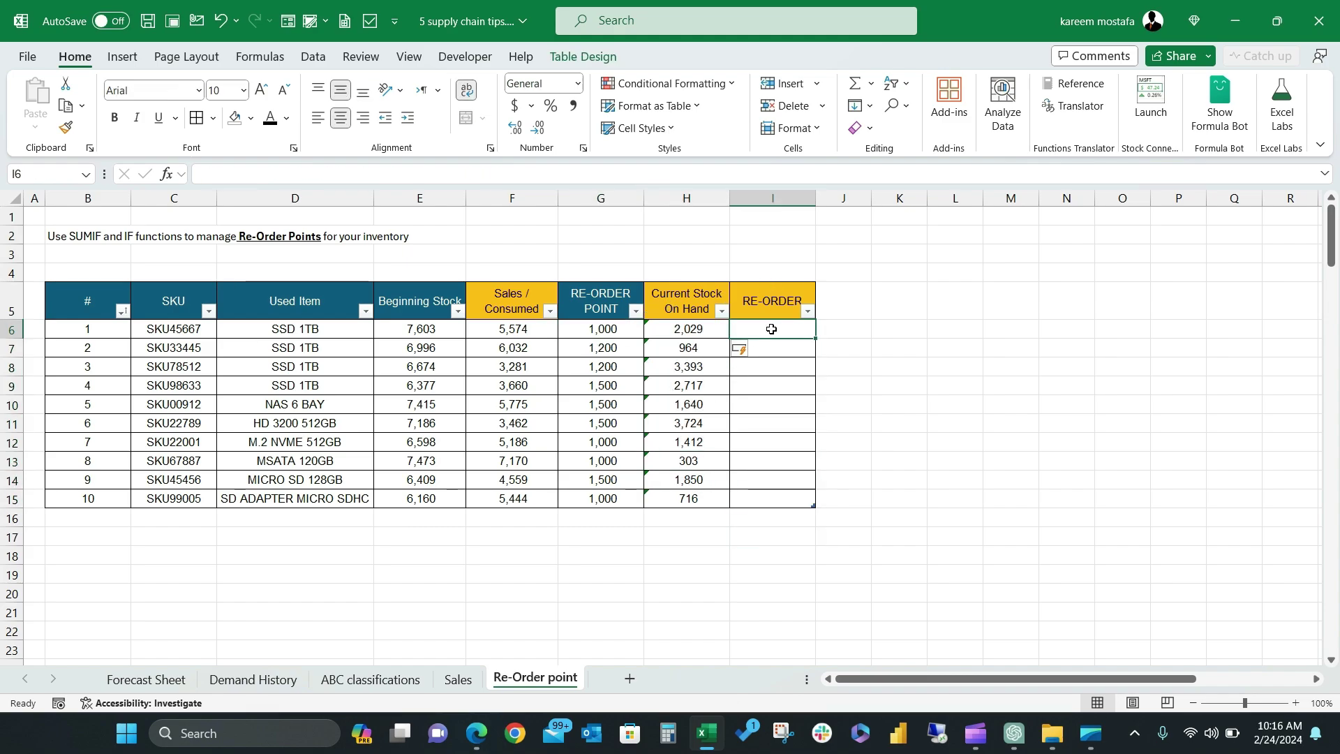
{"action": "left_click", "coordinate": [610, 371]}
{"action": "left_click", "coordinate": [687, 352]}
{"action": "left_click", "coordinate": [785, 359]}
Enter =IF(stock on hand > re-order point,"No","Yes") in I6 and check the Yes flags in rows 13 and 15
{"action": "left_click", "coordinate": [778, 332]}
{"action": "type", "text": "="}
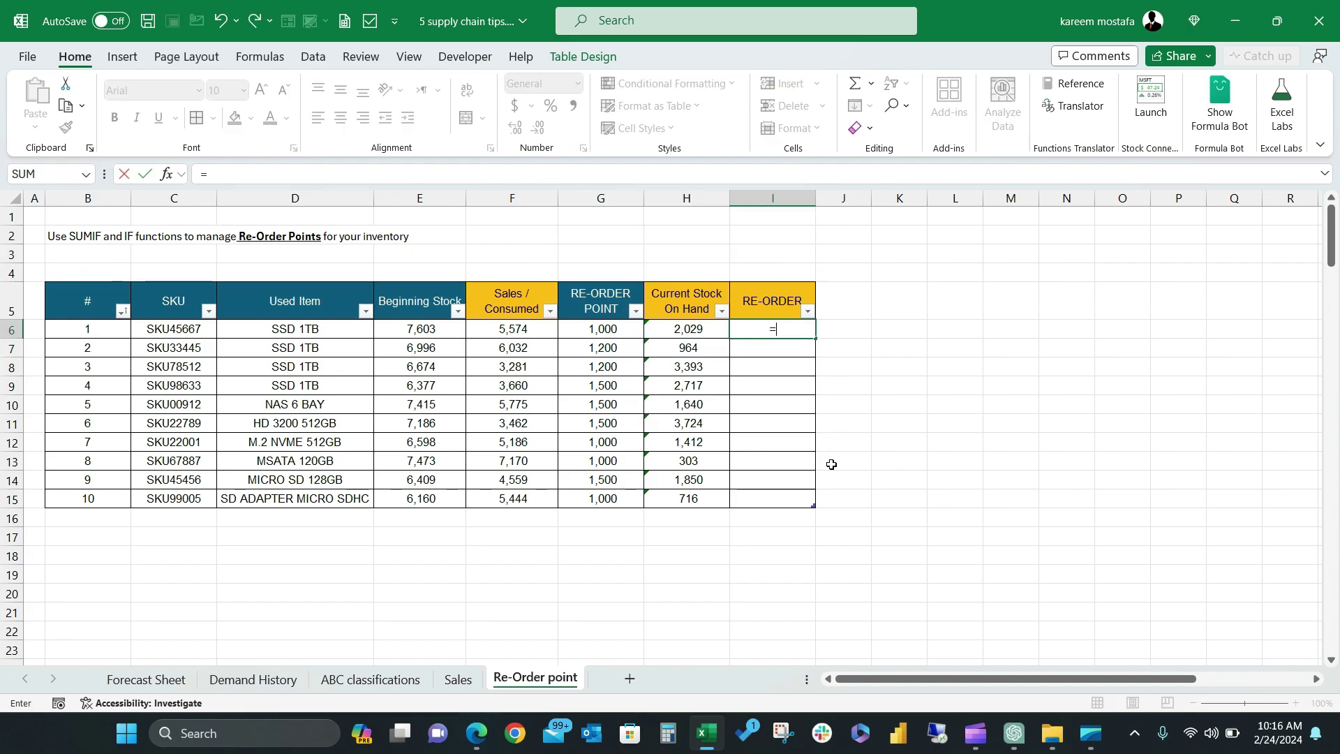
{"action": "type", "text": "IF("}
{"action": "left_click", "coordinate": [693, 331]}
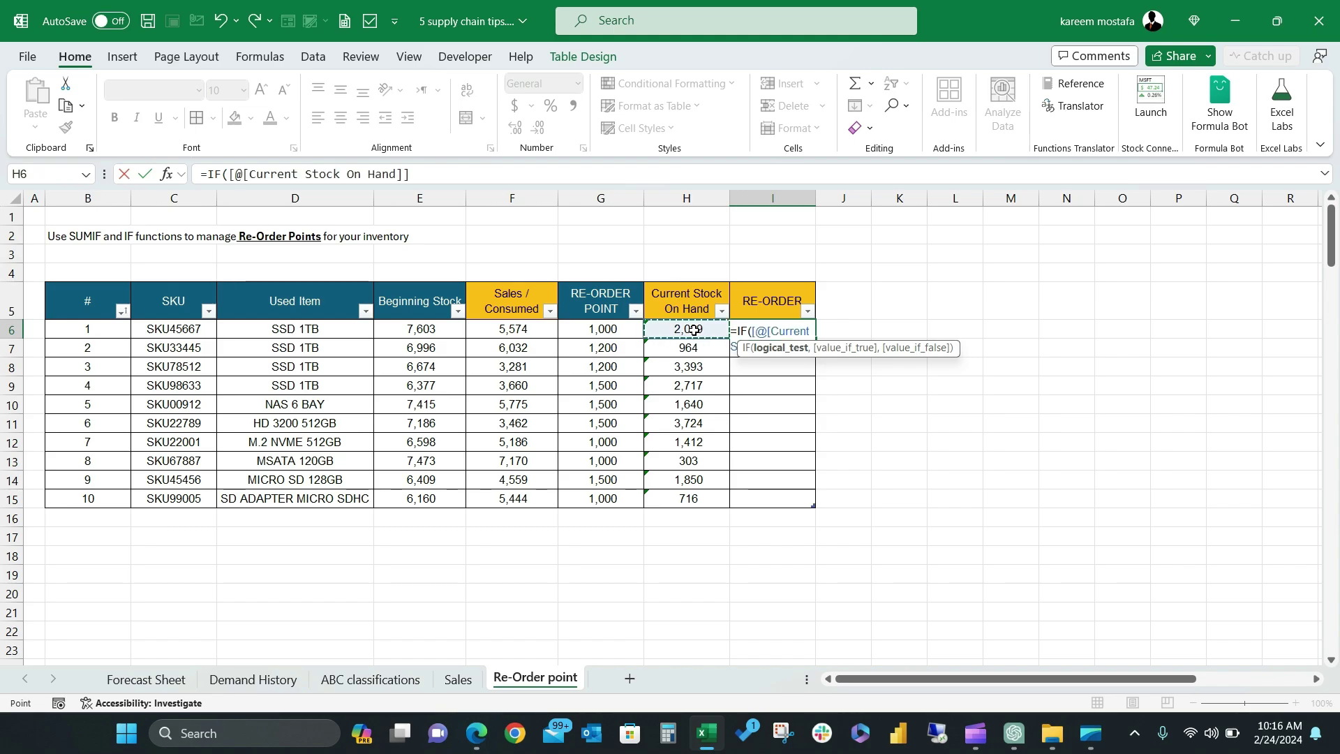
{"action": "type", "text": ">="}
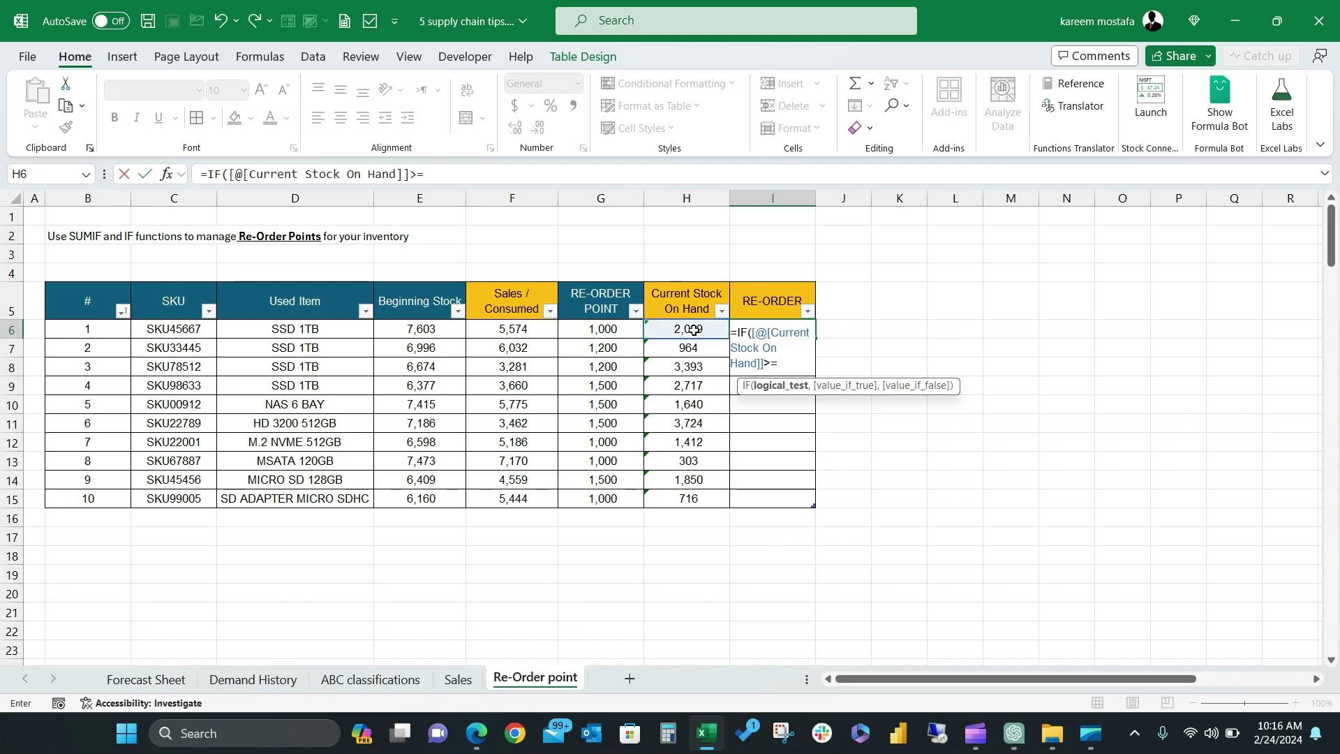
{"action": "left_click", "coordinate": [605, 328]}
{"action": "type", "text": ","}
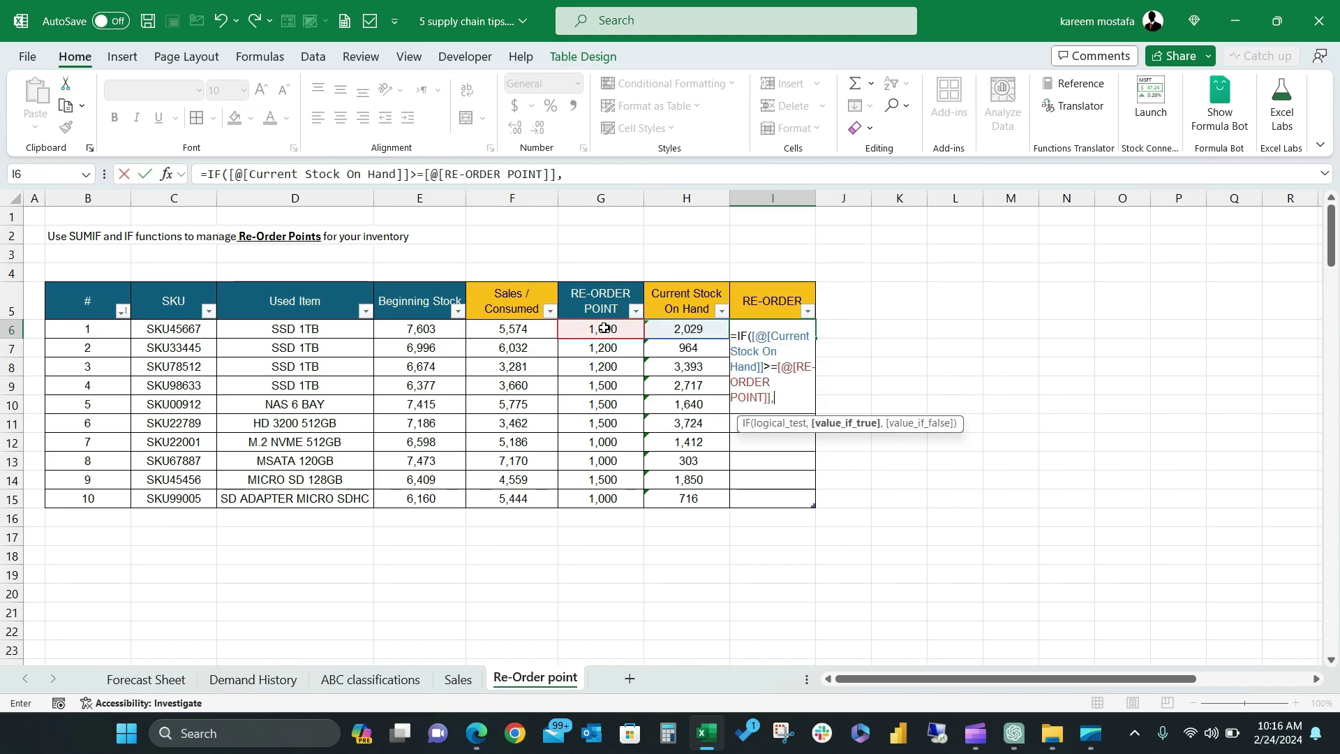
{"action": "type", "text": "\"No\",\"Yes"}
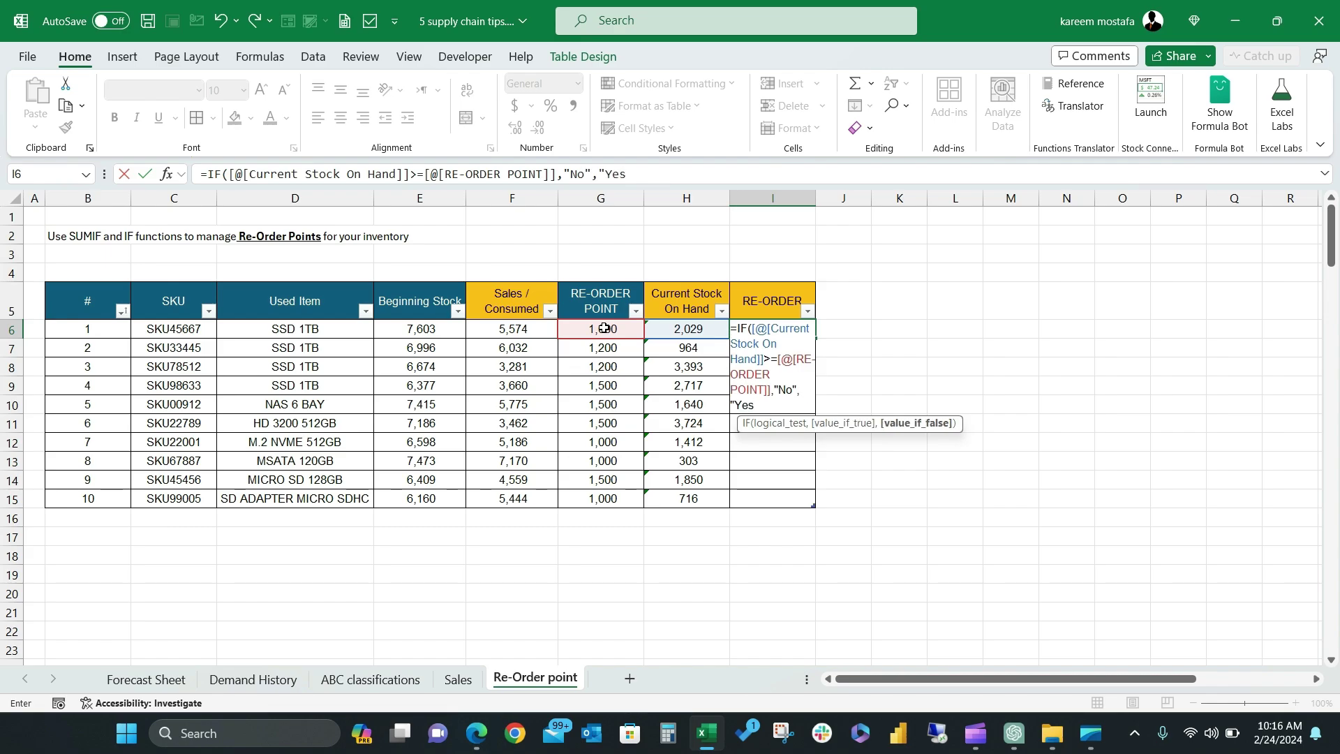
{"action": "type", "text": "\")"}
{"action": "key", "text": "Return"}
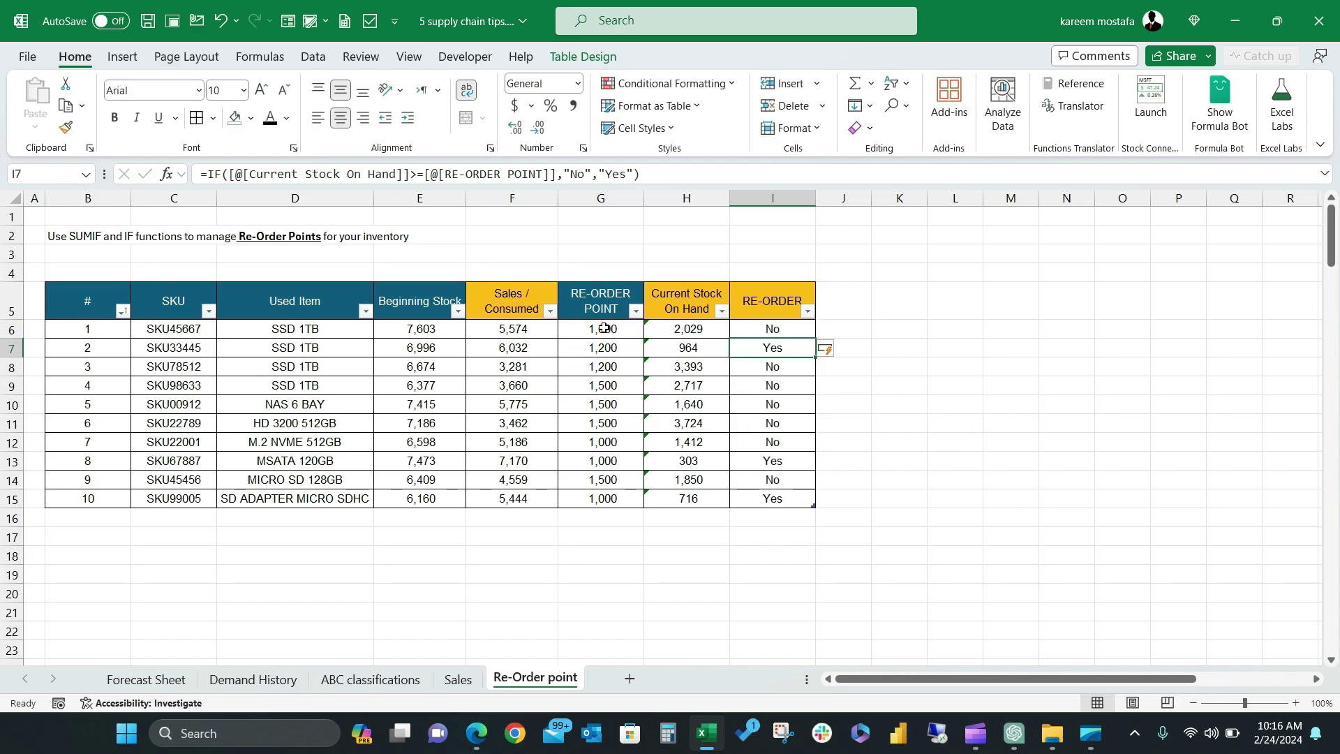
{"action": "left_click", "coordinate": [768, 404]}
{"action": "left_click", "coordinate": [748, 353]}
{"action": "left_click", "coordinate": [776, 461]}
{"action": "left_click", "coordinate": [771, 497]}
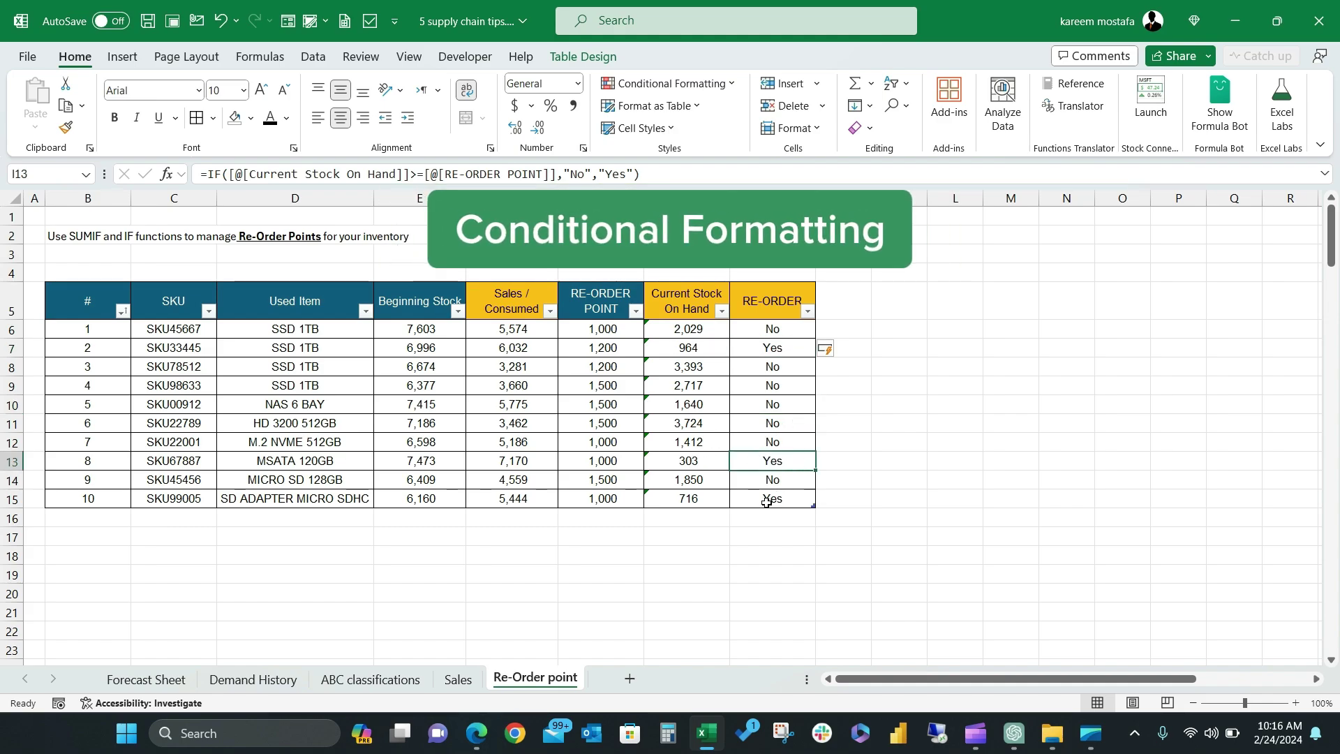
{"action": "left_click", "coordinate": [774, 286]}
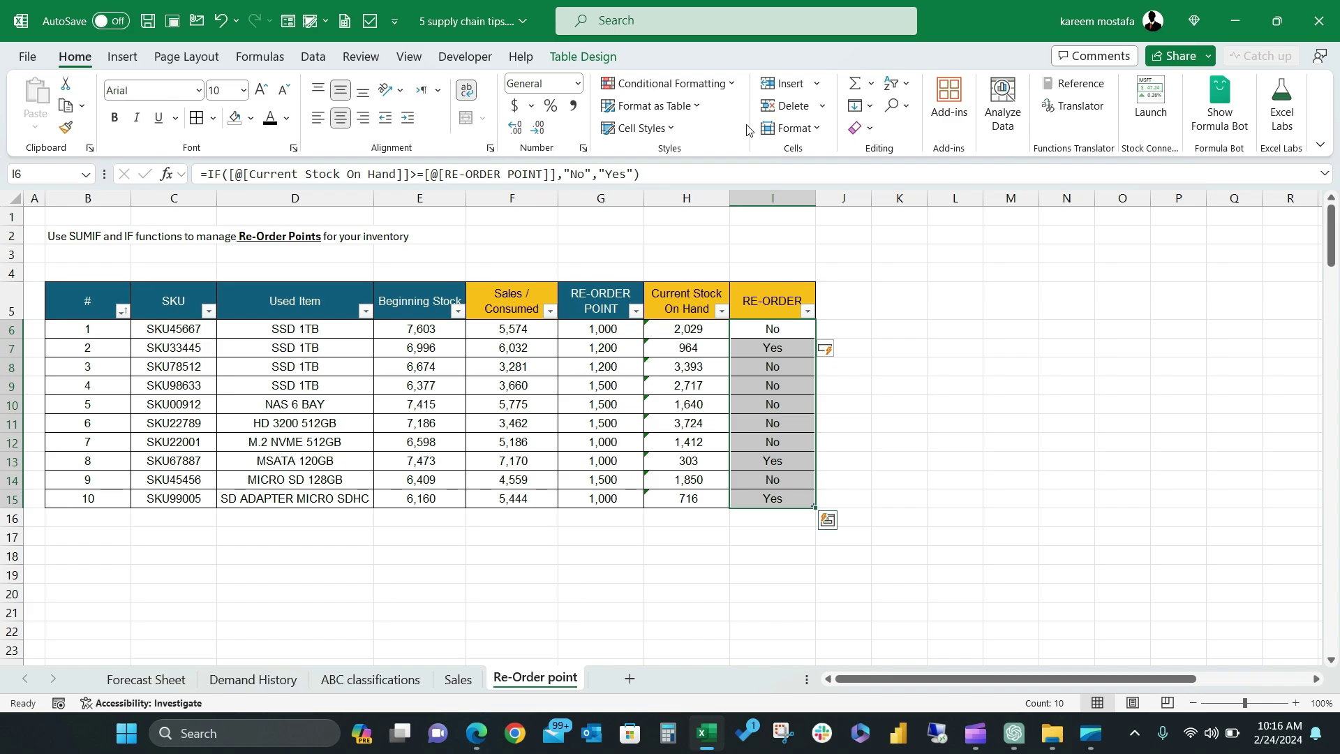
Highlight RE-ORDER cells containing 'No' with green fill and dark green text
{"action": "left_click", "coordinate": [731, 84]}
{"action": "mouse_move", "coordinate": [701, 114]}
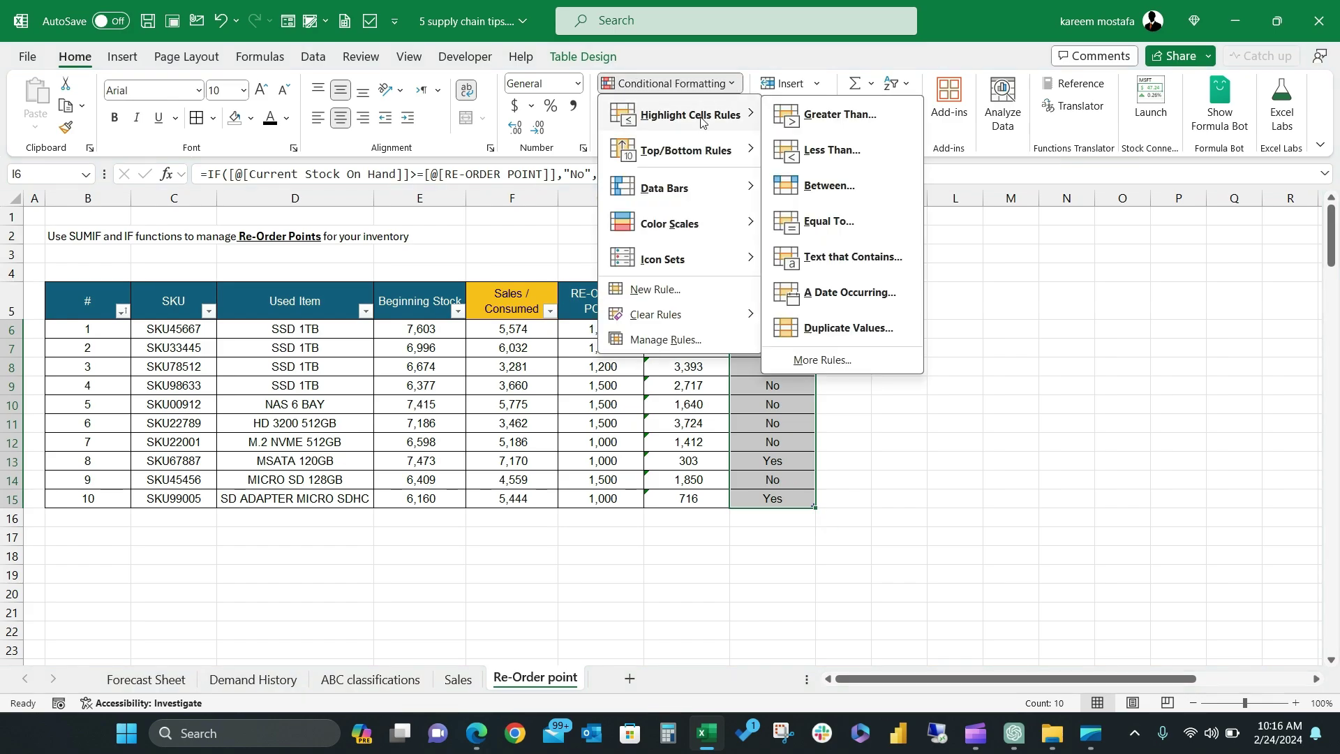
{"action": "left_click", "coordinate": [846, 262]}
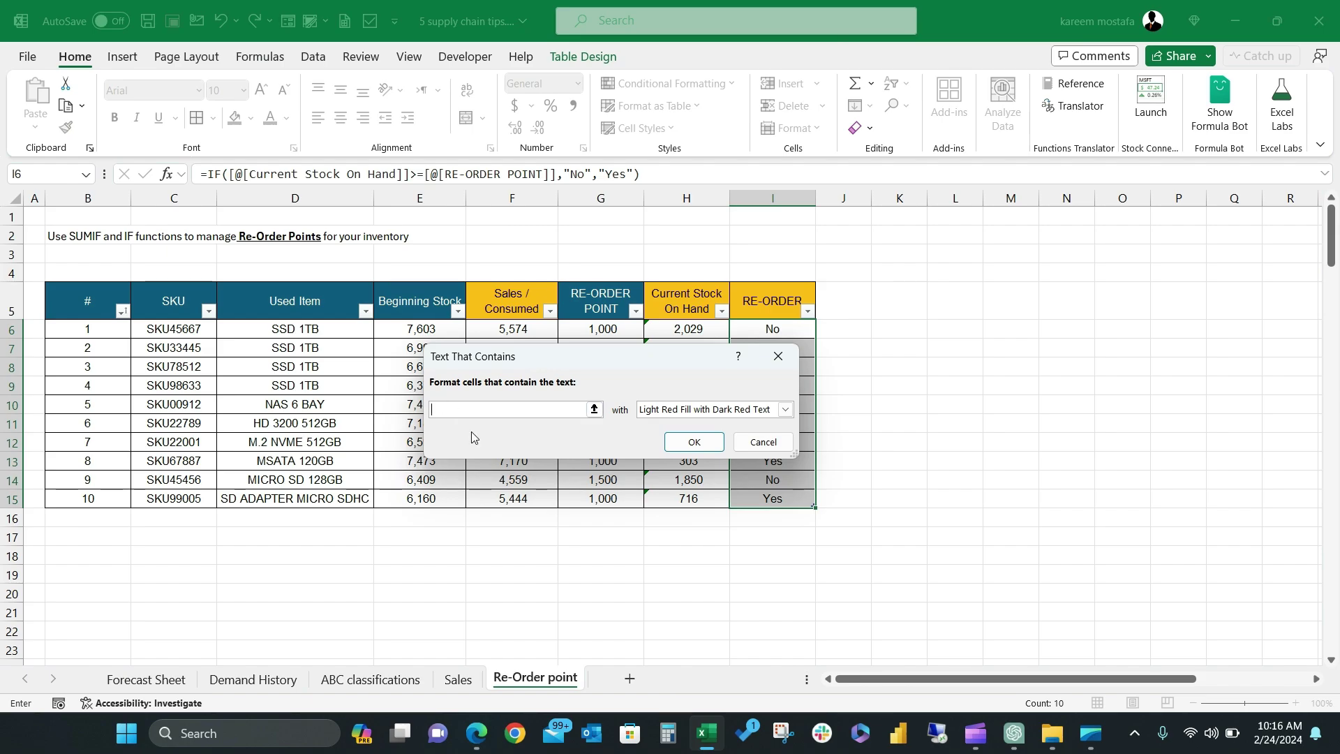
{"action": "type", "text": "No"}
{"action": "left_click", "coordinate": [647, 411]}
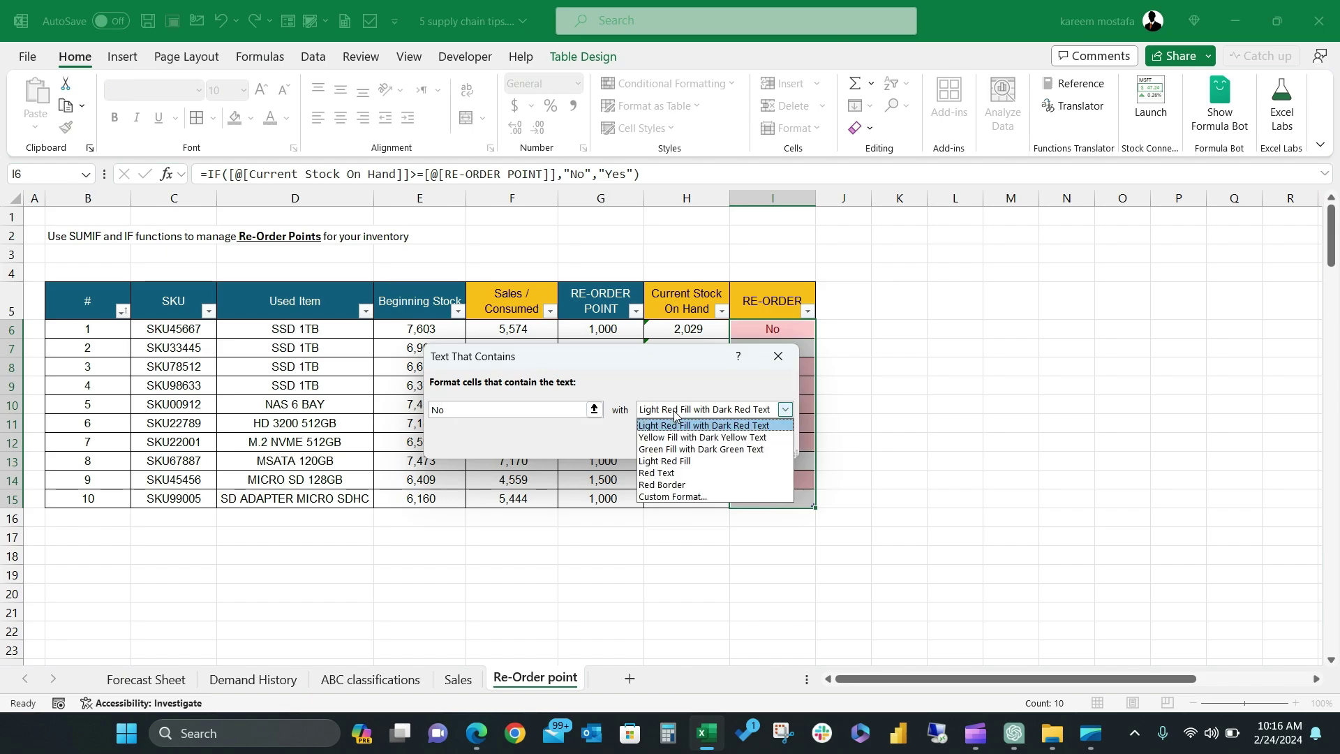
{"action": "left_click", "coordinate": [665, 450]}
{"action": "left_click", "coordinate": [692, 442]}
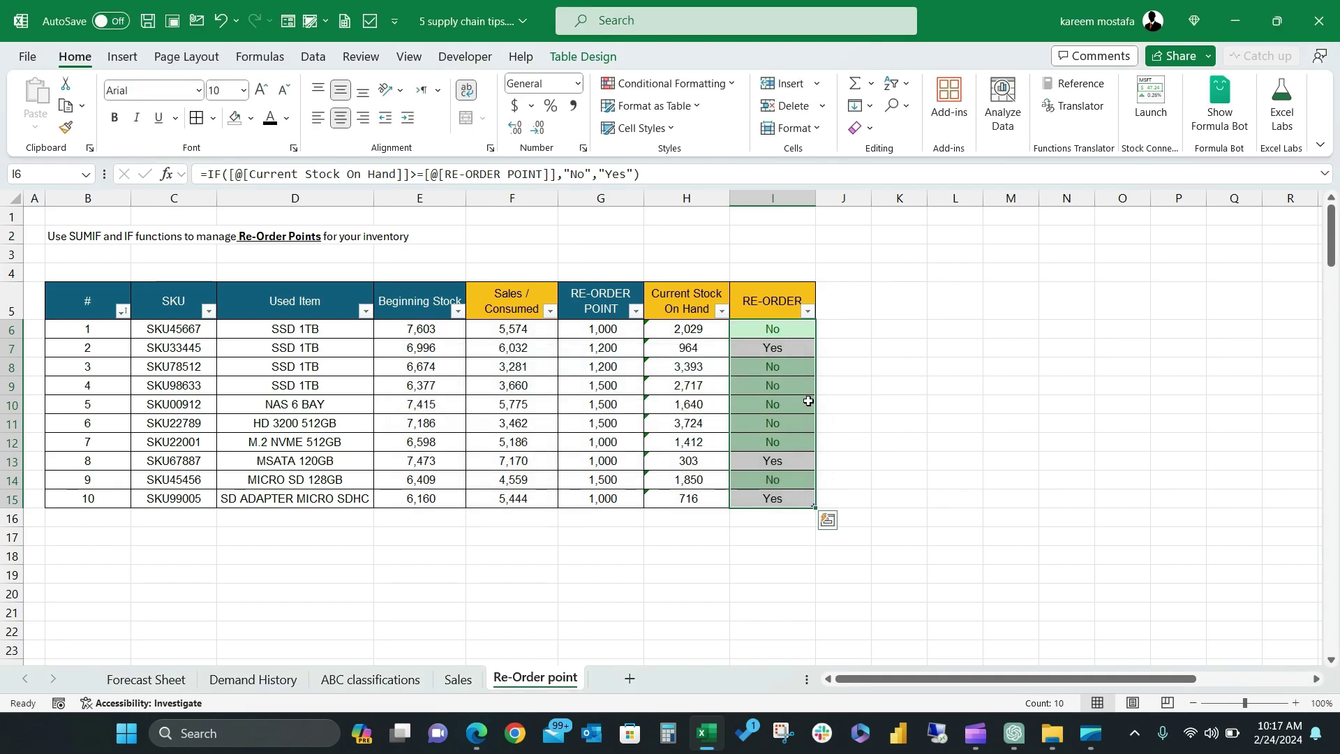
Highlight RE-ORDER cells containing 'Yes' with light red fill
{"action": "left_click", "coordinate": [737, 87]}
{"action": "mouse_move", "coordinate": [690, 115]}
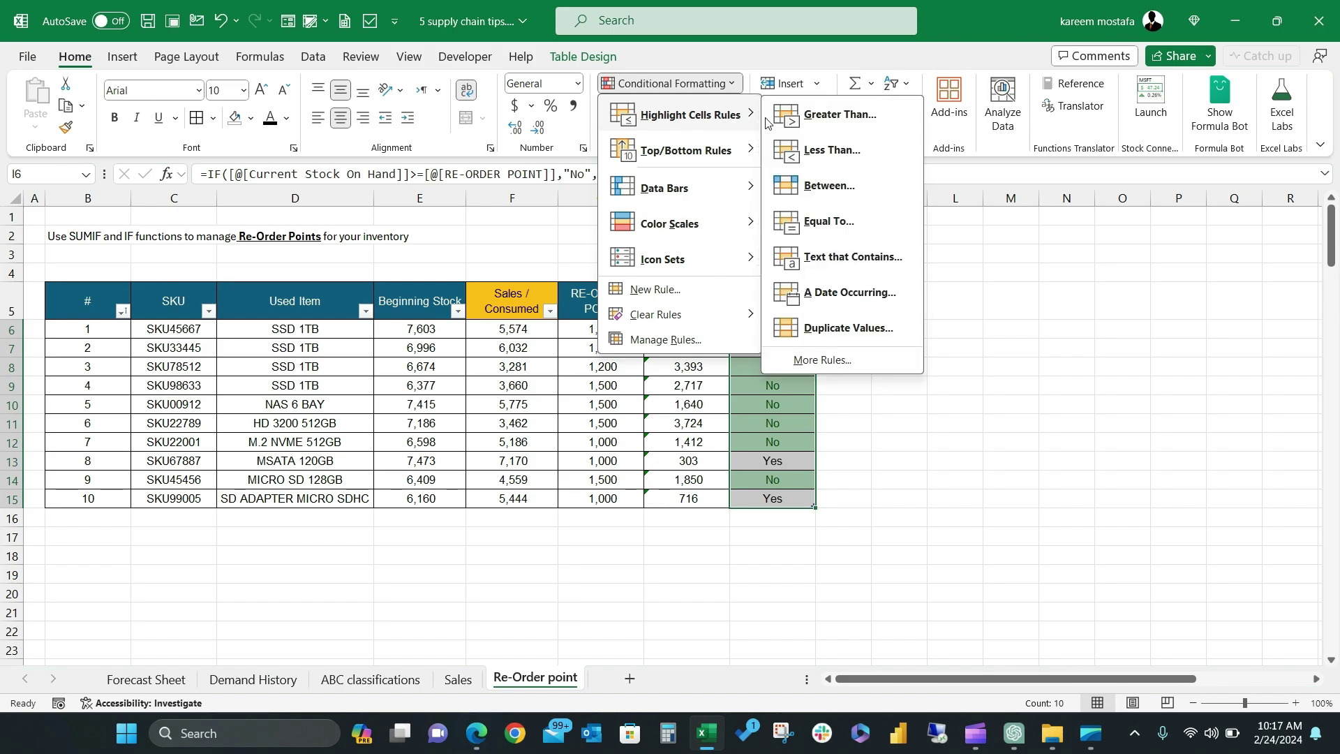
{"action": "left_click", "coordinate": [837, 256]}
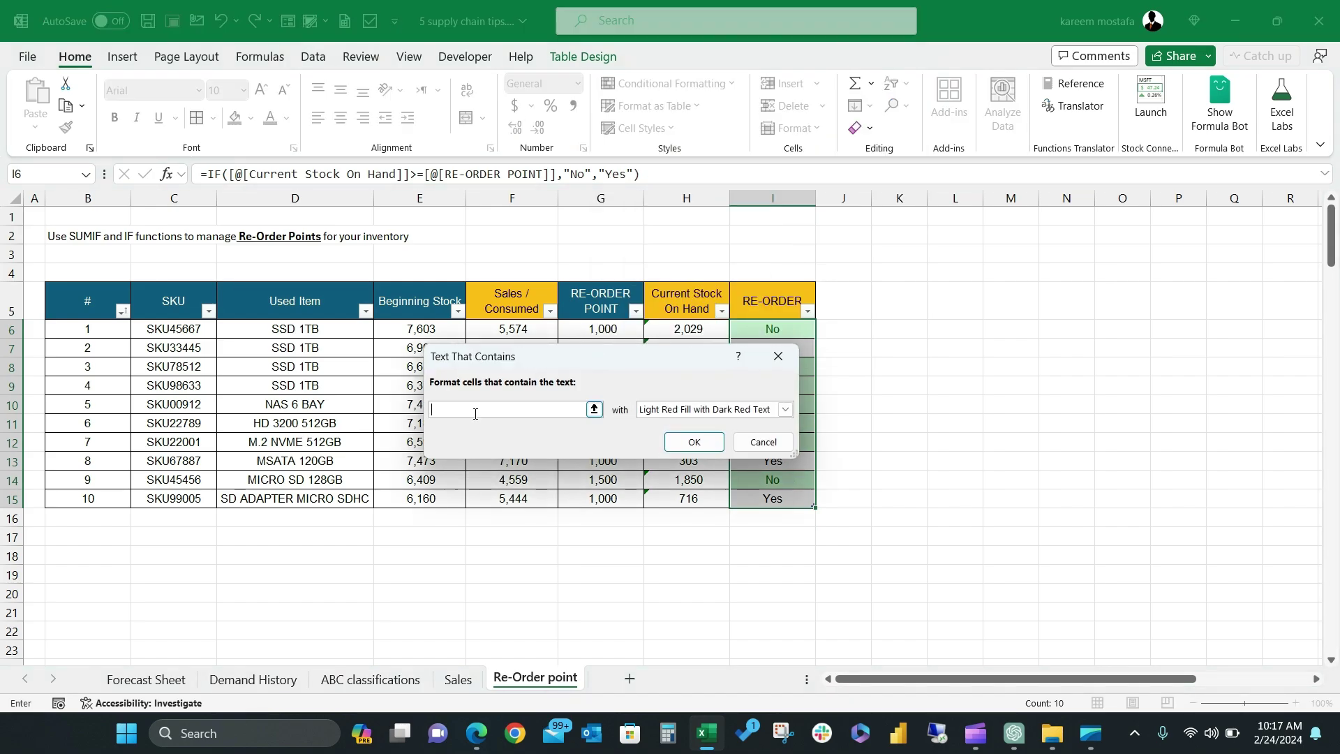
{"action": "type", "text": "Yes"}
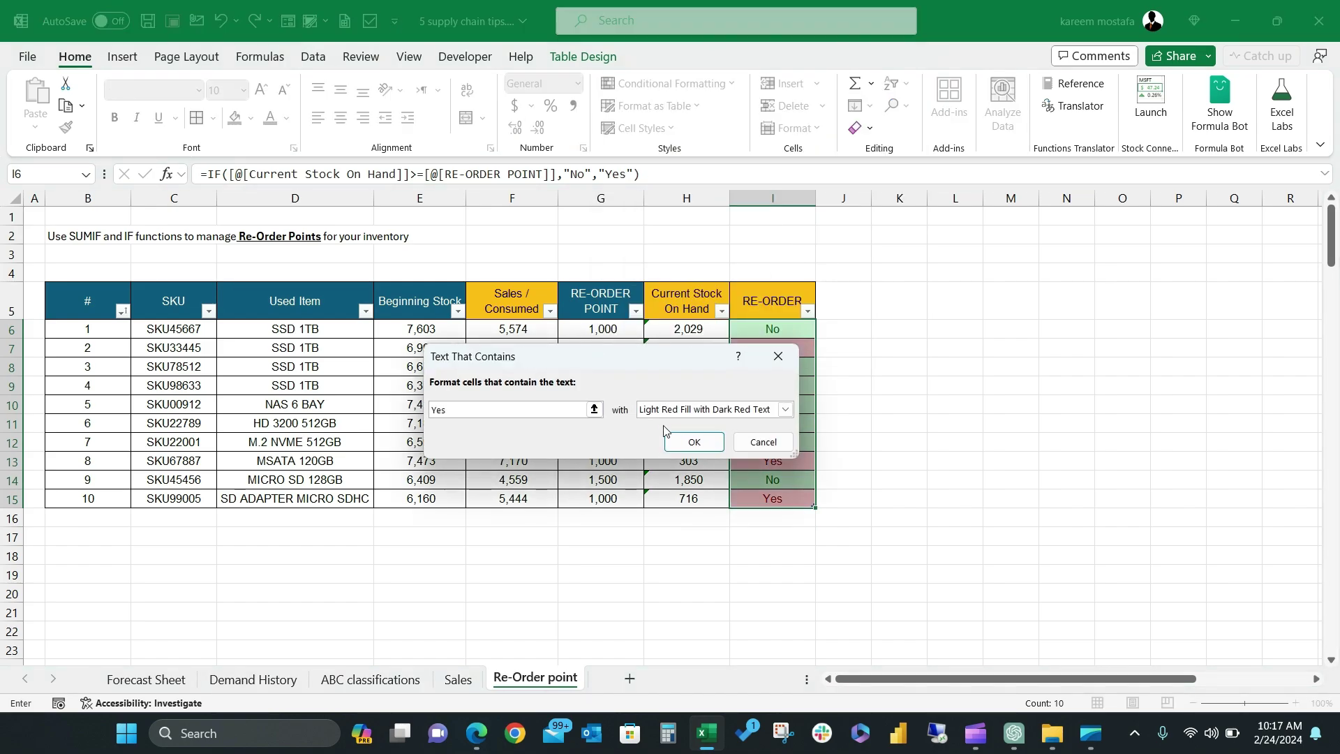
{"action": "left_click", "coordinate": [694, 447]}
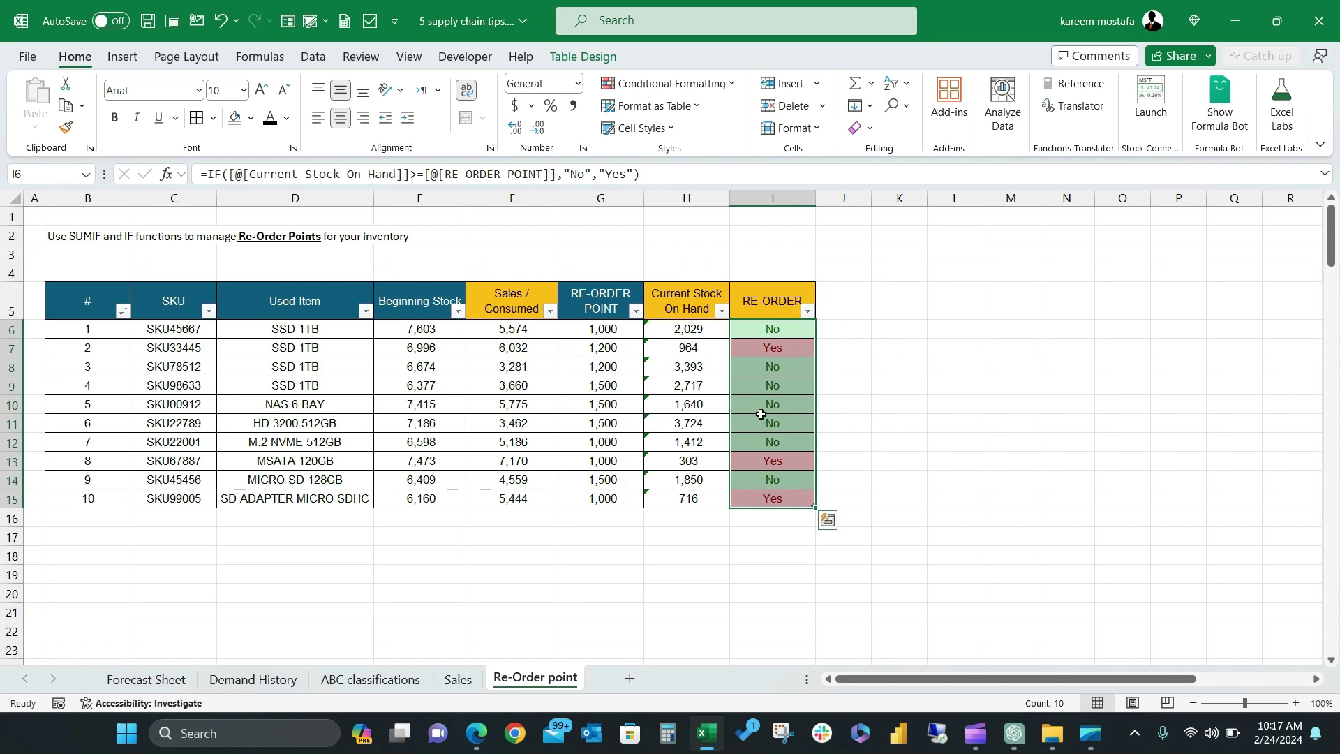
{"action": "left_click", "coordinate": [764, 408]}
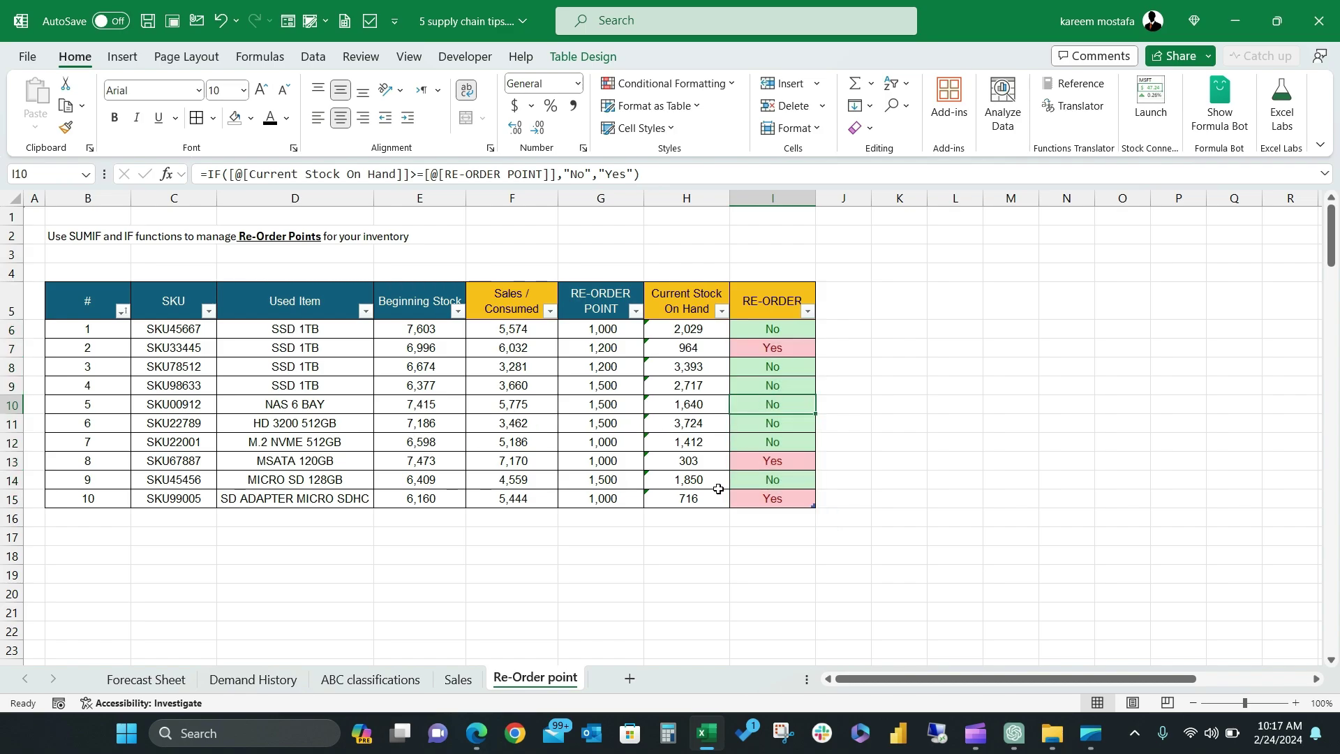
Set SKU45456's re-order point in G14 to 2000 and check its flag turns Yes
{"action": "left_click", "coordinate": [591, 484]}
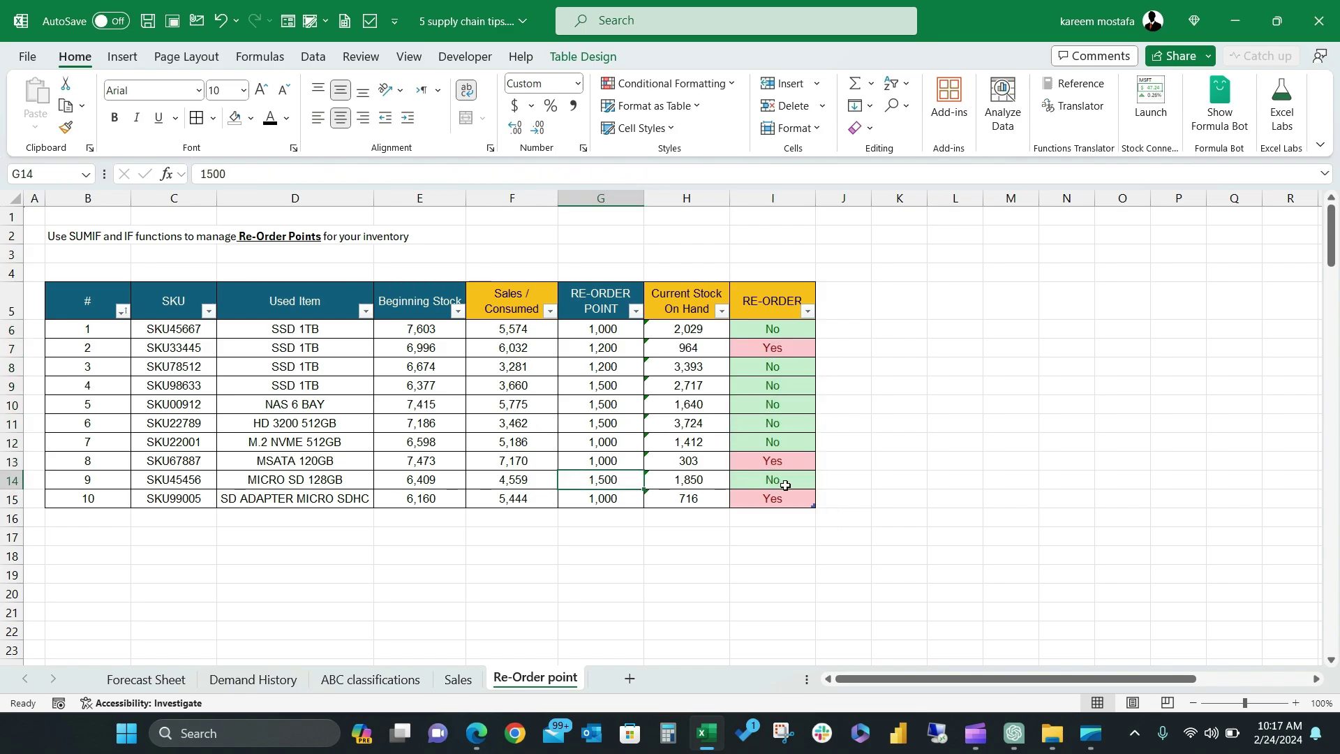
{"action": "type", "text": "2000"}
{"action": "key", "text": "Return"}
{"action": "left_click", "coordinate": [811, 482]}
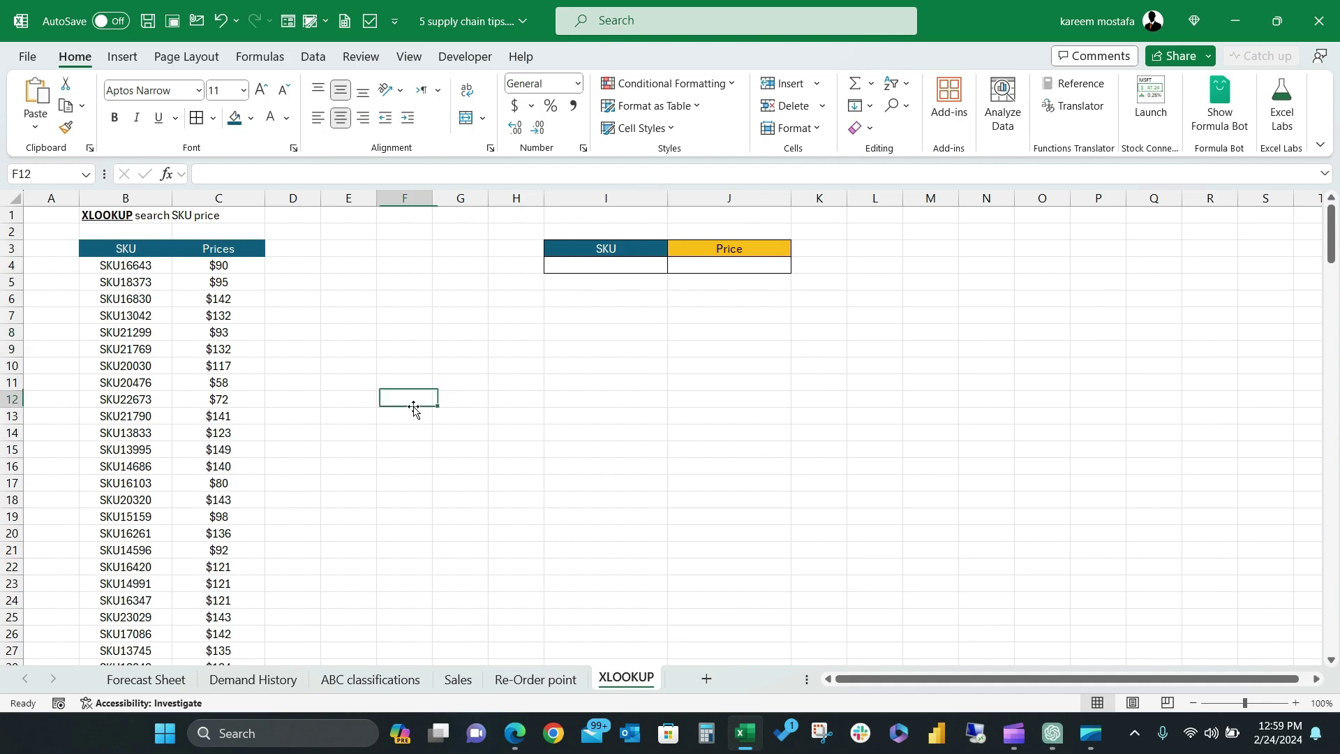
Review the SKU and Prices columns B:C, then select the empty Price cell J4
{"action": "left_click_drag", "start_coordinate": [113, 199], "coordinate": [190, 200]}
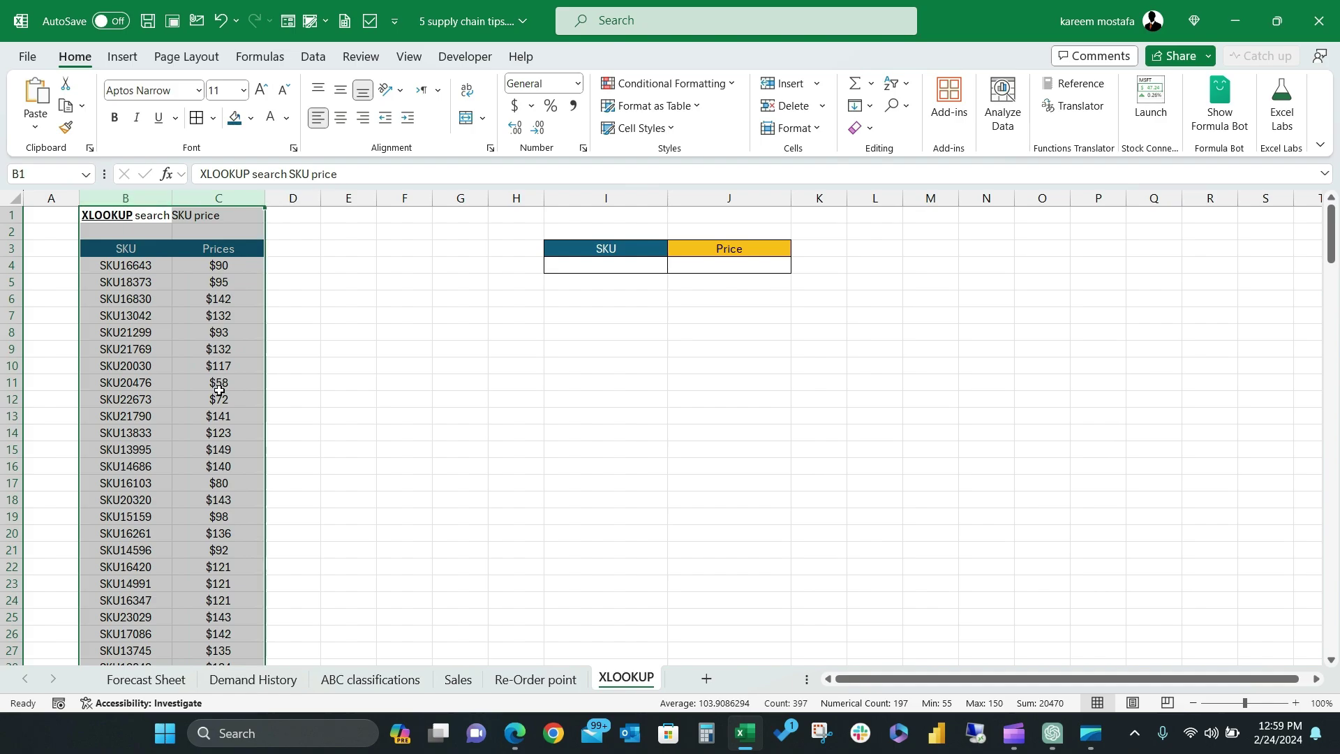
{"action": "left_click", "coordinate": [221, 302]}
{"action": "left_click", "coordinate": [131, 329]}
{"action": "scroll", "coordinate": [131, 329], "scroll_direction": "down", "scroll_amount": 16}
{"action": "scroll", "coordinate": [131, 329], "scroll_direction": "down", "scroll_amount": 20}
{"action": "scroll", "coordinate": [131, 330], "scroll_direction": "up", "scroll_amount": 20}
{"action": "scroll", "coordinate": [131, 330], "scroll_direction": "up", "scroll_amount": 3}
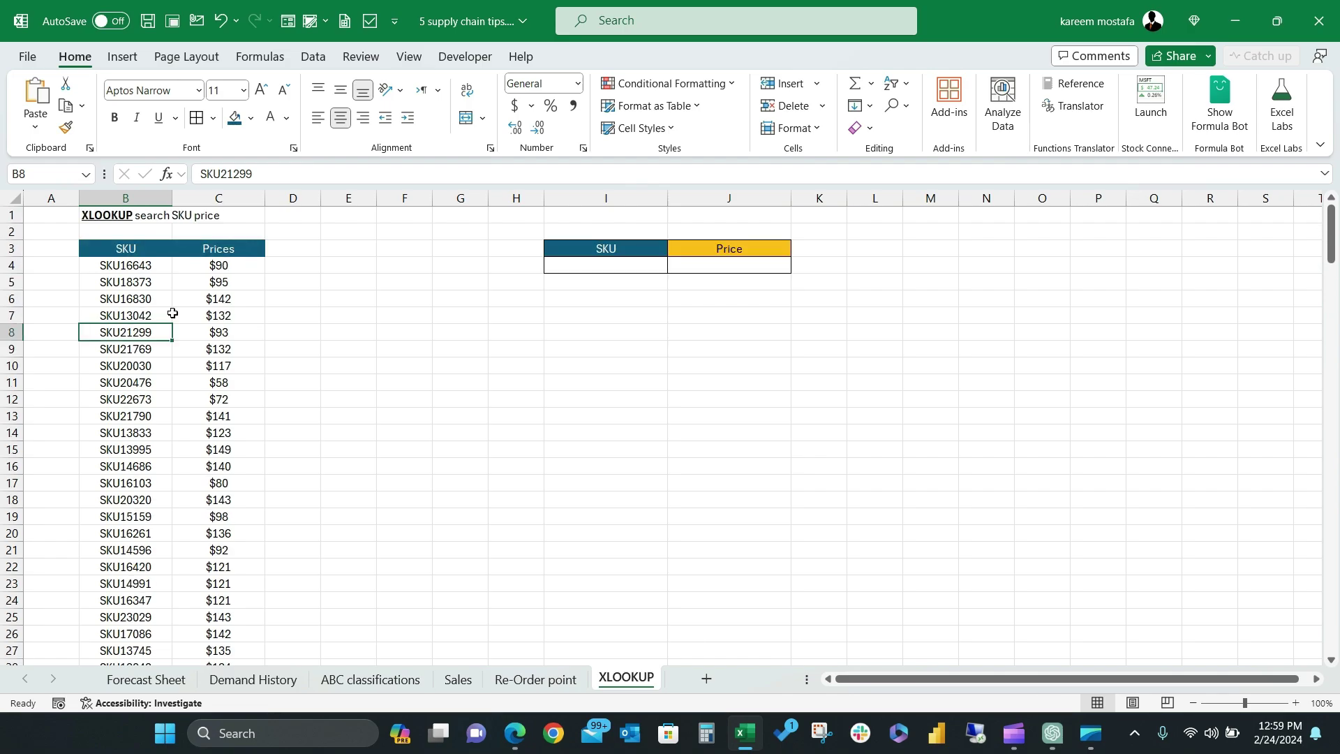
{"action": "left_click", "coordinate": [503, 283]}
{"action": "left_click", "coordinate": [718, 267]}
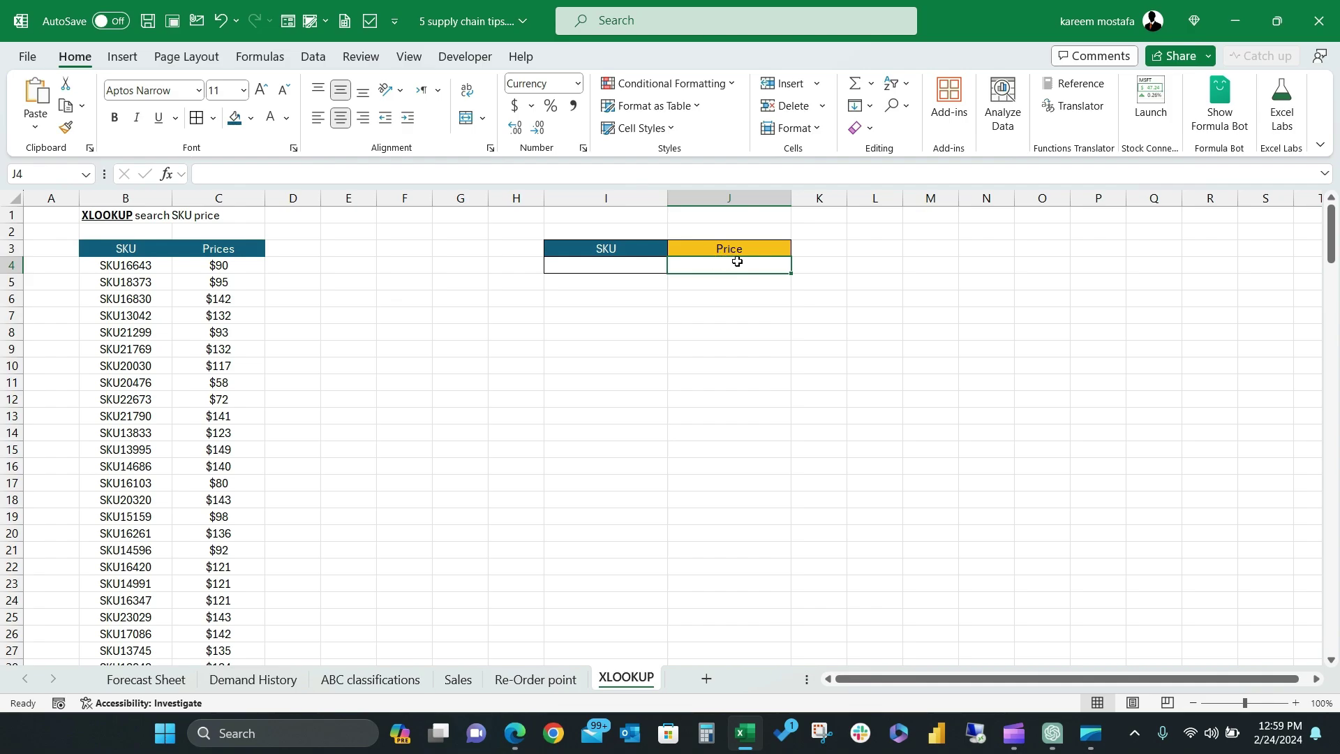
Enter =XLOOKUP(I4,B:B,C:C,"SKU Not Found",0) in J4 for an exact-match price lookup
{"action": "left_click", "coordinate": [608, 265]}
{"action": "left_click", "coordinate": [697, 266]}
{"action": "type", "text": "=xl"}
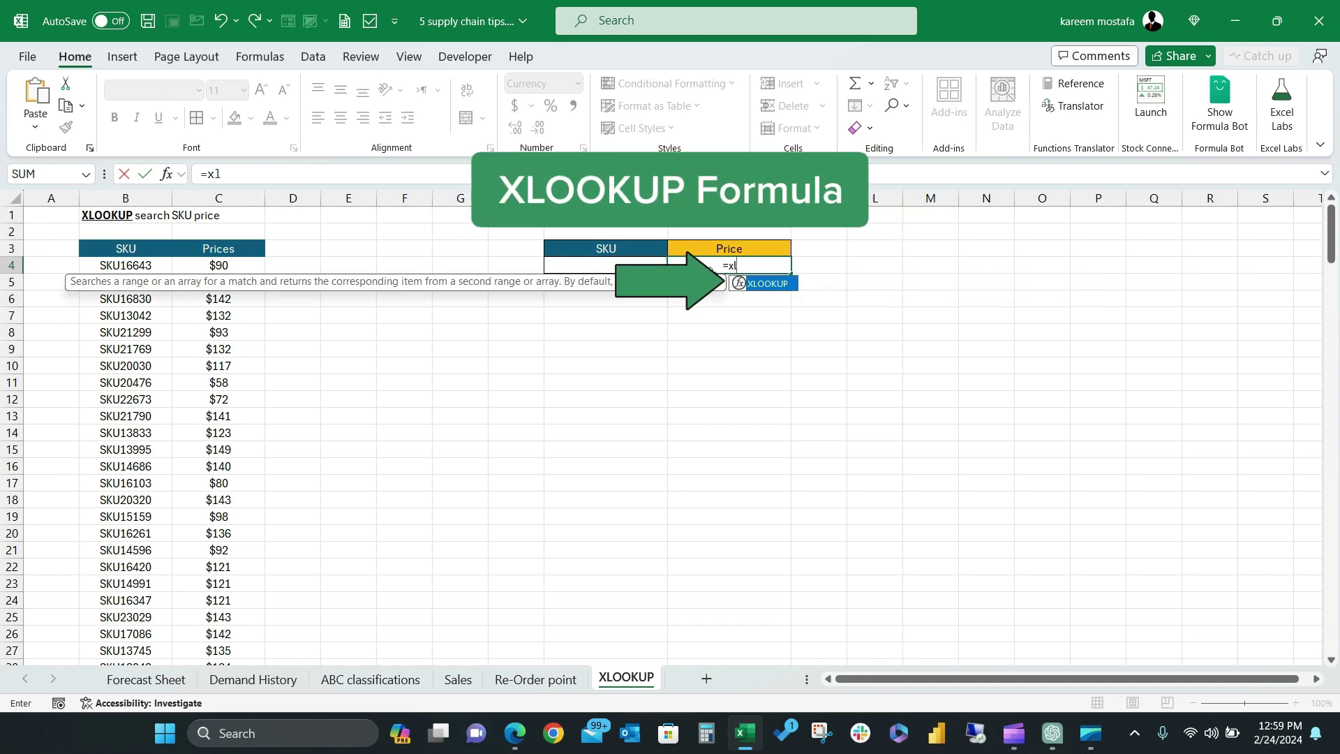
{"action": "double_click", "coordinate": [757, 283]}
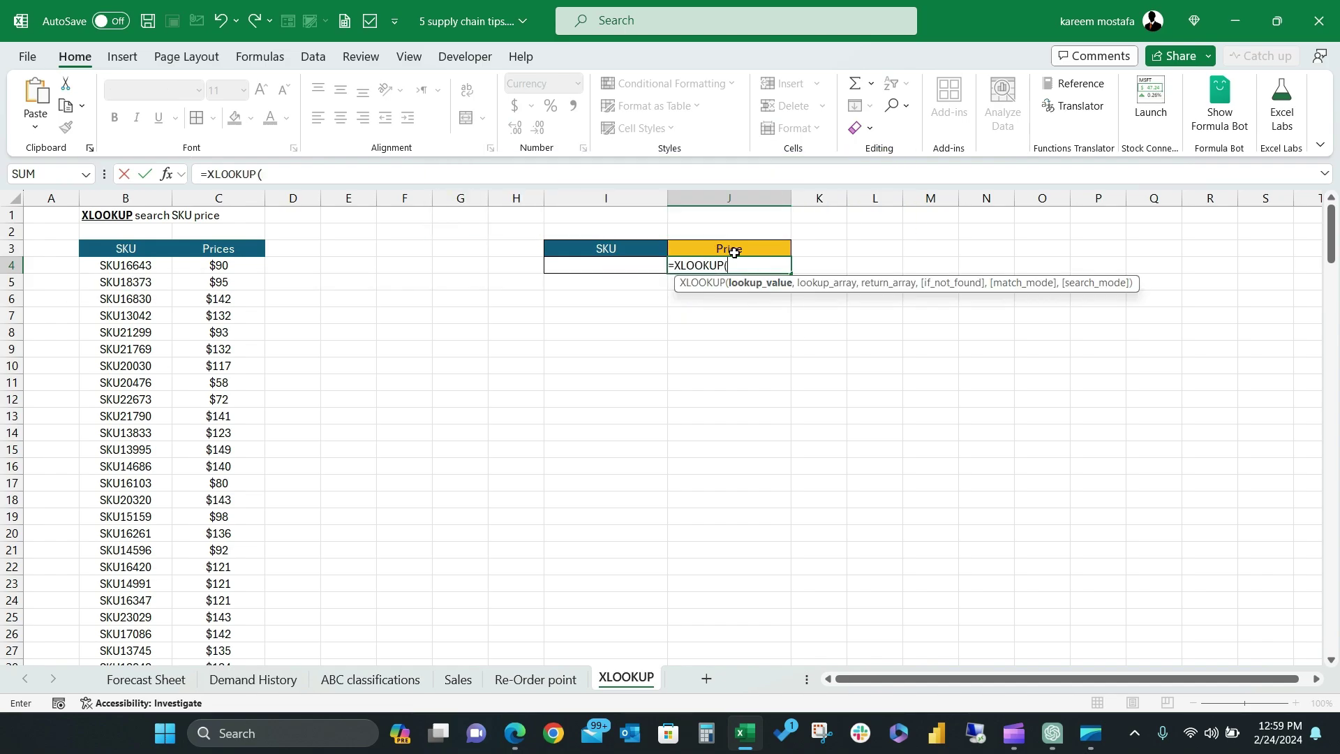
{"action": "left_click", "coordinate": [620, 268]}
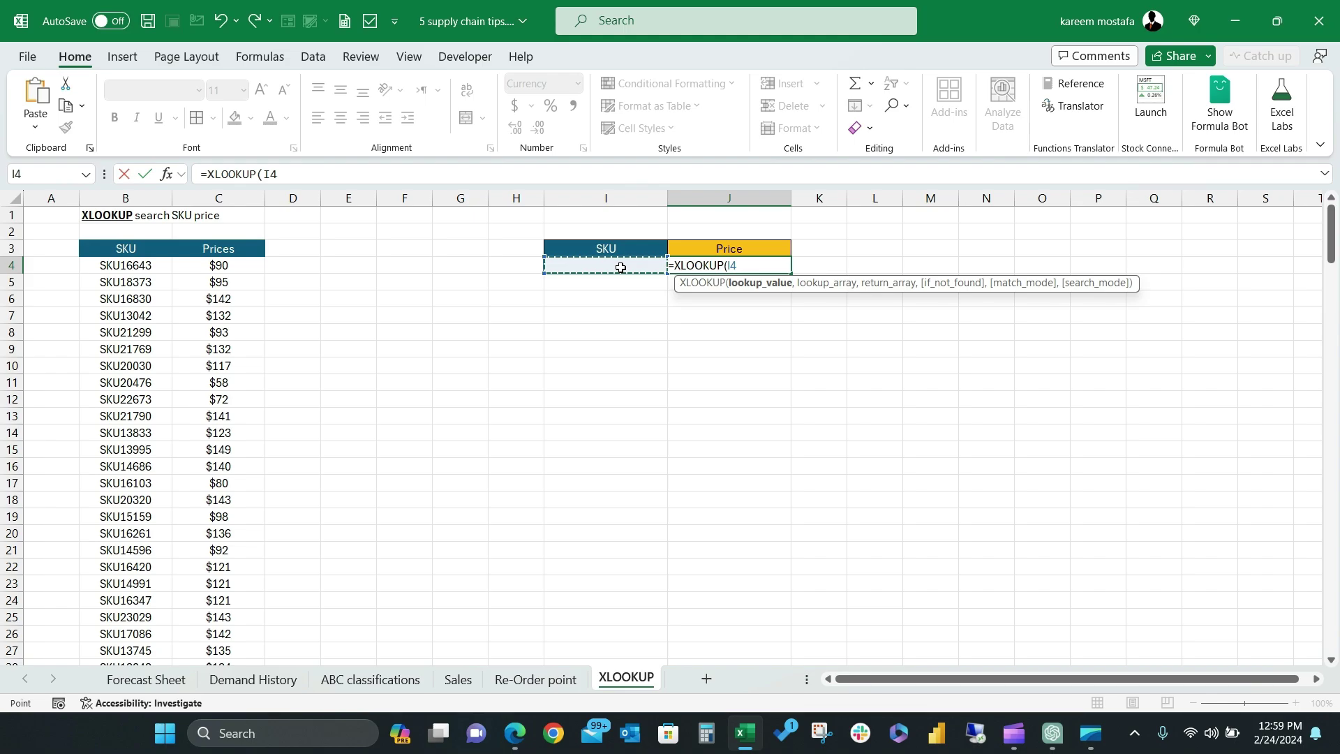
{"action": "type", "text": ","}
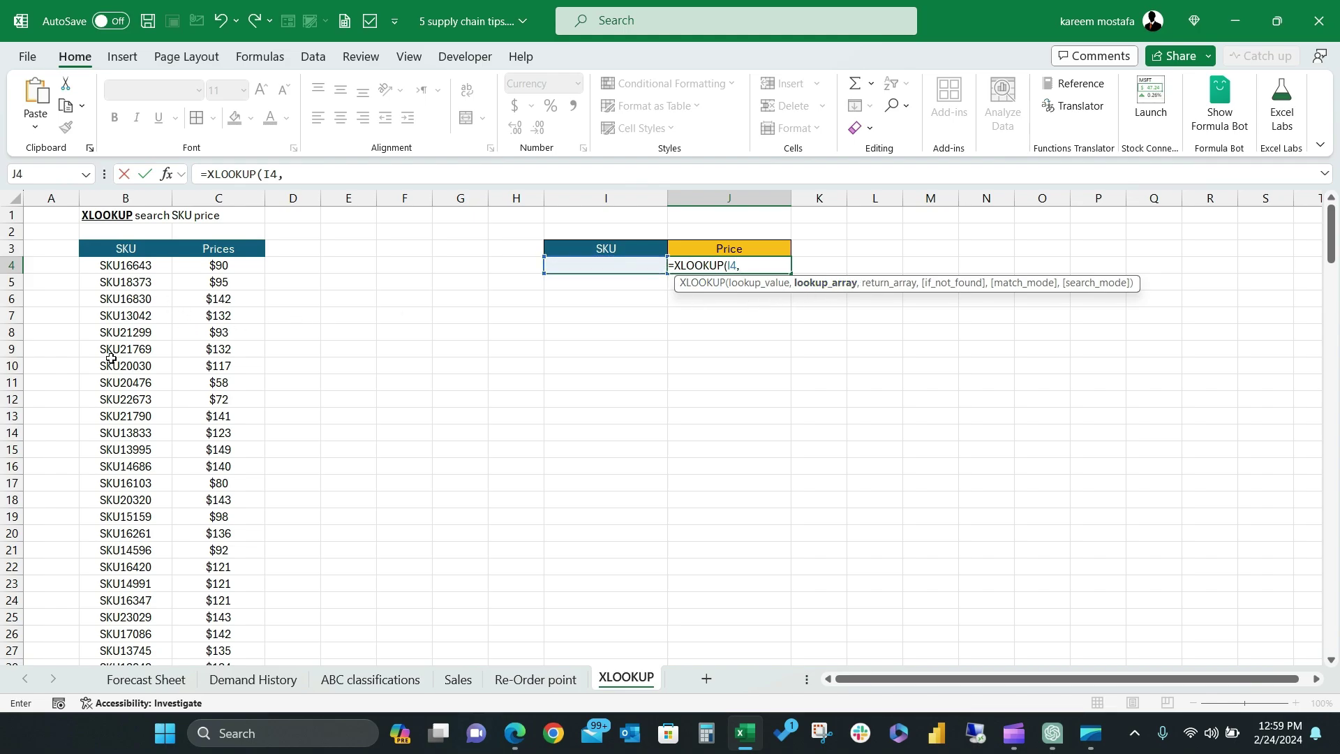
{"action": "left_click", "coordinate": [112, 192]}
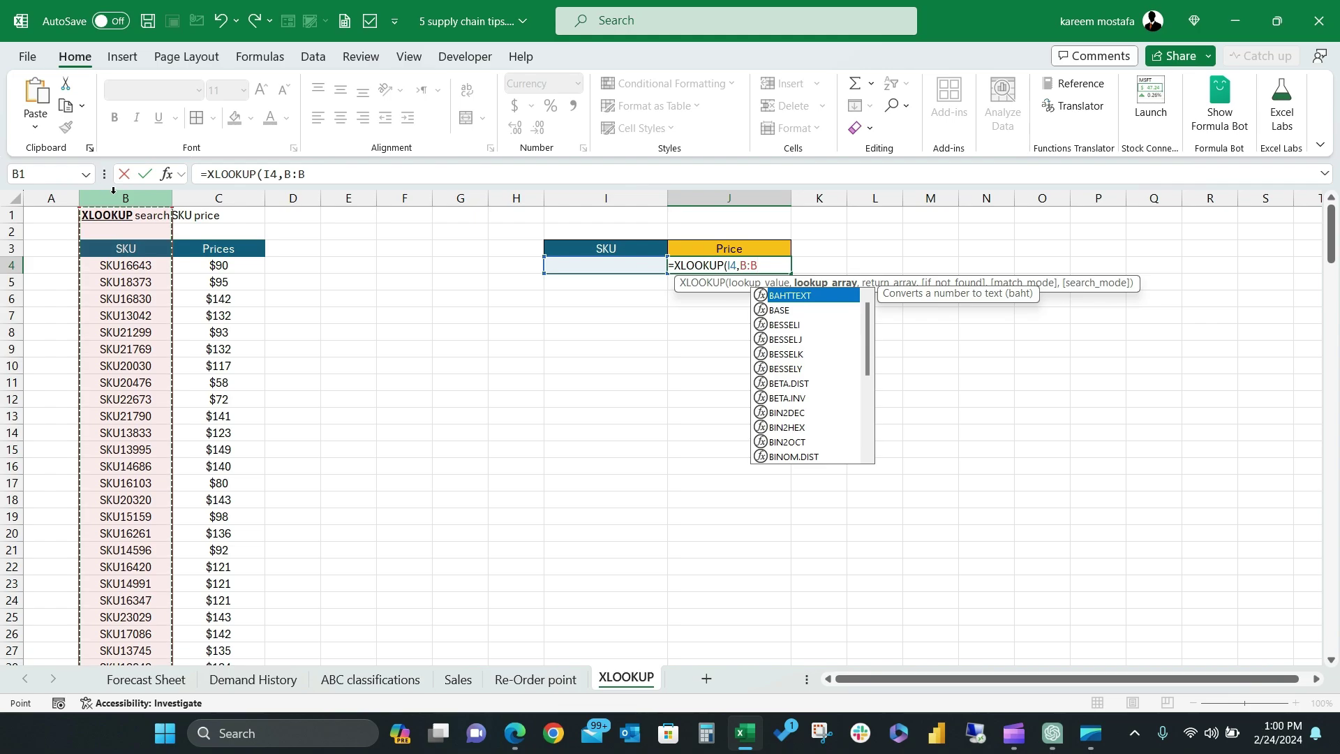
{"action": "type", "text": ","}
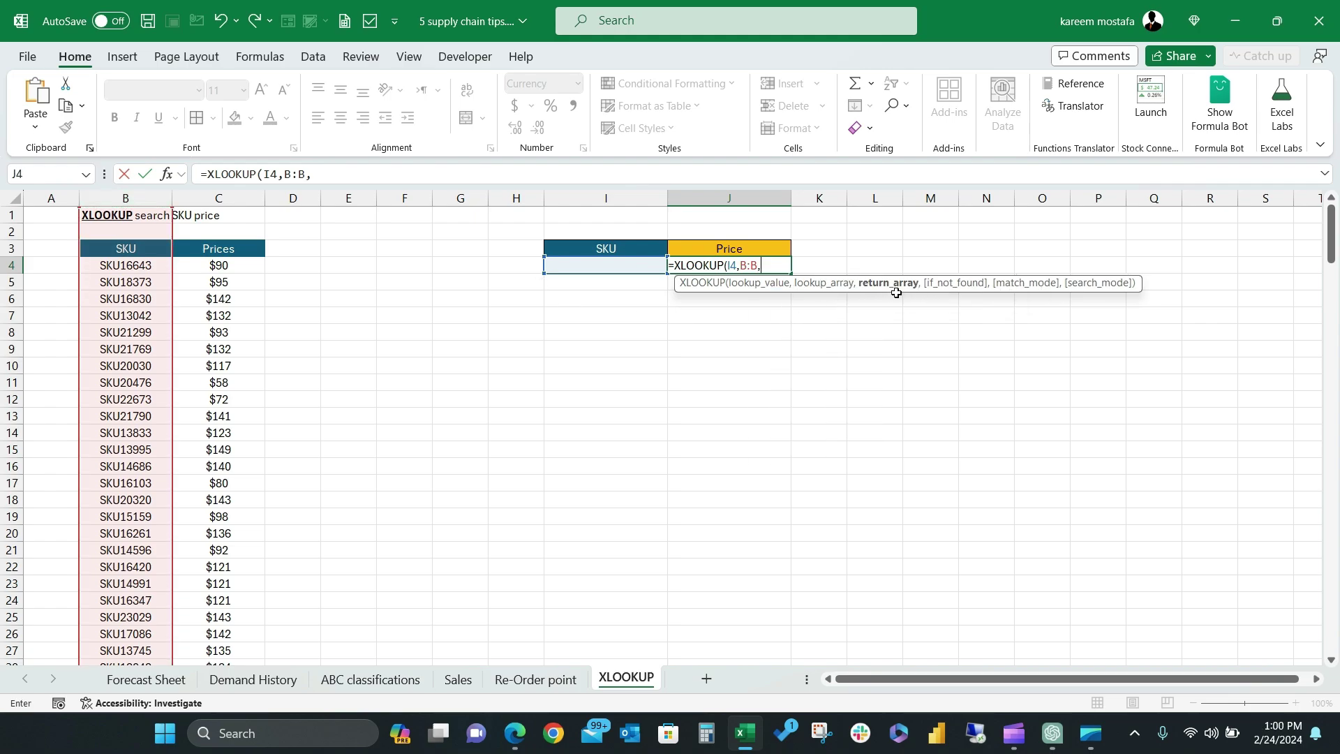
{"action": "left_click", "coordinate": [221, 201]}
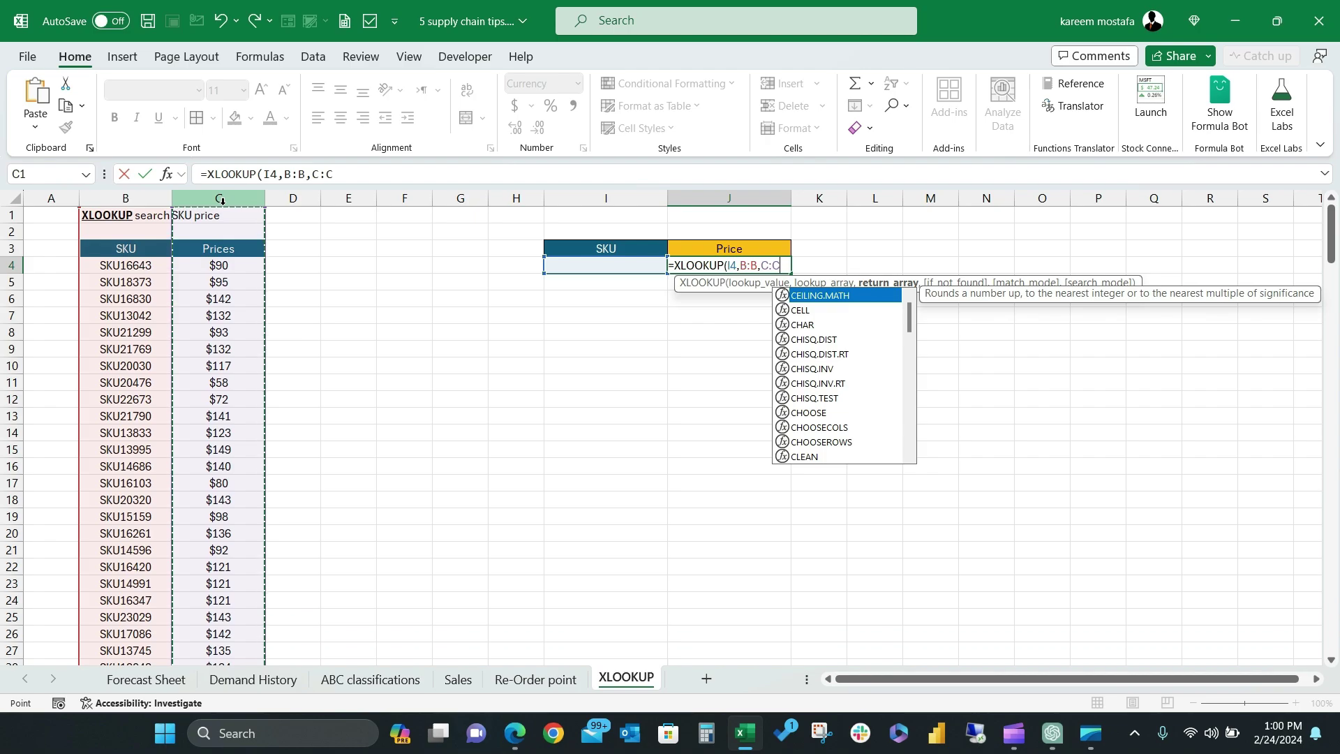
{"action": "type", "text": ","}
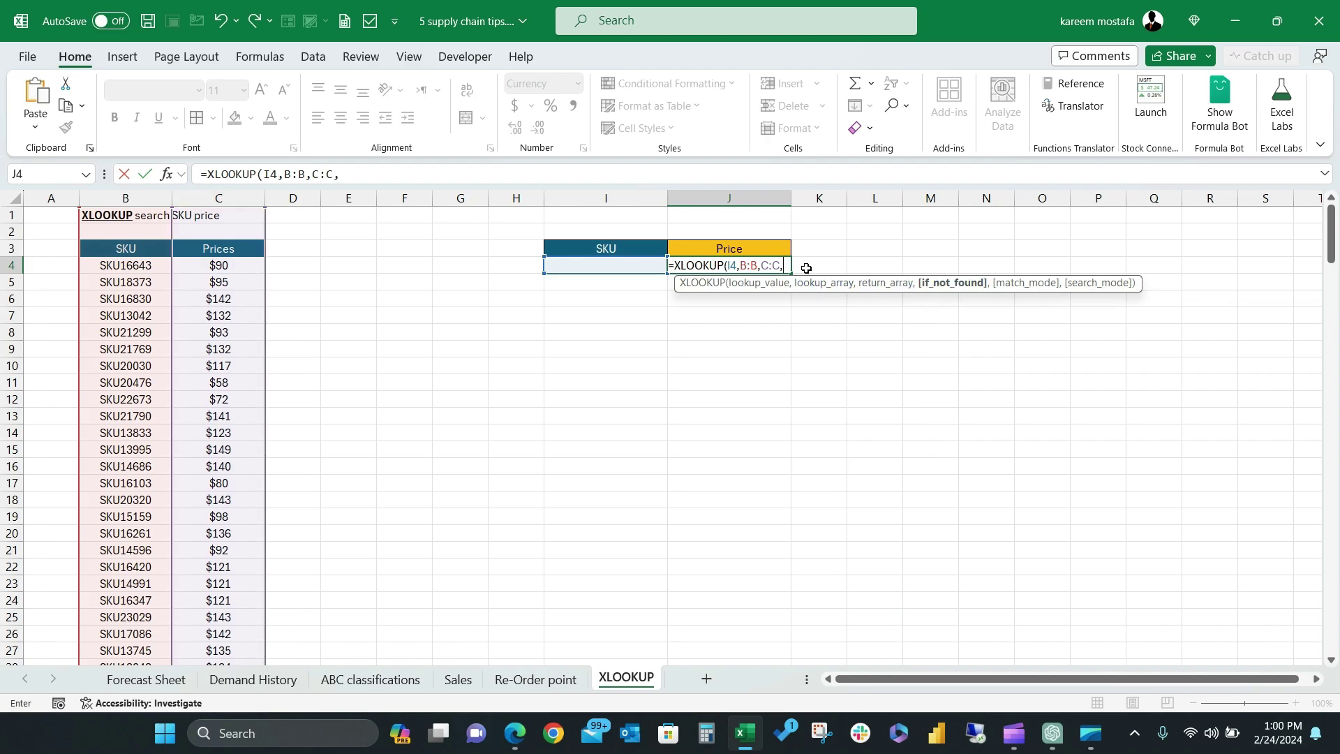
{"action": "type", "text": "\"SK"}
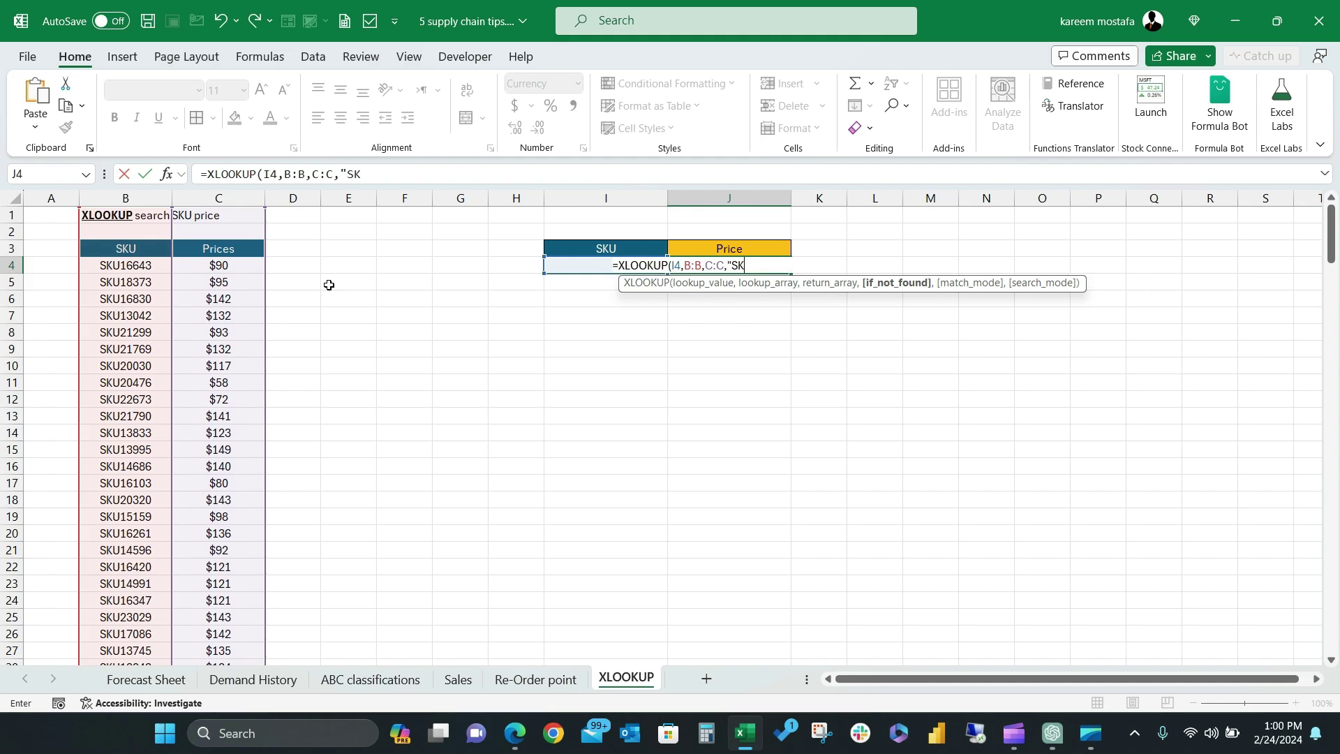
{"action": "type", "text": "U Not Found"}
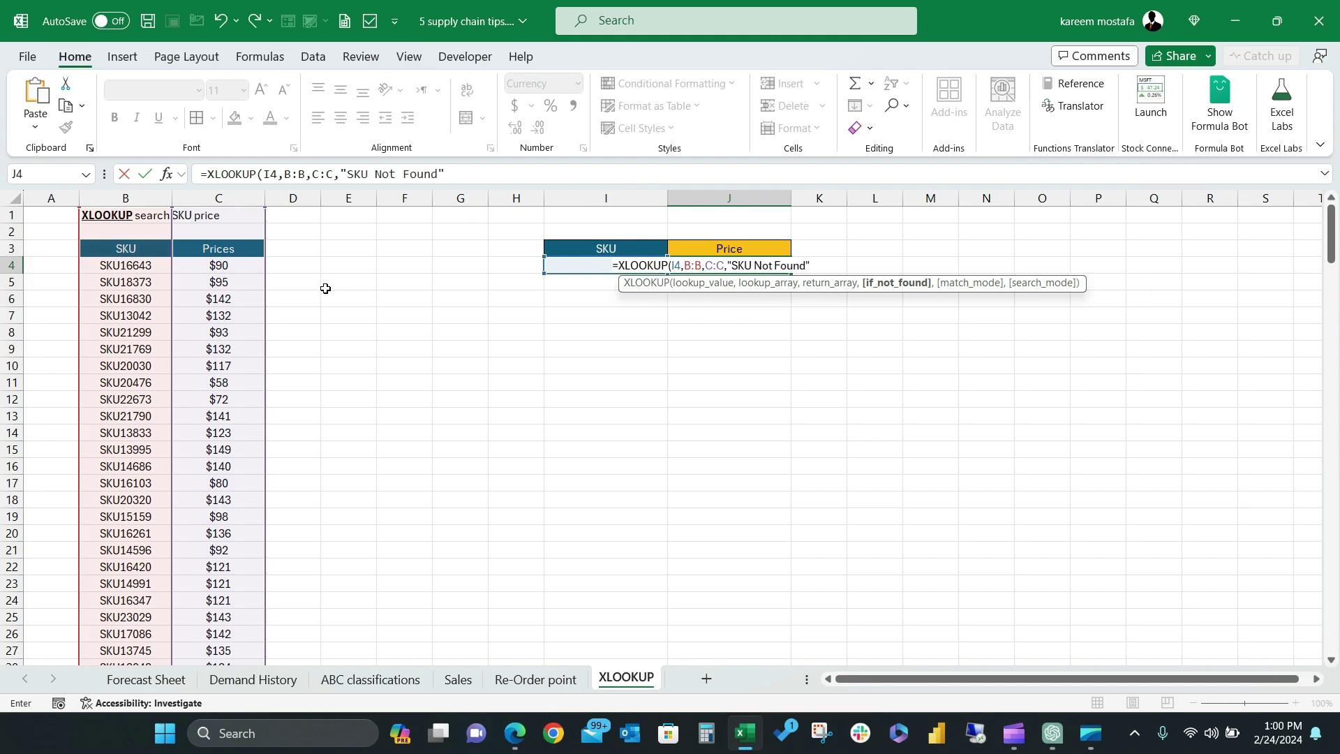
{"action": "type", "text": "\","}
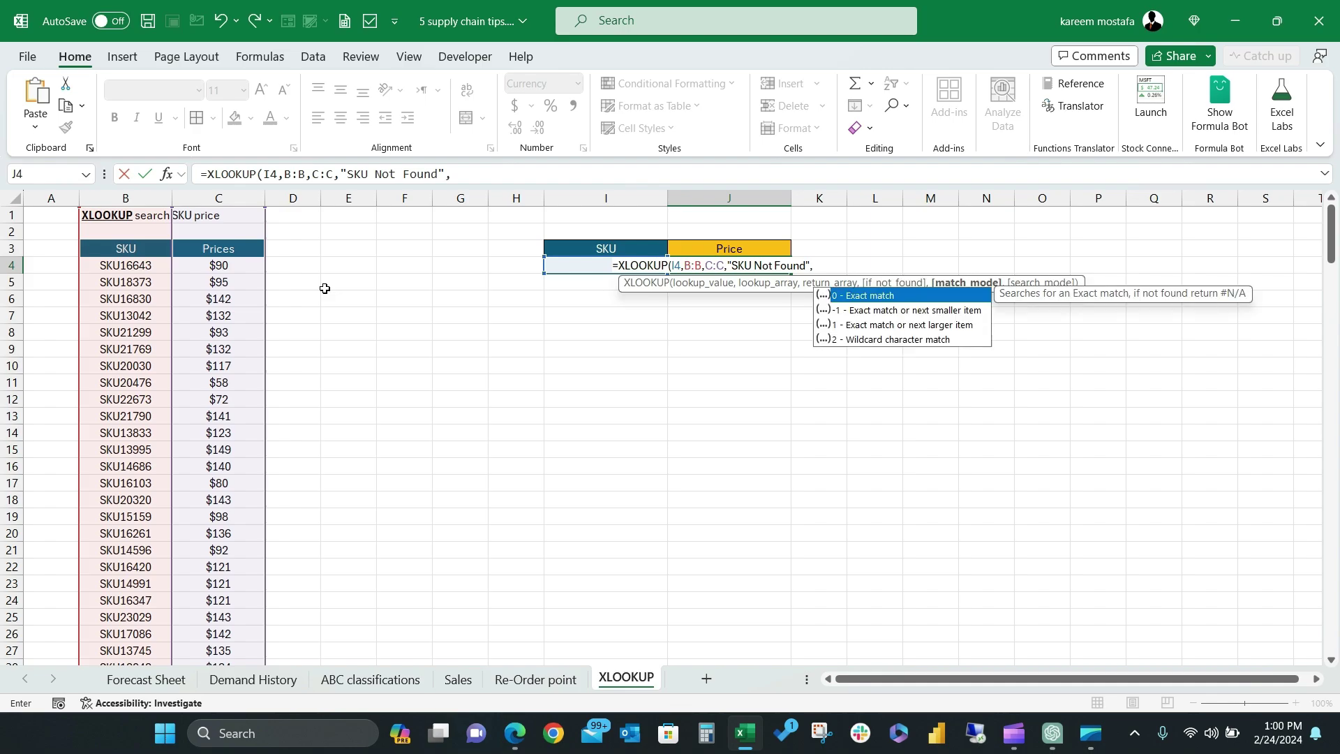
{"action": "double_click", "coordinate": [886, 297]}
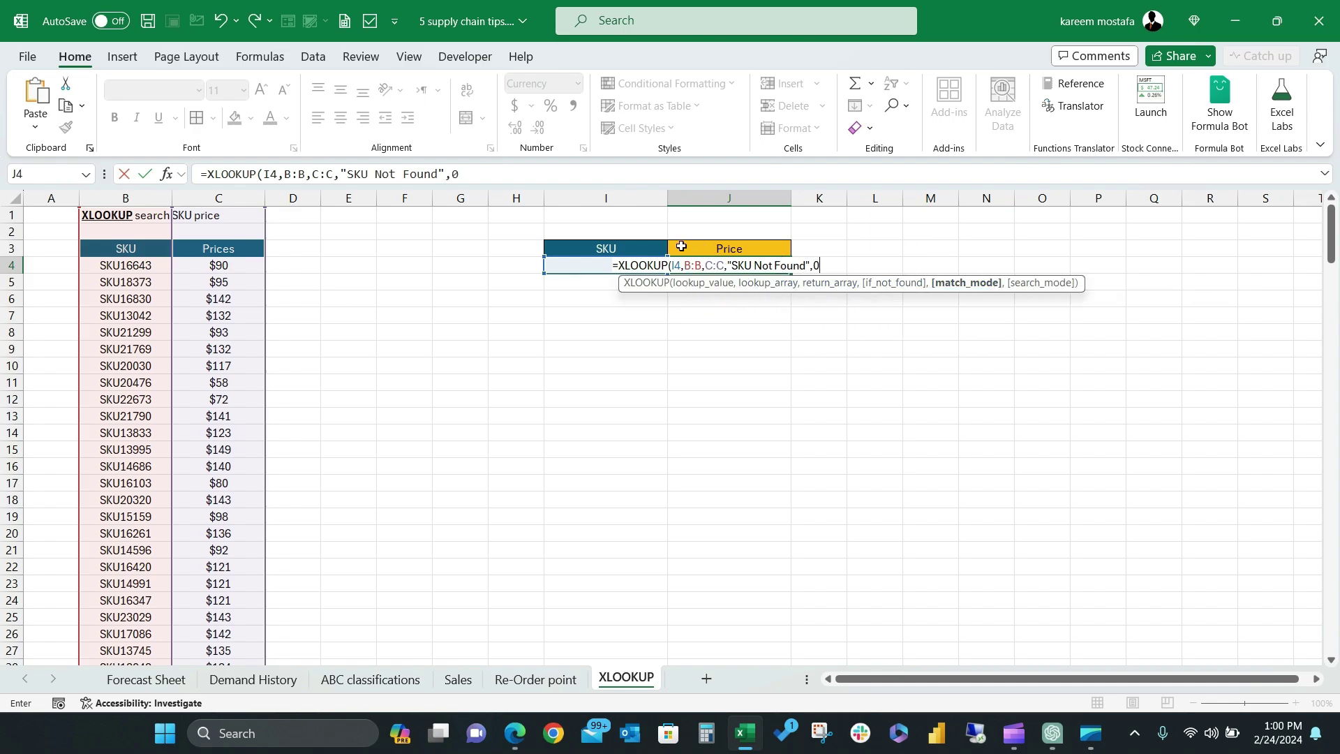
{"action": "type", "text": ")"}
{"action": "key", "text": "Return"}
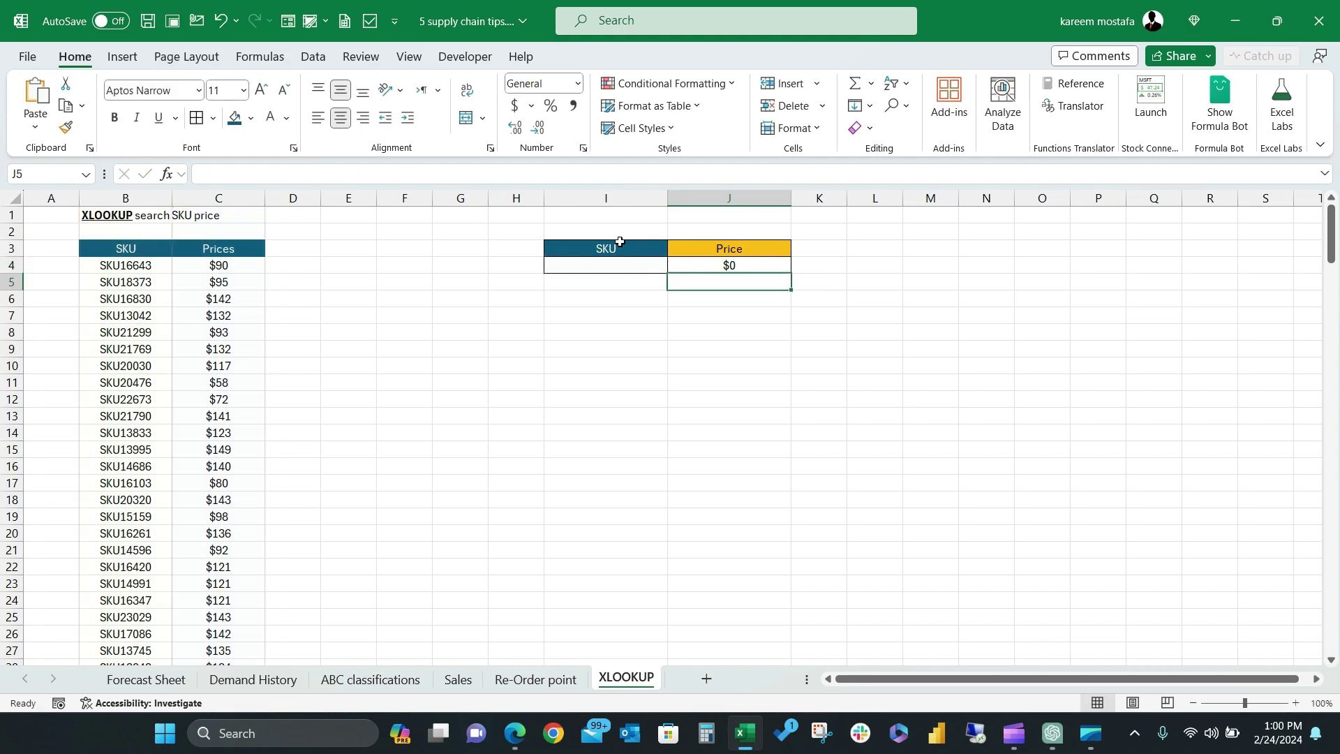
Test the lookup with SKU13833 and with sku11425, which is missing from the list
{"action": "left_click", "coordinate": [625, 264]}
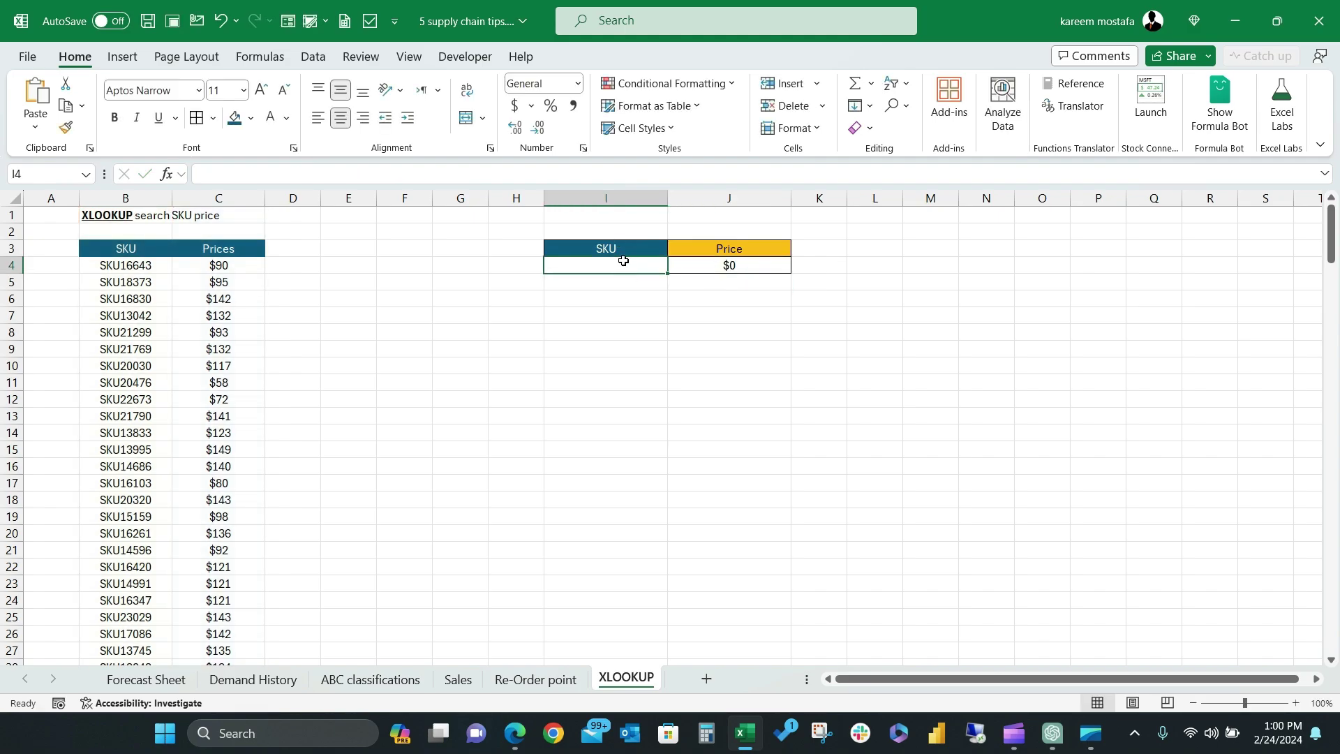
{"action": "type", "text": "SKU"}
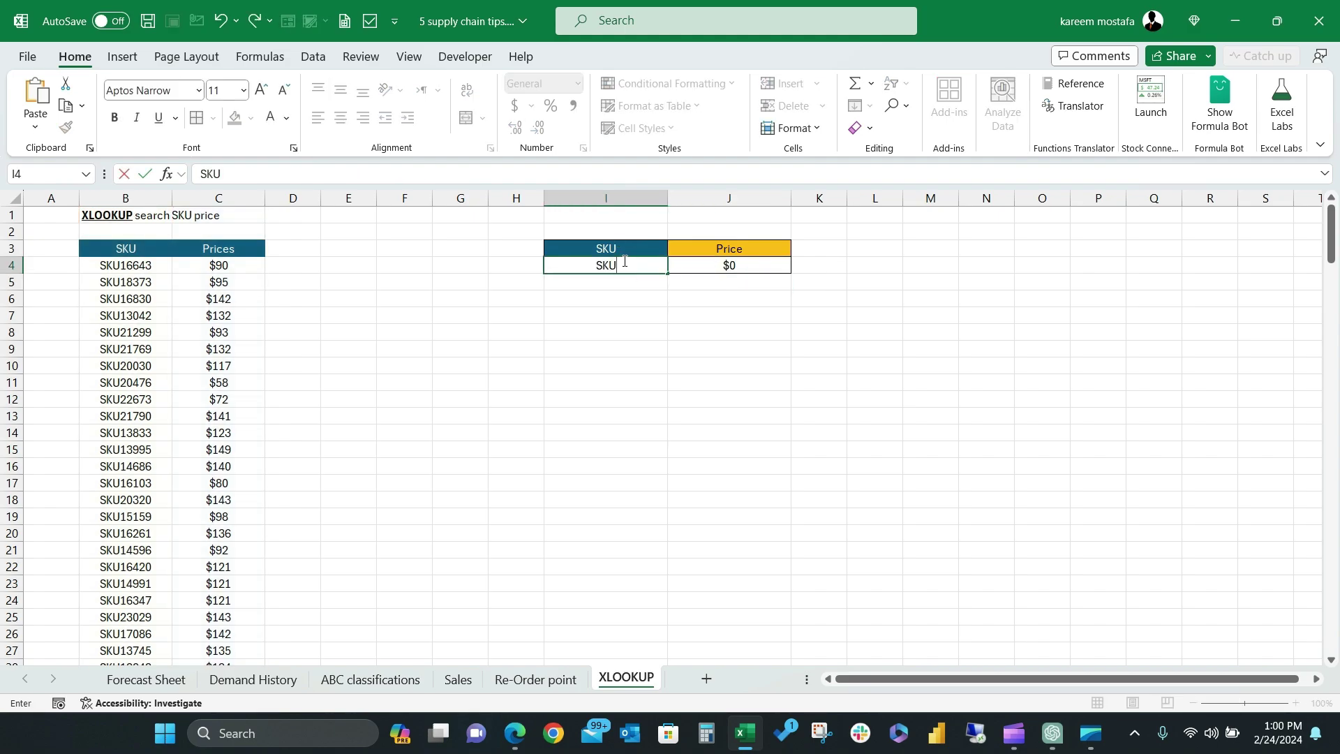
{"action": "type", "text": "13833"}
{"action": "key", "text": "Return"}
{"action": "left_click", "coordinate": [616, 269]}
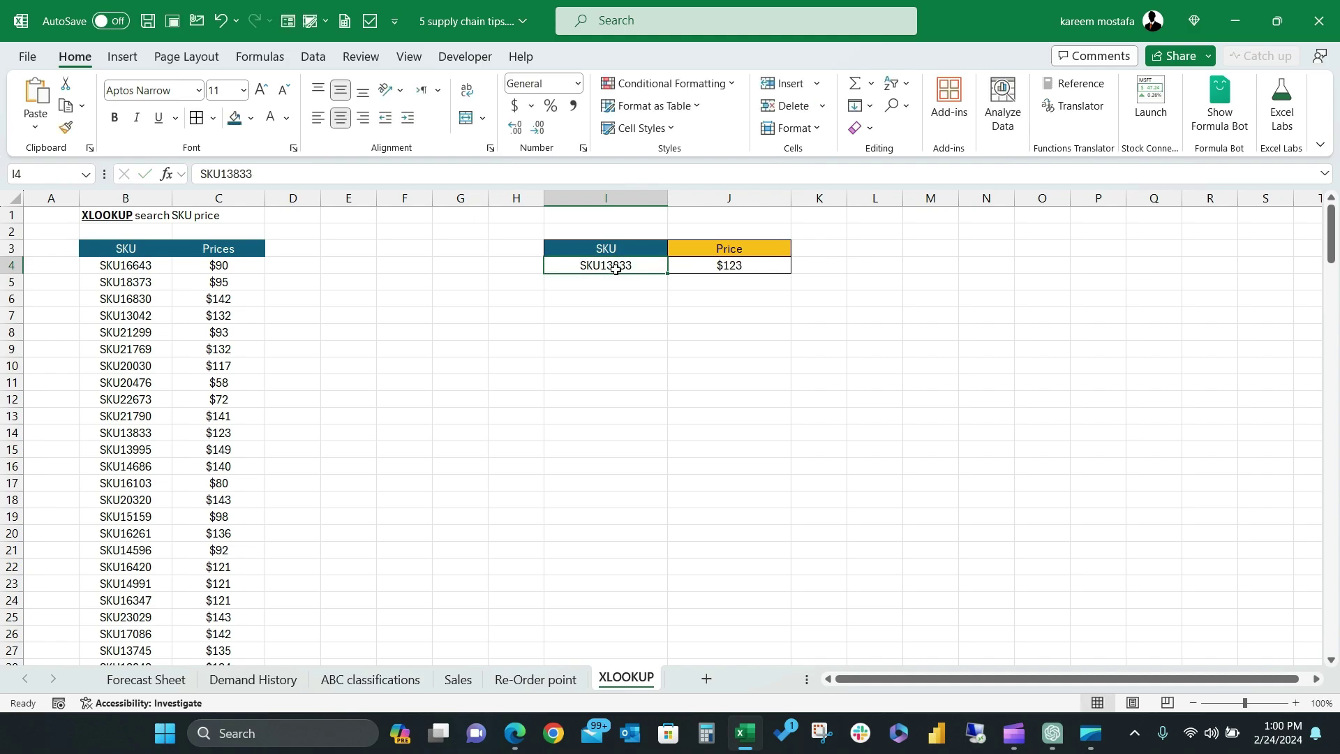
{"action": "type", "text": "sku1"}
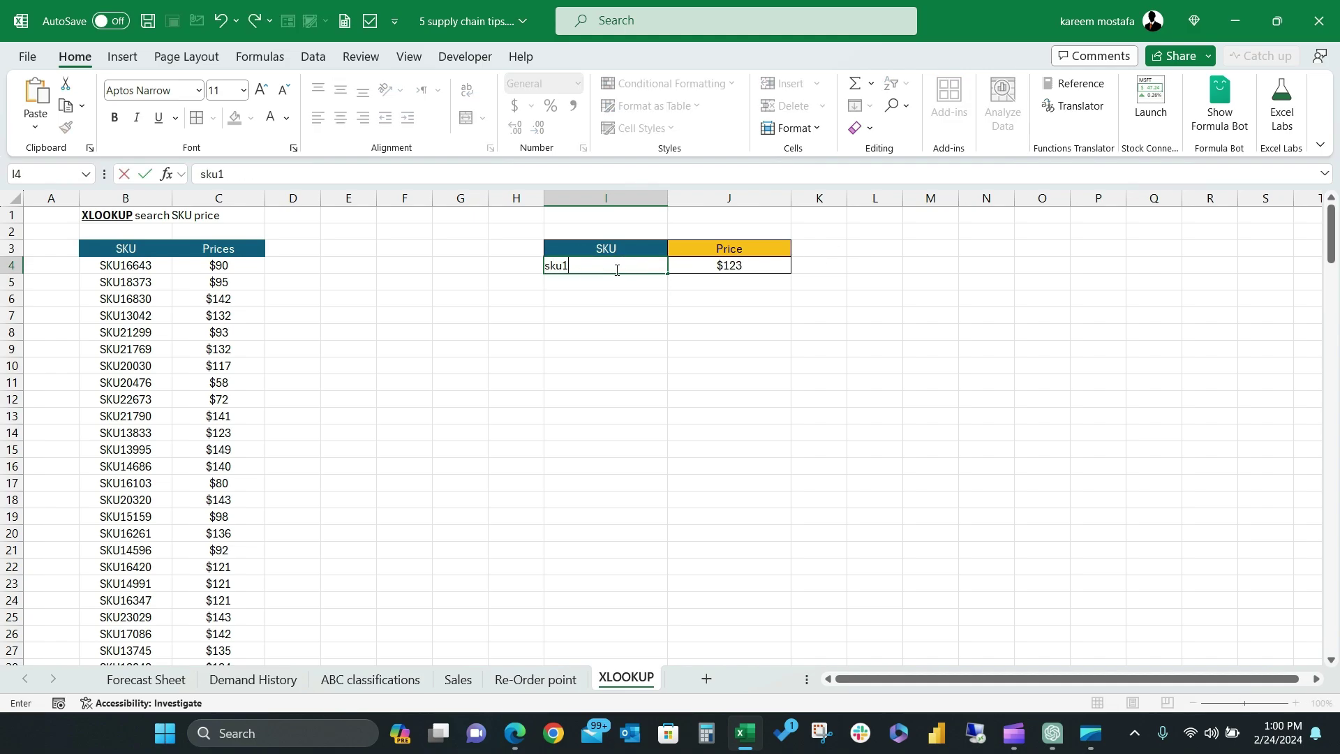
{"action": "type", "text": "1425"}
{"action": "key", "text": "Return"}
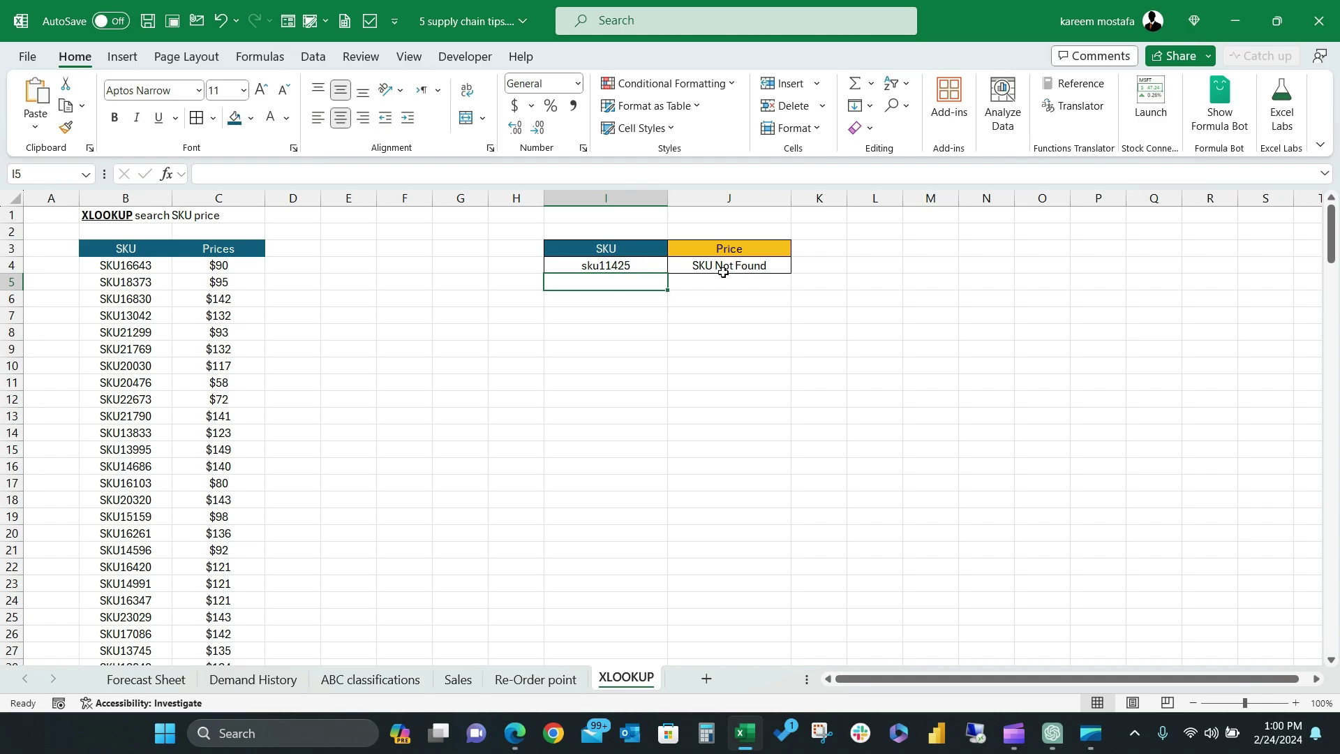
Look up SKU20320 to get $143, then clear cell I4
{"action": "left_click", "coordinate": [608, 266]}
{"action": "key", "text": "Caps_Lock"}
{"action": "type", "text": "SKU20320"}
{"action": "key", "text": "Return"}
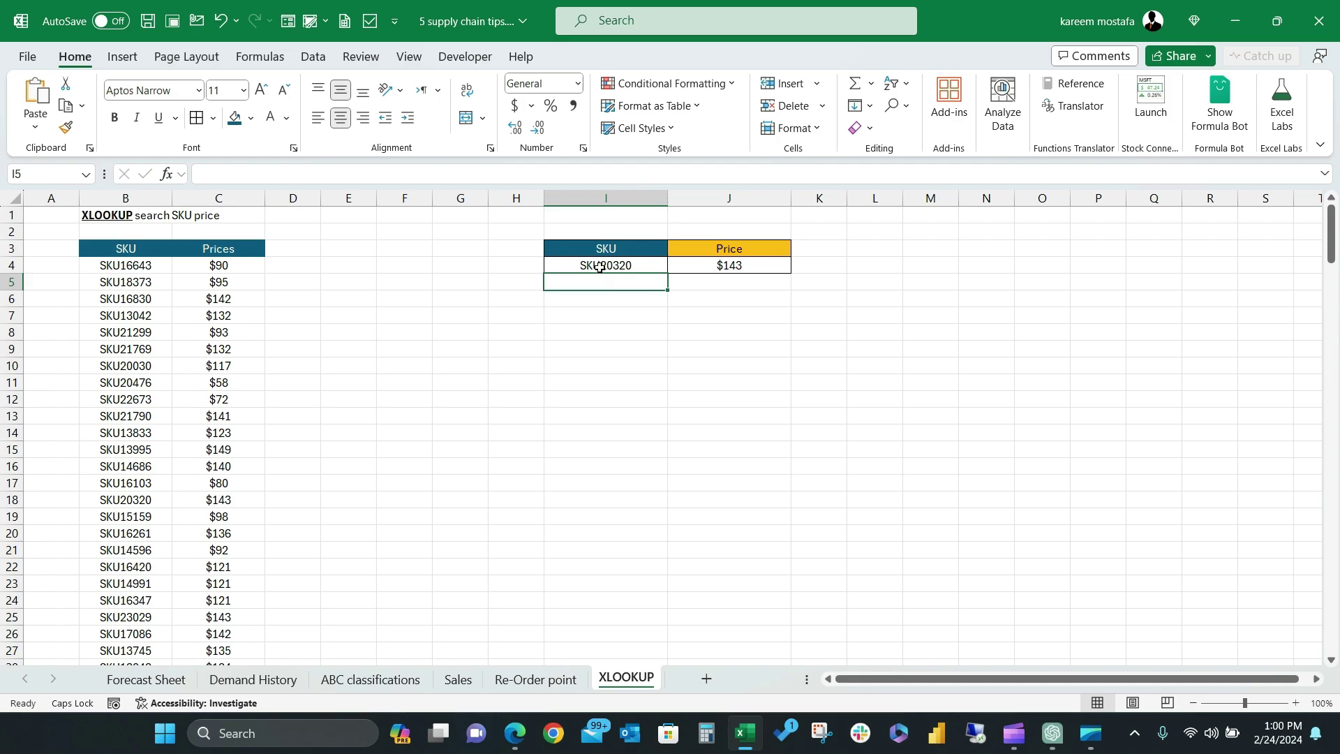
{"action": "left_click", "coordinate": [599, 267]}
{"action": "key", "text": "Delete"}
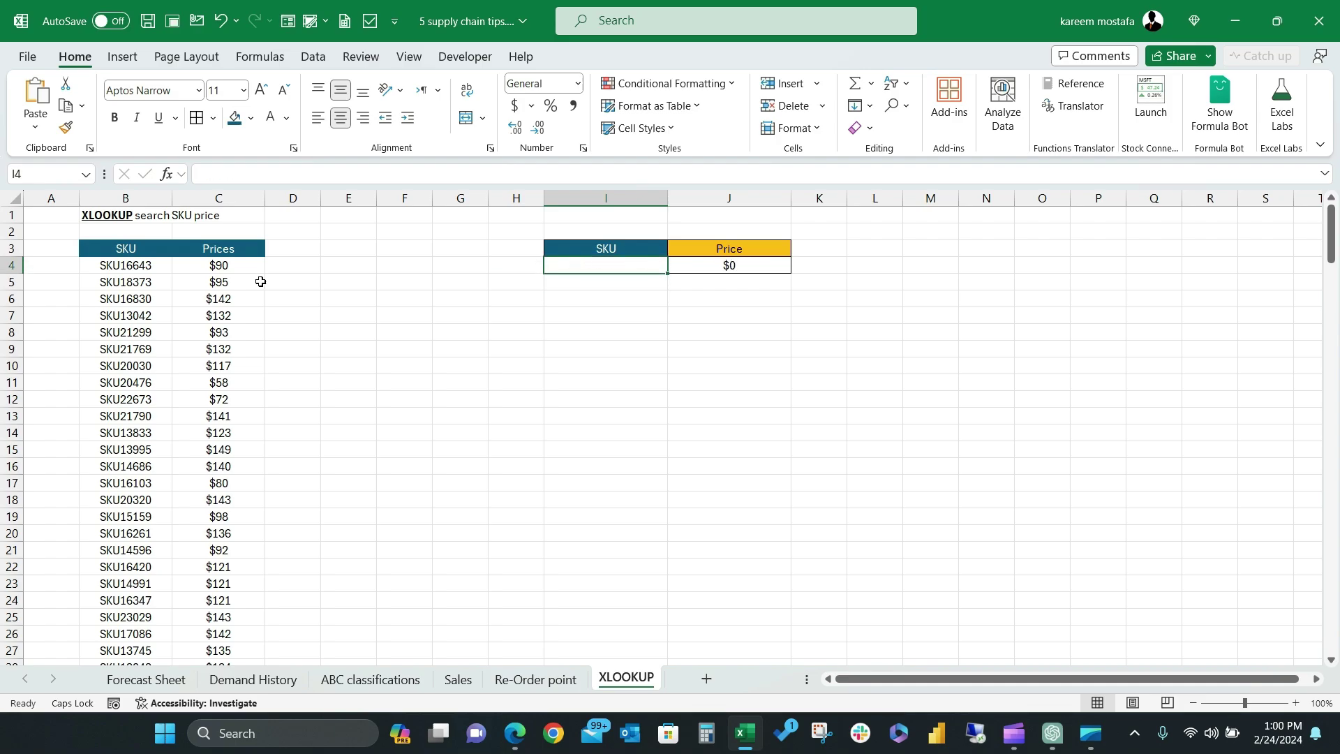
Add a List data validation to I4 with source =$B$4:$B$200
{"action": "left_click", "coordinate": [312, 56]}
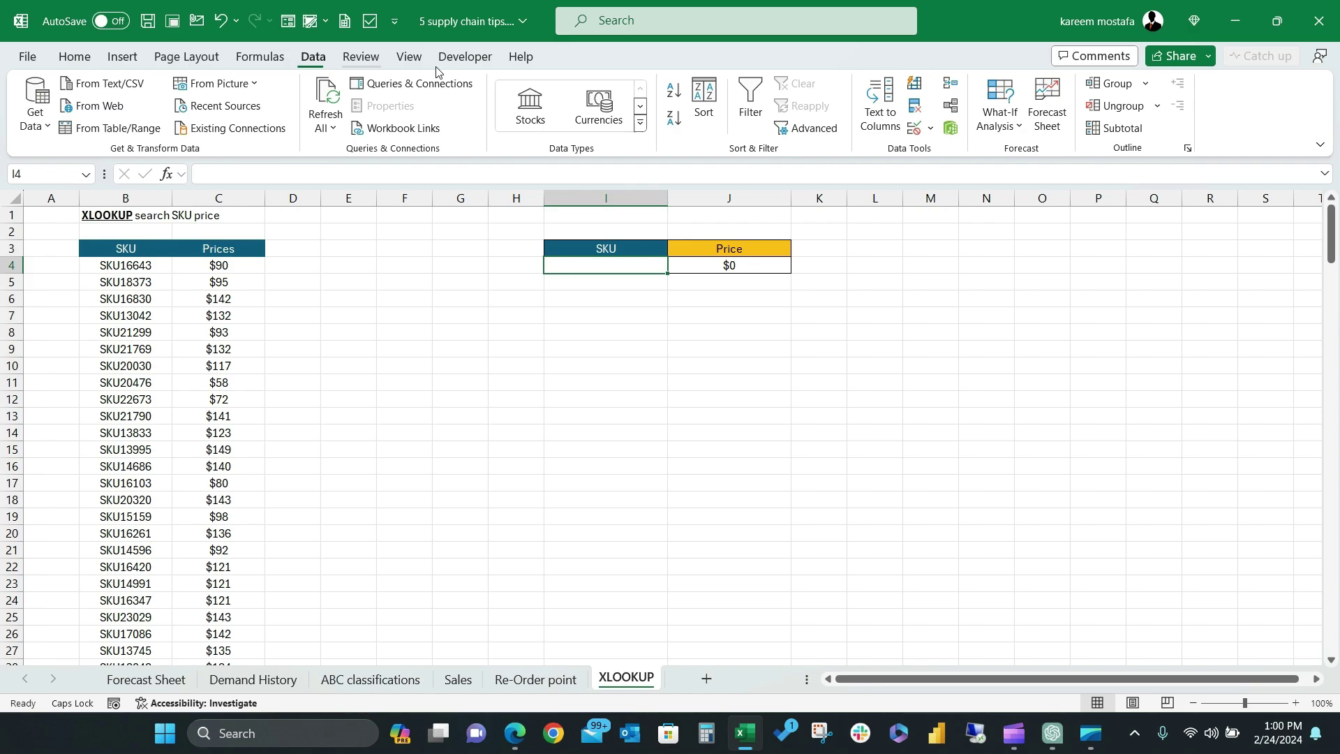
{"action": "left_click", "coordinate": [914, 128]}
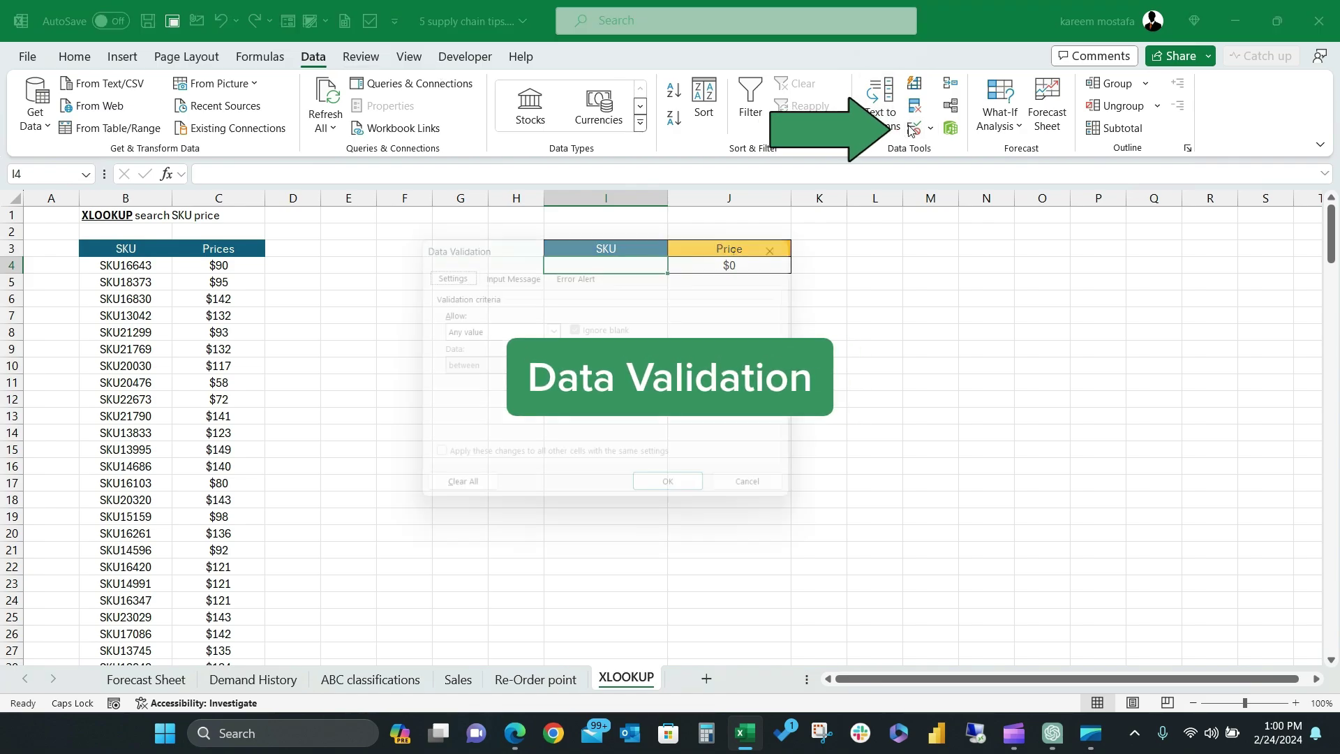
{"action": "left_click", "coordinate": [525, 330]}
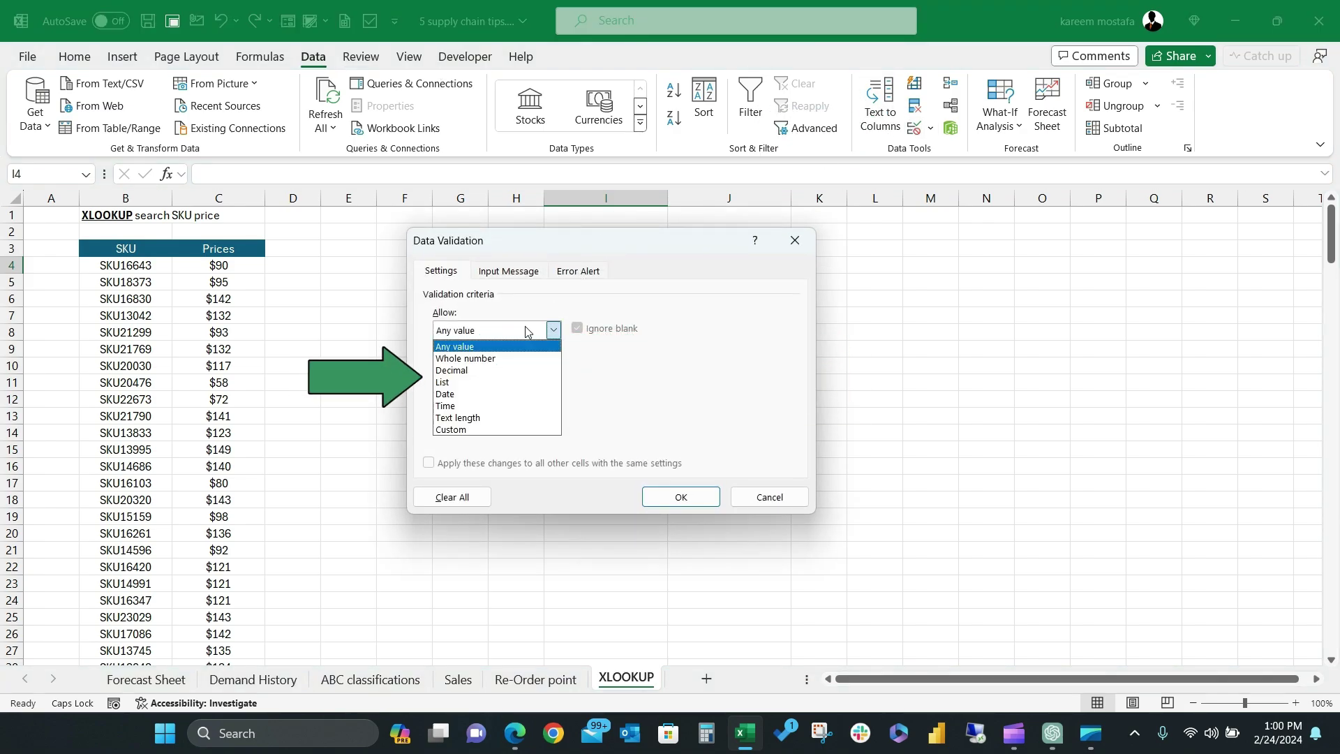
{"action": "left_click", "coordinate": [452, 383]}
{"action": "left_click", "coordinate": [454, 403]}
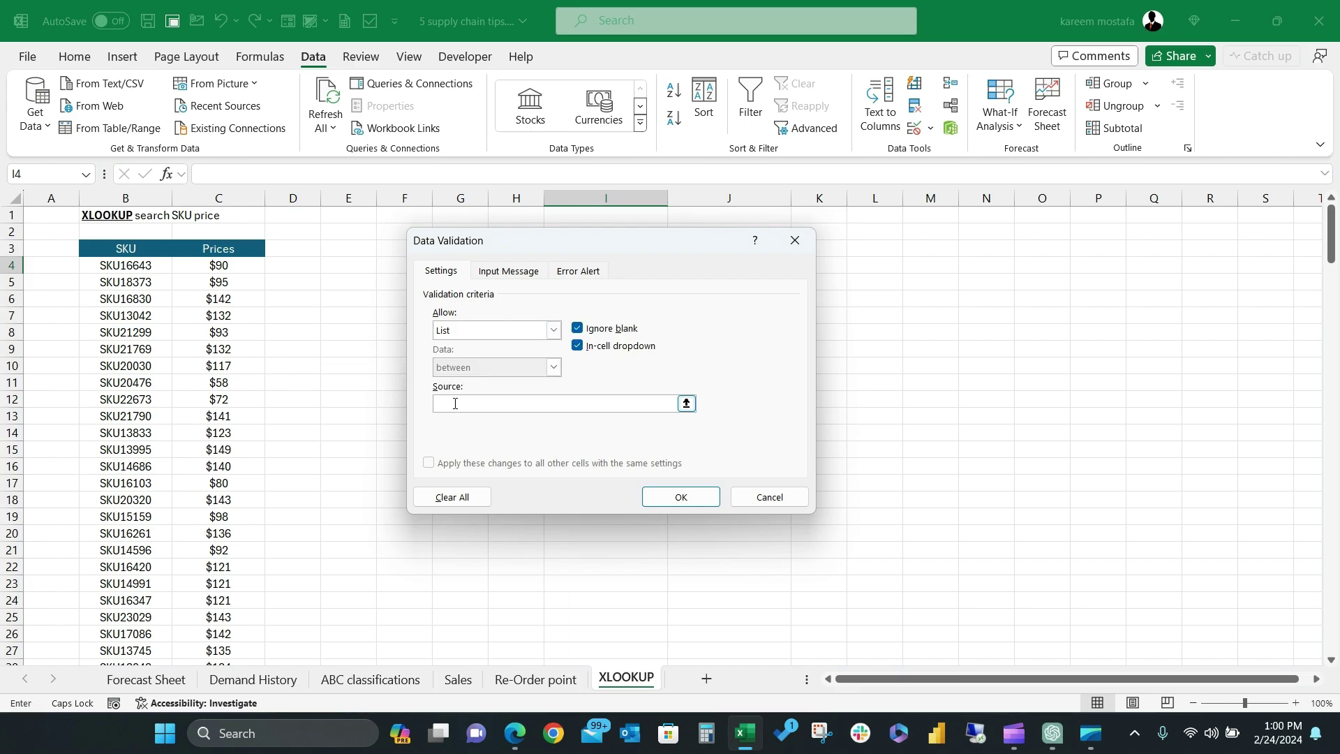
{"action": "left_click", "coordinate": [112, 265]}
{"action": "key", "text": "ctrl+shift+Down"}
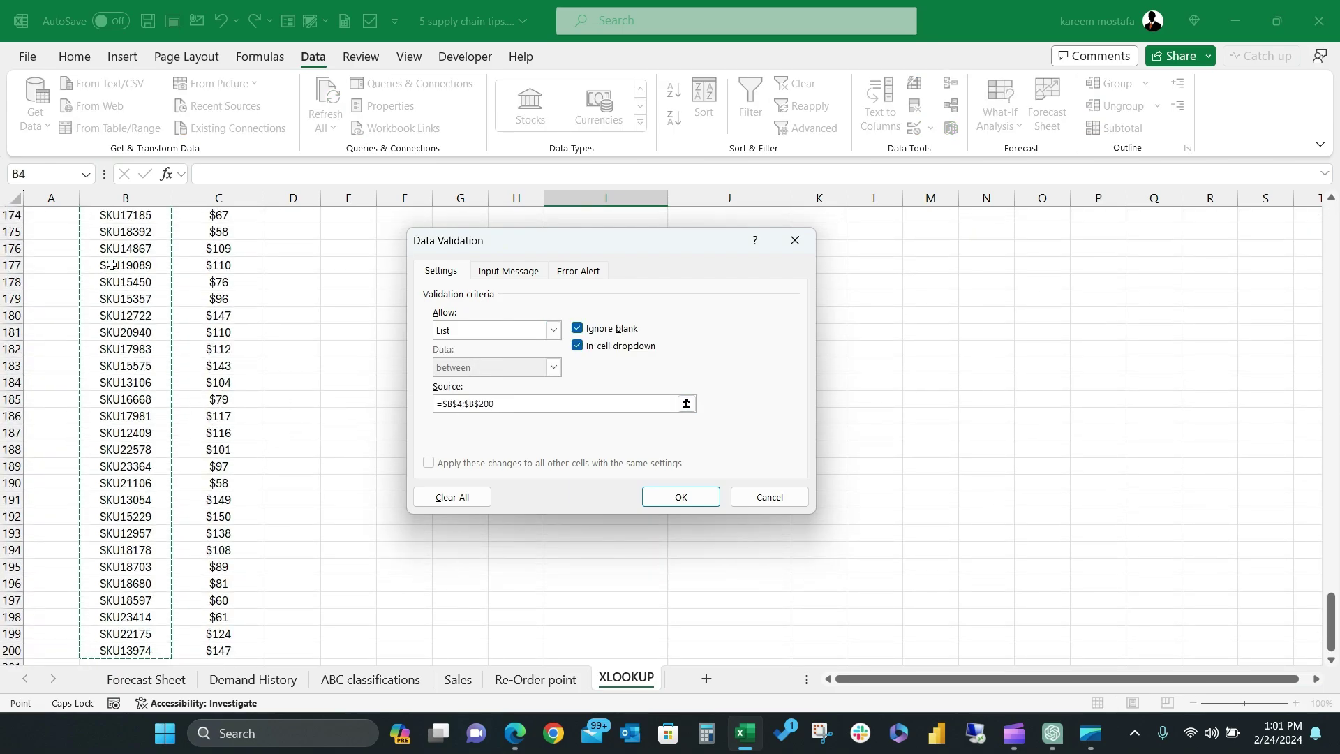
{"action": "scroll", "coordinate": [112, 269], "scroll_direction": "up", "scroll_amount": 20}
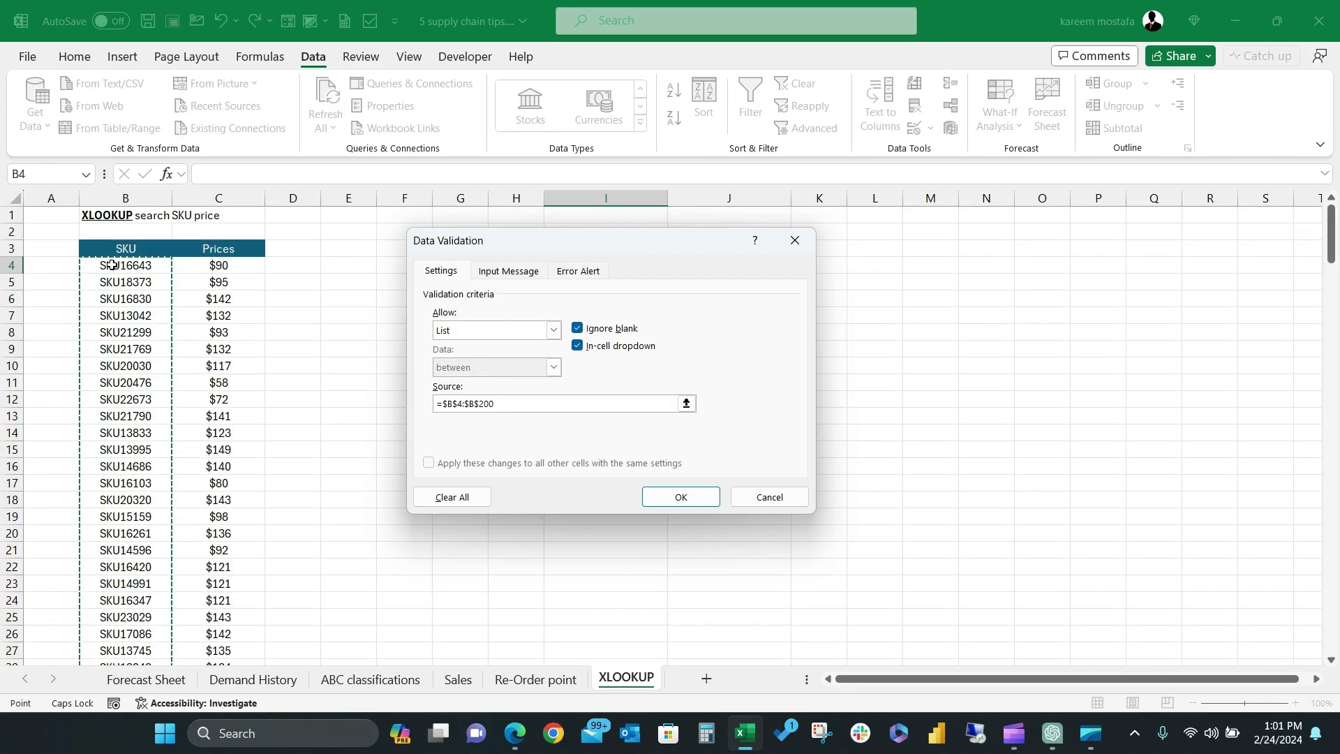
{"action": "left_click", "coordinate": [681, 496]}
Pick SKU13042, SKU21790, then SKU17364 from I4's dropdown, showing $106
{"action": "left_click", "coordinate": [675, 265]}
{"action": "left_click", "coordinate": [593, 326]}
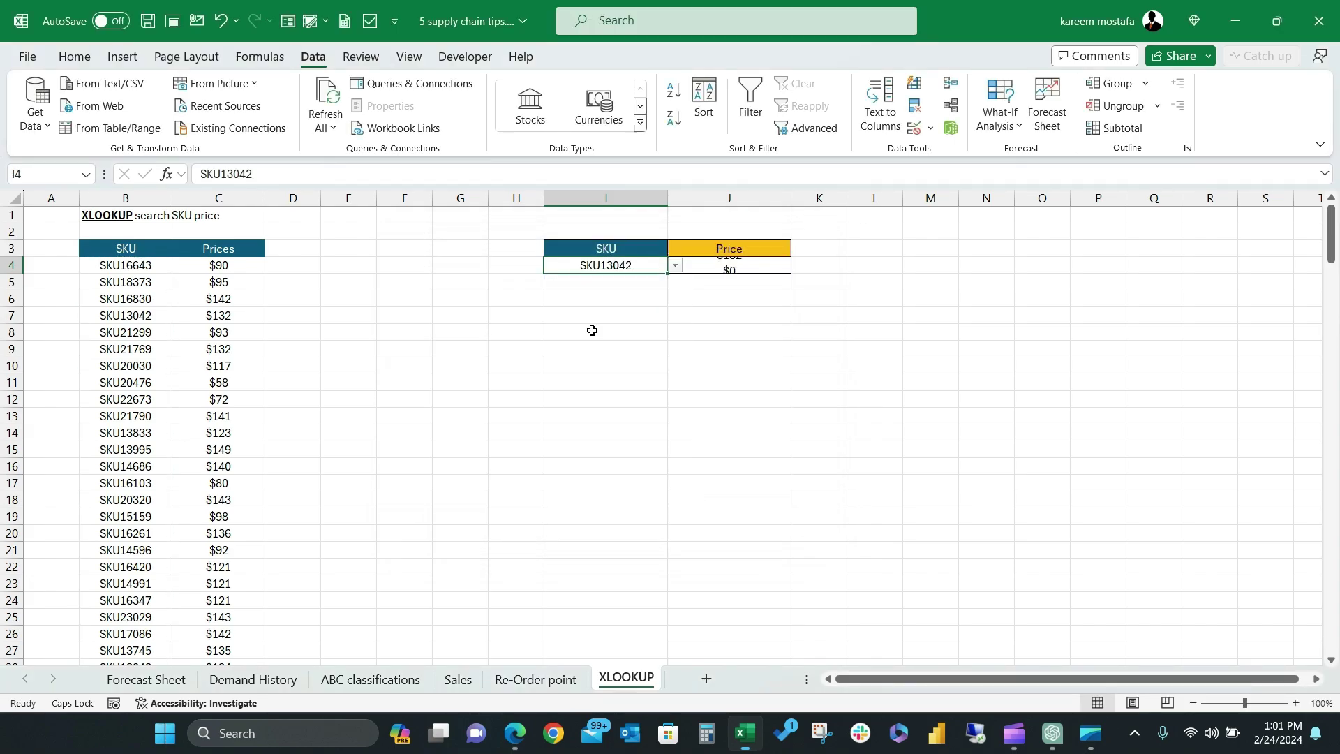
{"action": "left_click", "coordinate": [675, 266]}
{"action": "left_click", "coordinate": [652, 414]}
{"action": "left_click", "coordinate": [675, 266]}
{"action": "left_click", "coordinate": [632, 410]}
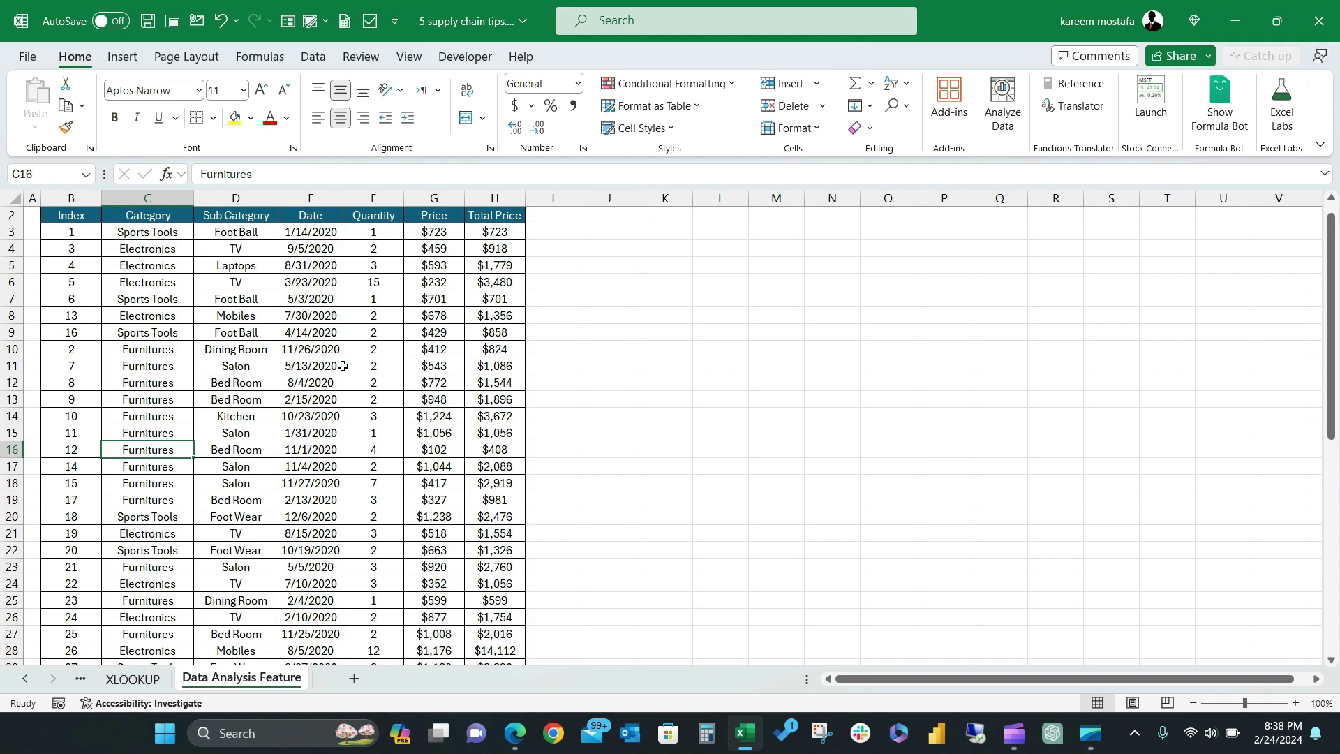
Check the Price values in G11 and G8, then select a cell inside the sales table
{"action": "left_click", "coordinate": [450, 368]}
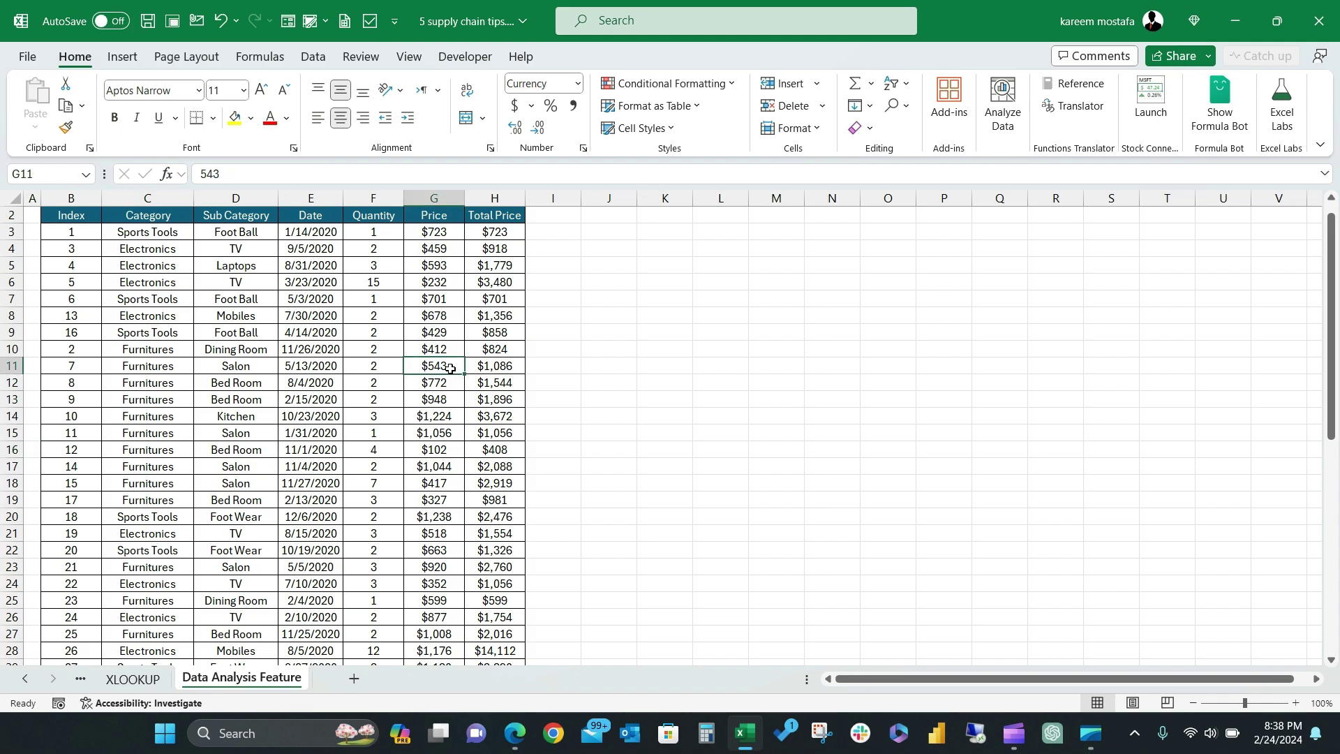
{"action": "left_click", "coordinate": [437, 323]}
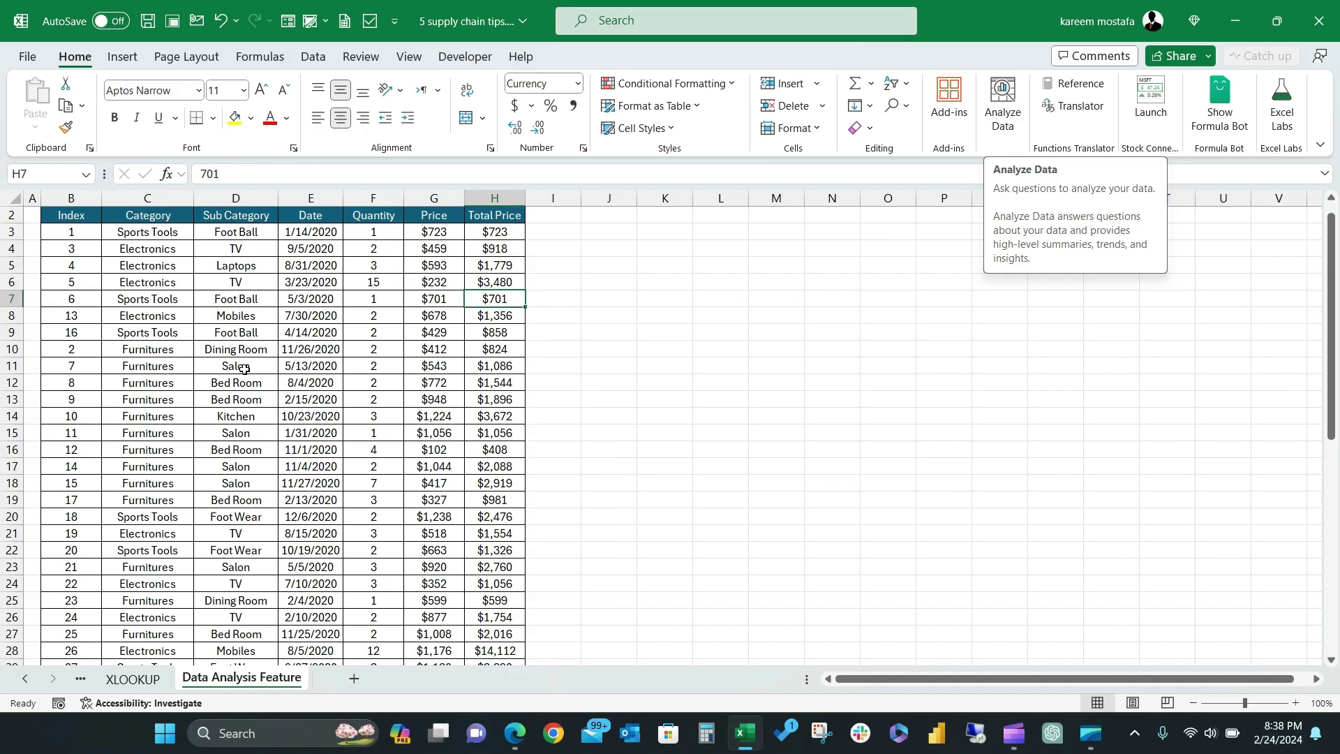
{"action": "left_click", "coordinate": [147, 315]}
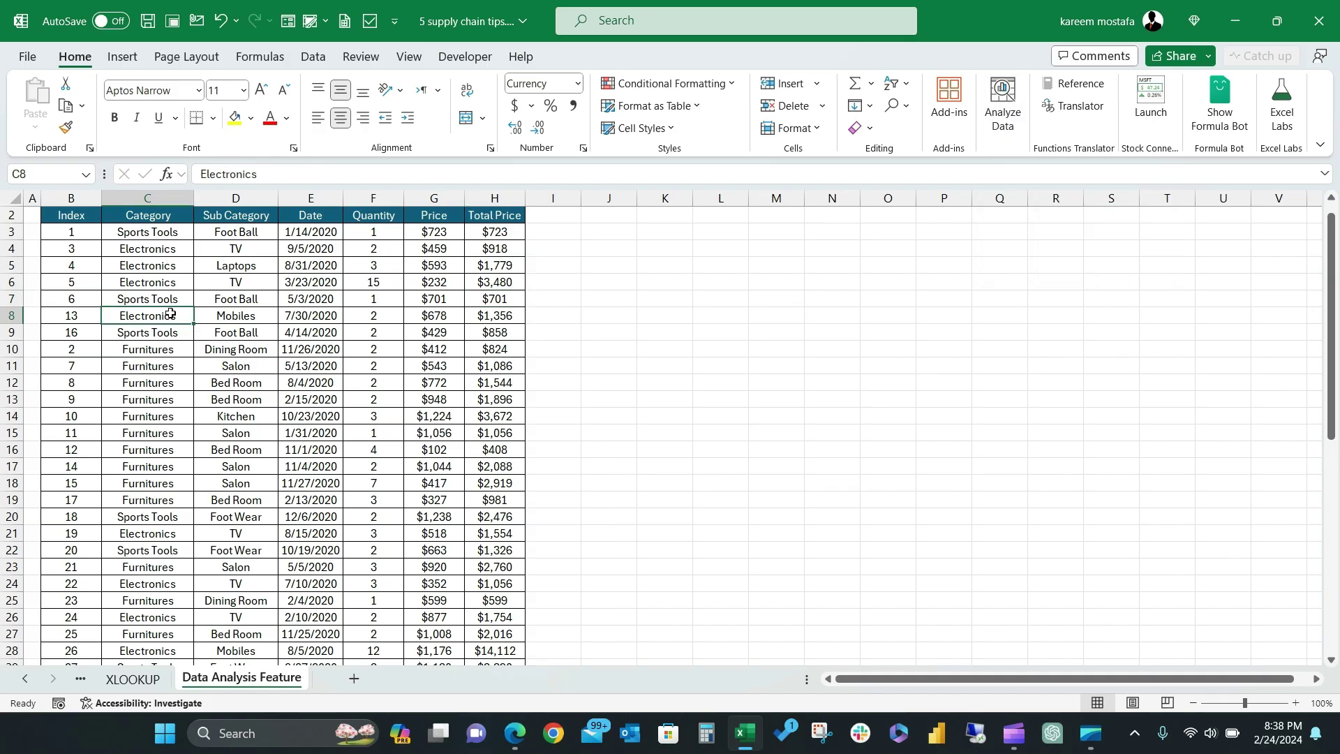
Run Analyze Data and insert the Total Price outliers PivotChart as Suggestion1
{"action": "left_click", "coordinate": [1003, 105]}
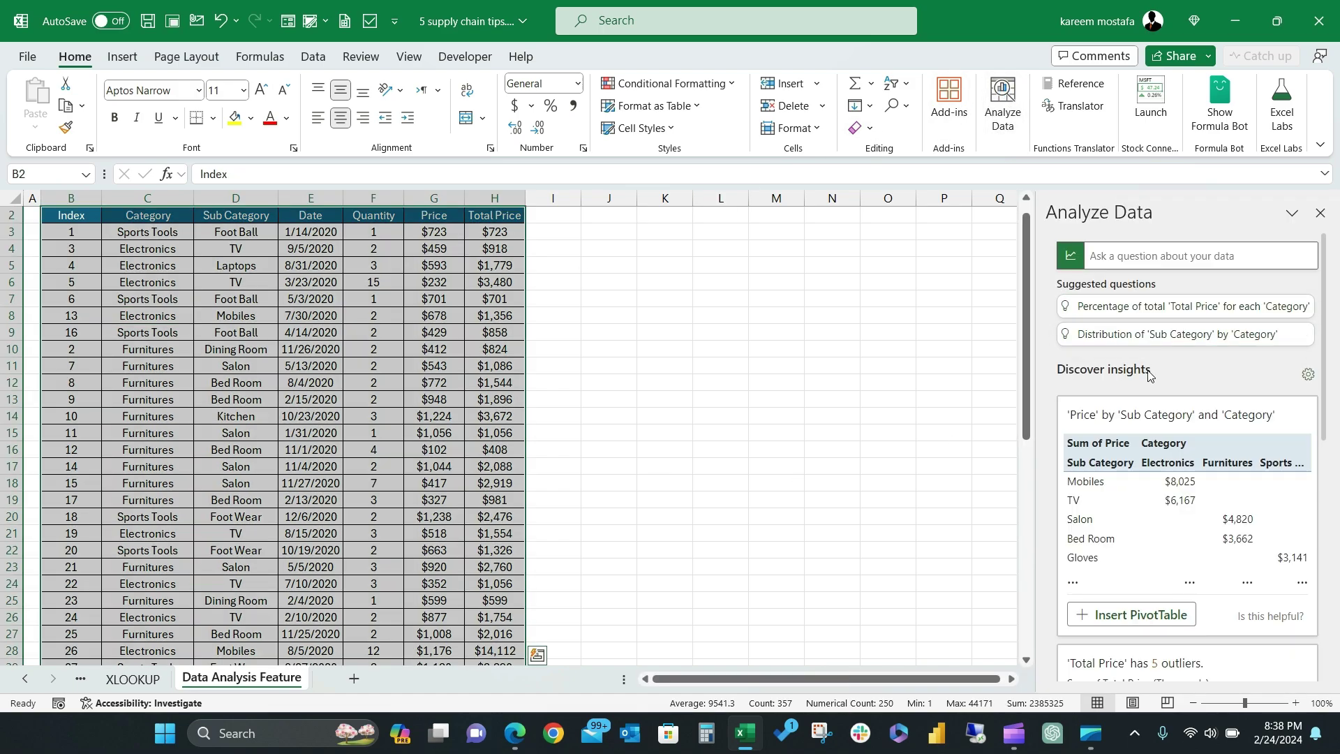
{"action": "scroll", "coordinate": [1152, 377], "scroll_direction": "down", "scroll_amount": 4}
{"action": "scroll", "coordinate": [1172, 466], "scroll_direction": "down", "scroll_amount": 6}
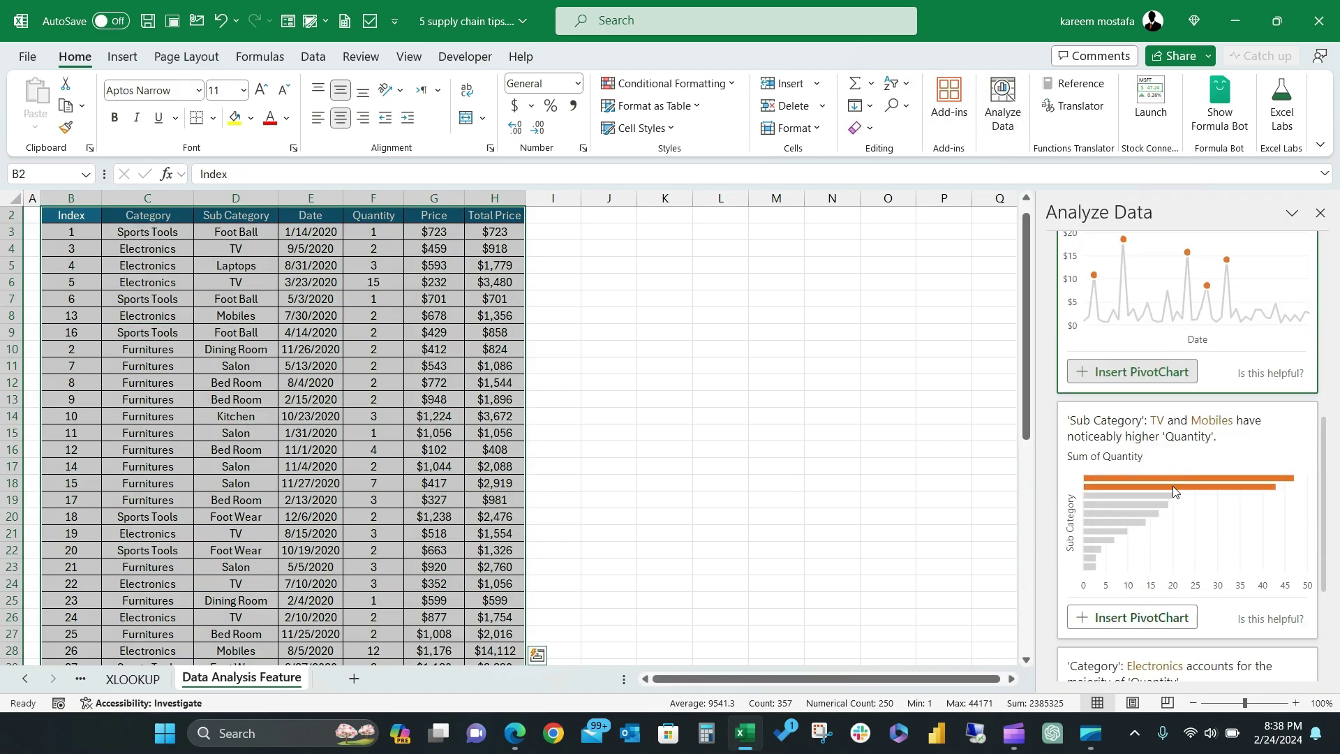
{"action": "scroll", "coordinate": [1171, 484], "scroll_direction": "up", "scroll_amount": 5}
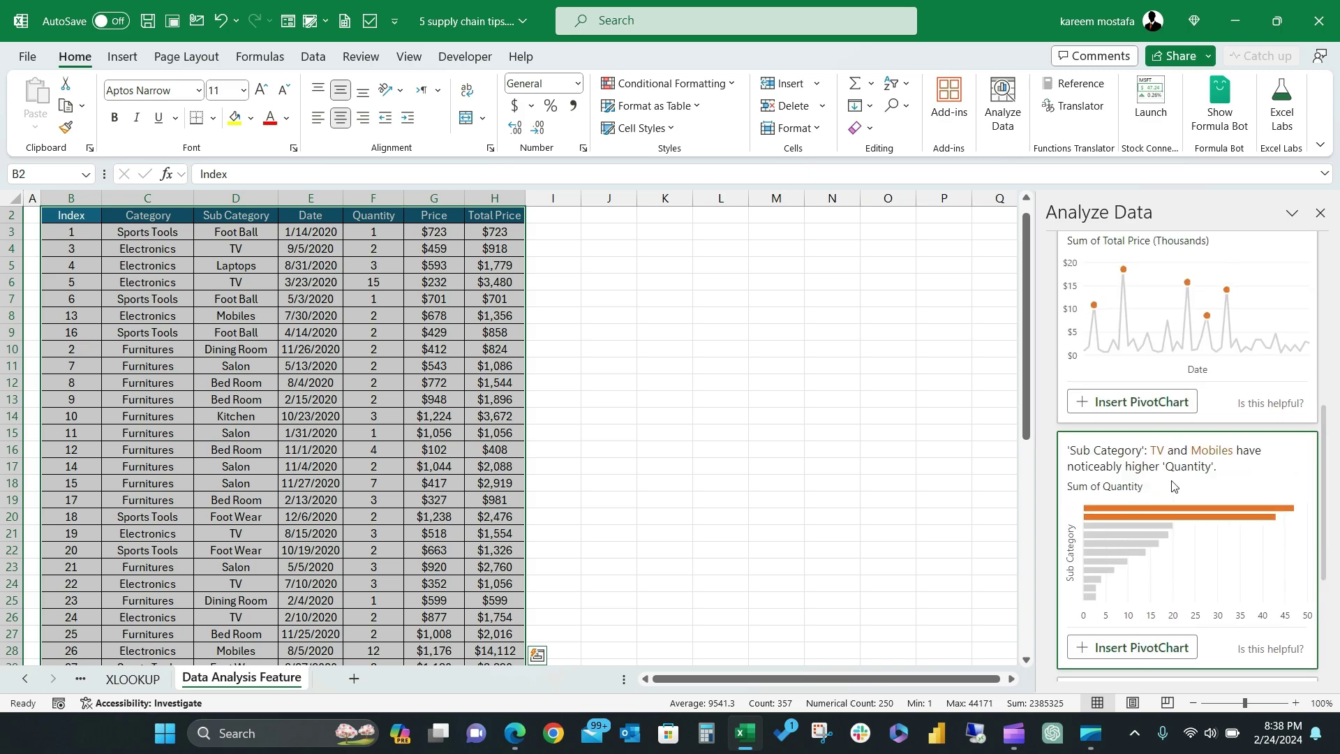
{"action": "left_click", "coordinate": [1148, 488]}
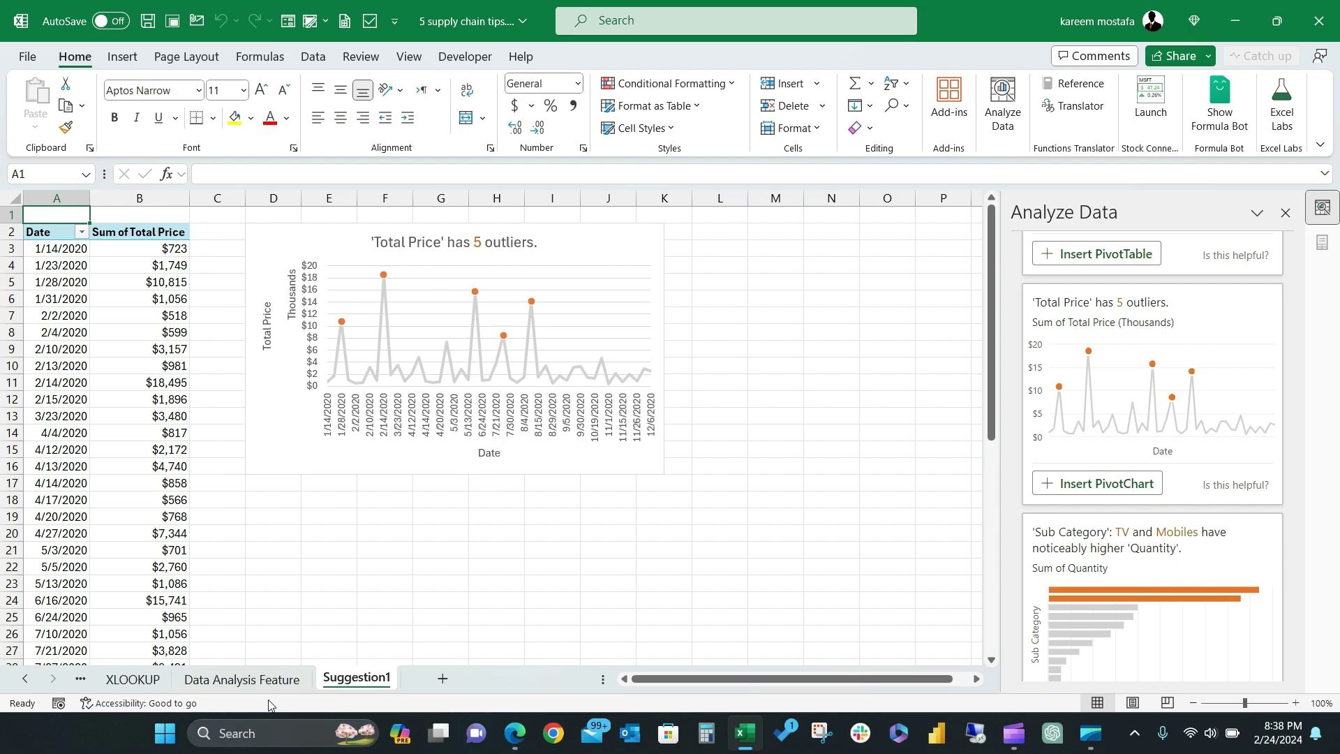
{"action": "left_click", "coordinate": [257, 680]}
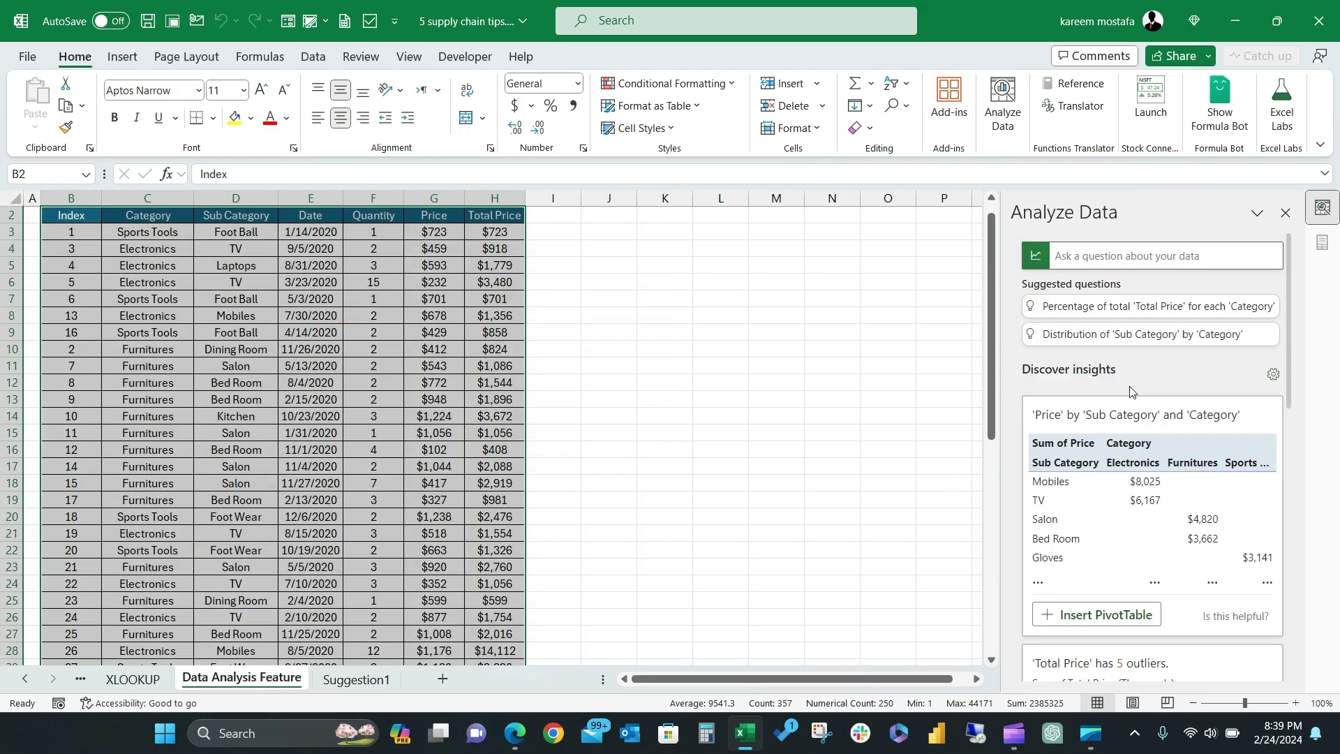
Insert the Price by Sub Category PivotTable as Suggestion2
{"action": "left_click", "coordinate": [1116, 614]}
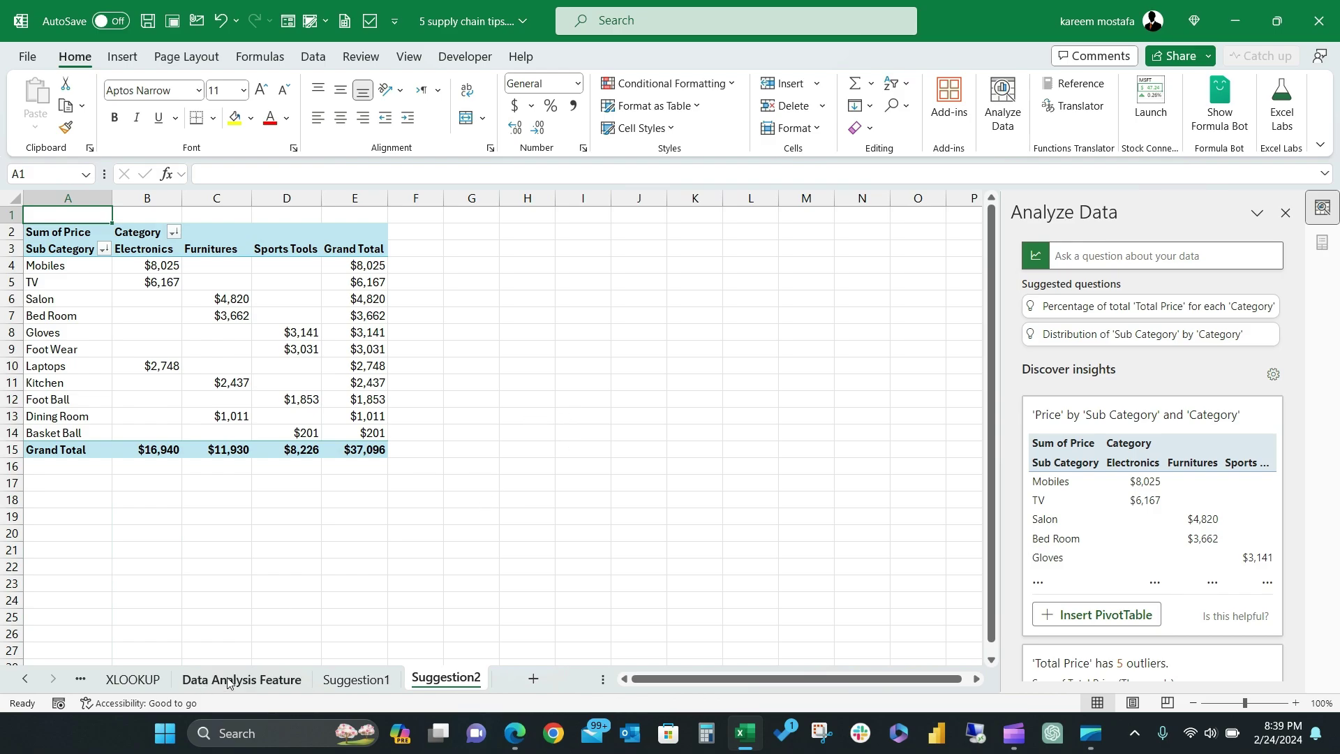
{"action": "left_click", "coordinate": [259, 680]}
{"action": "left_click", "coordinate": [1112, 256]}
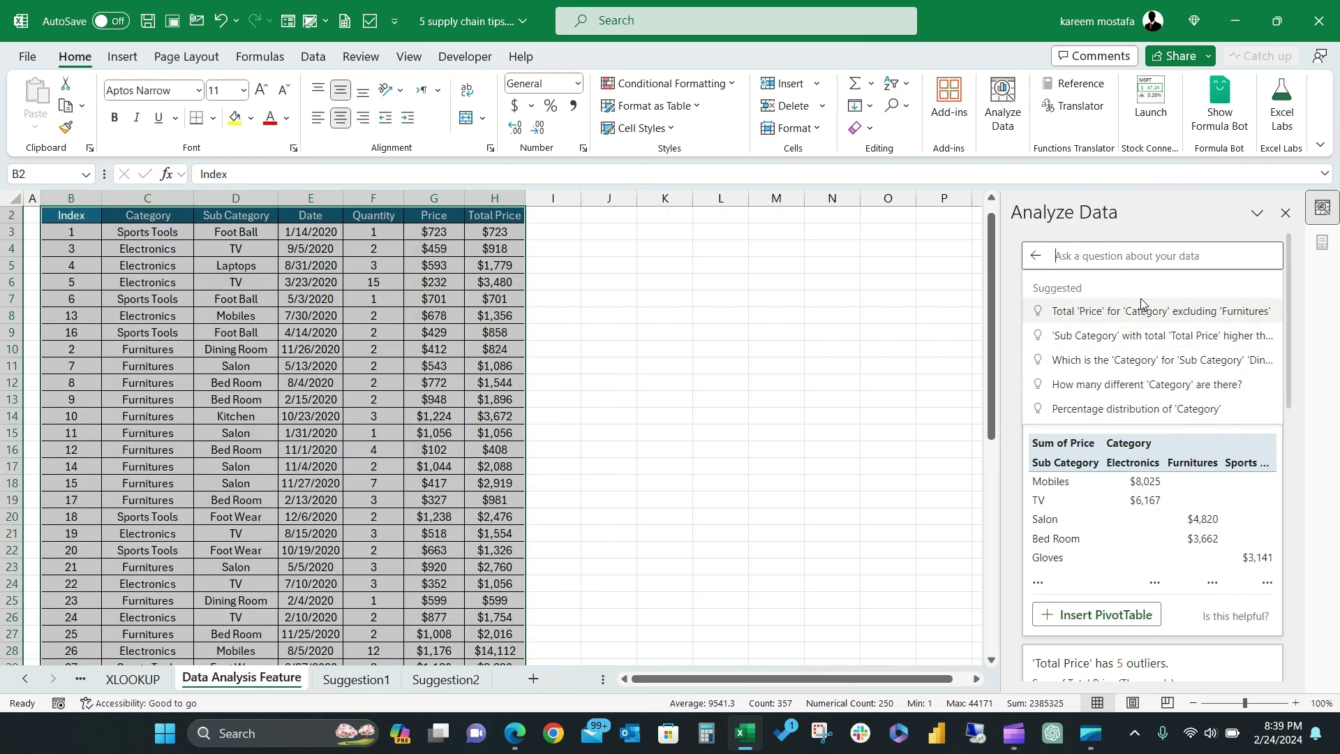
Ask Analyze Data for a Category vs Total Price bar chart sorted descending, inserting it as Suggestion3
{"action": "left_click", "coordinate": [1139, 335]}
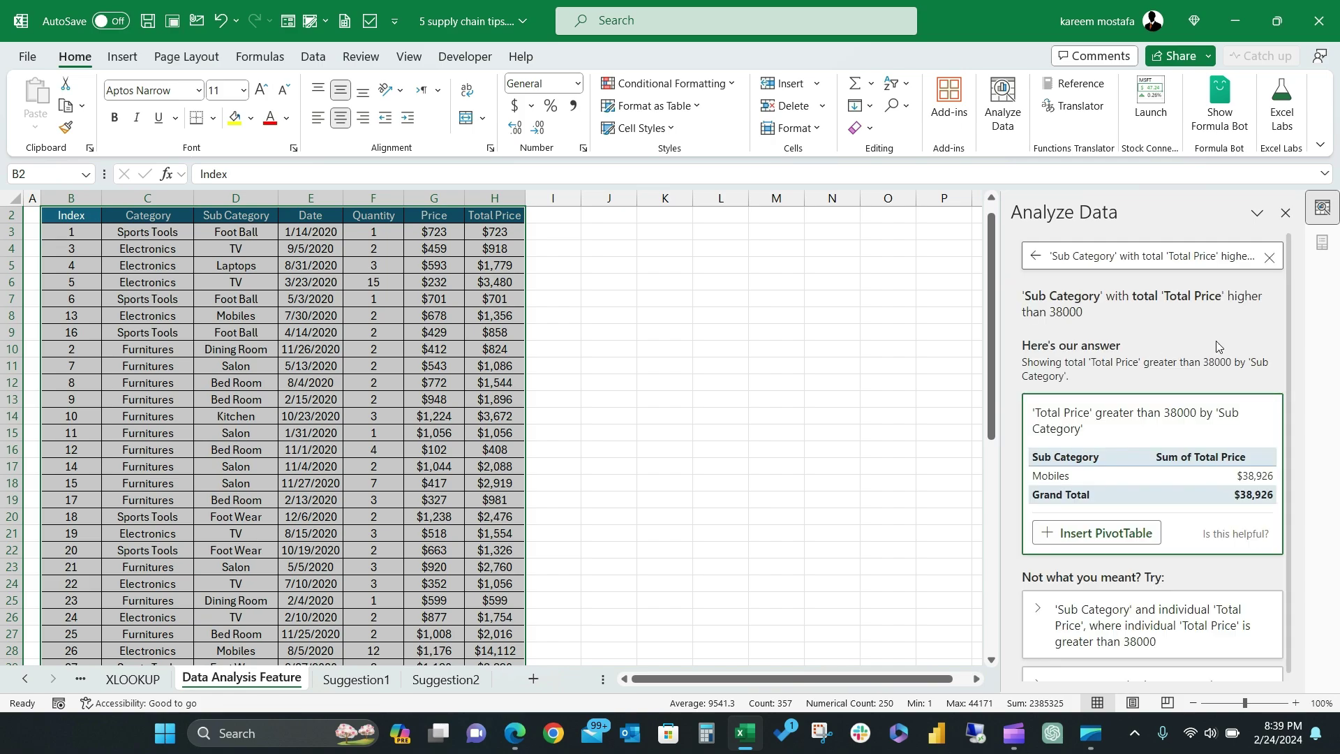
{"action": "scroll", "coordinate": [1219, 376], "scroll_direction": "up", "scroll_amount": 2}
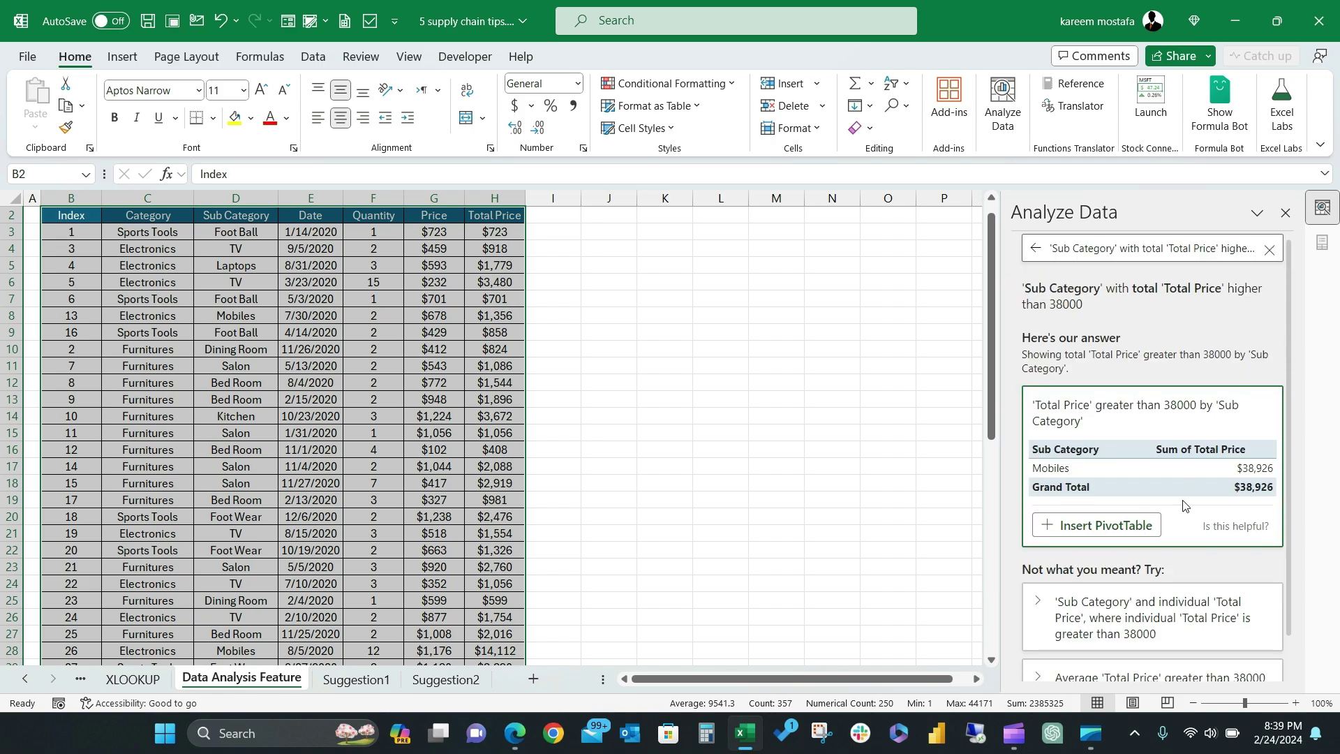
{"action": "left_click", "coordinate": [1267, 260]}
{"action": "type", "text": "please give ba"}
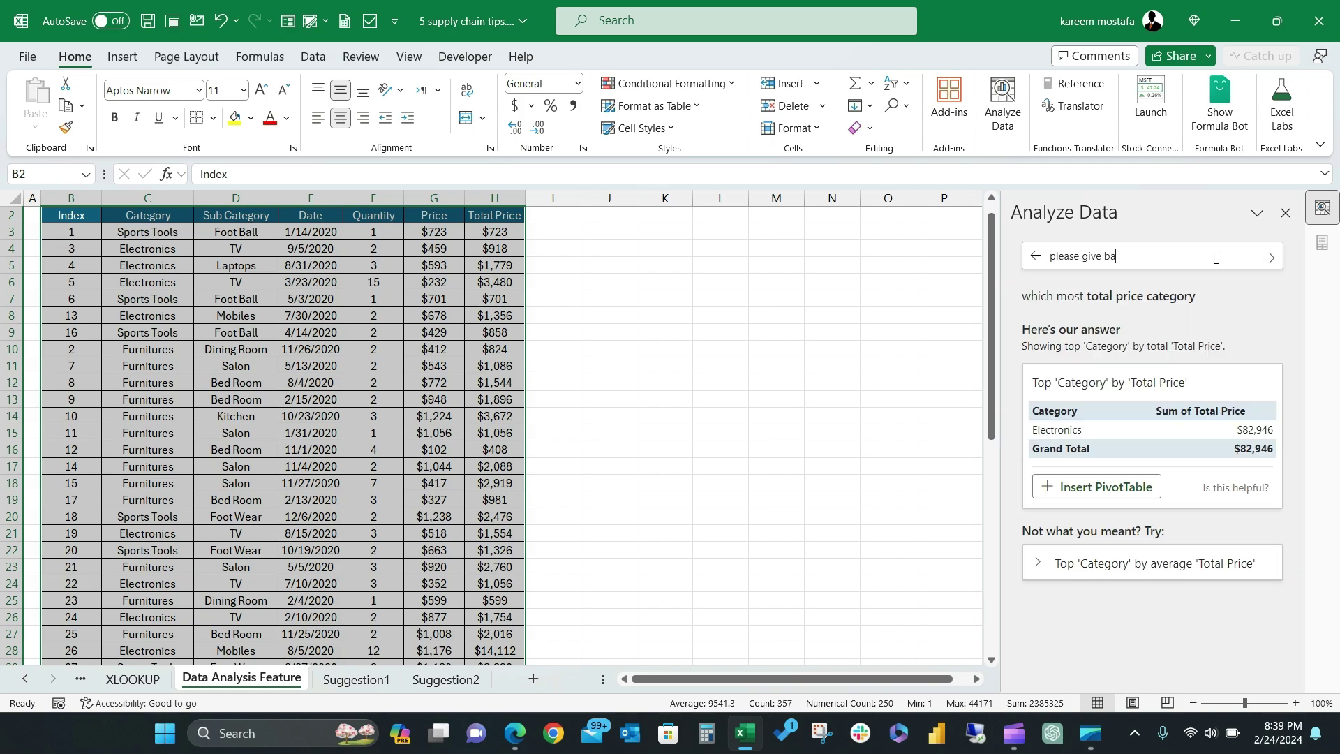
{"action": "type", "text": "r chart for category"}
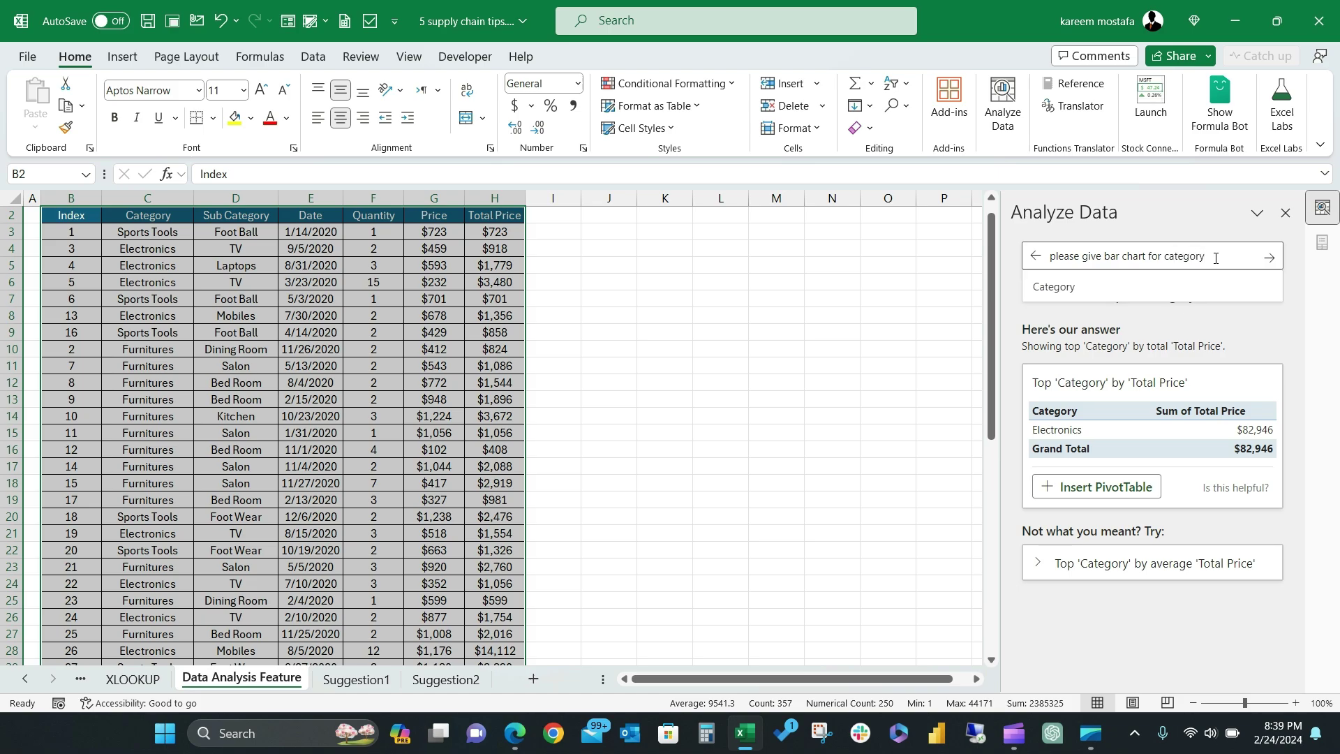
{"action": "type", "text": " versus total price sorted from highest to lowest"}
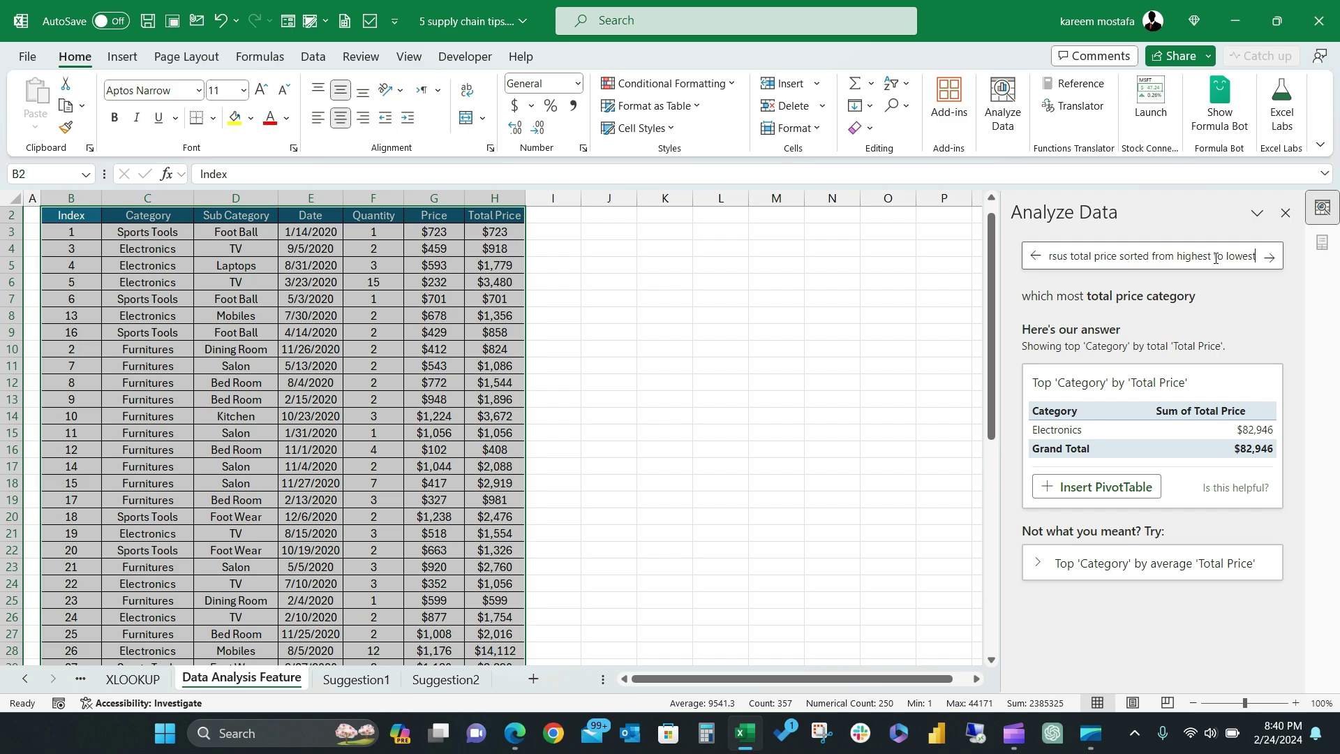
{"action": "key", "text": "Return"}
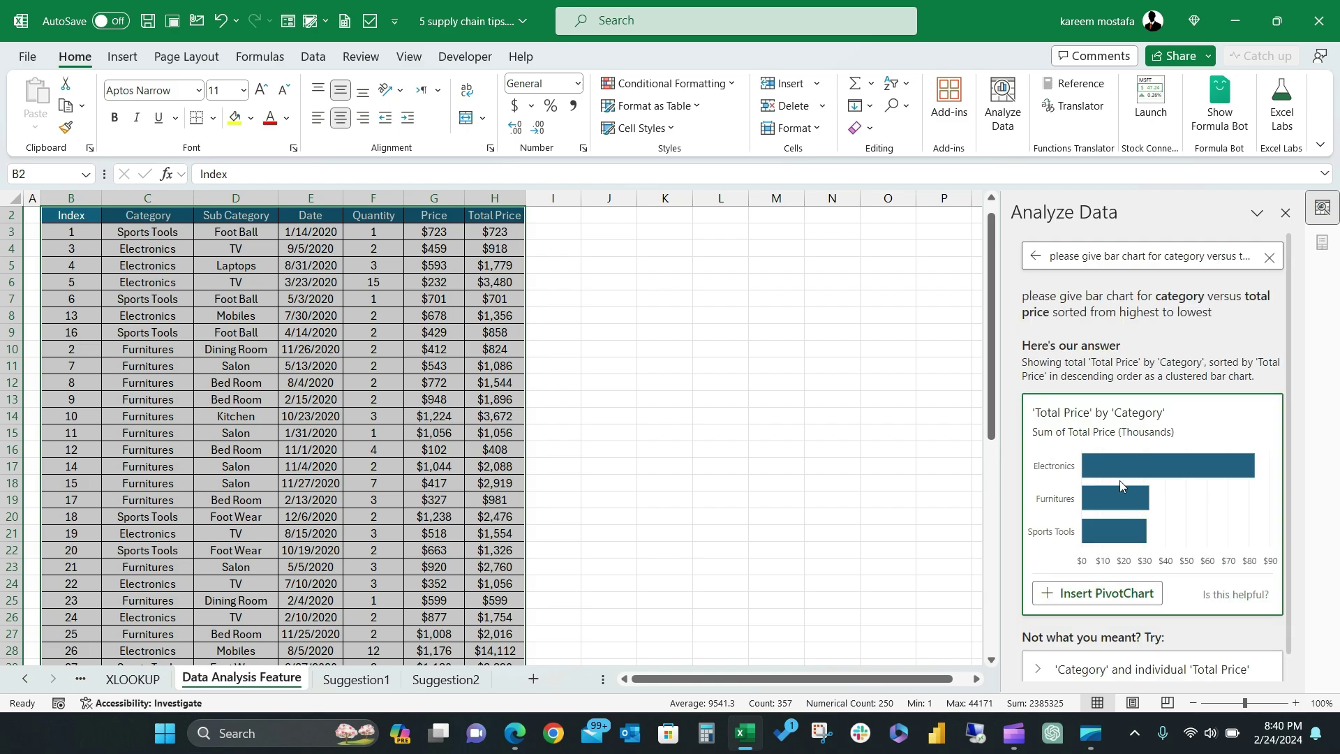
{"action": "scroll", "coordinate": [1120, 481], "scroll_direction": "down", "scroll_amount": 1}
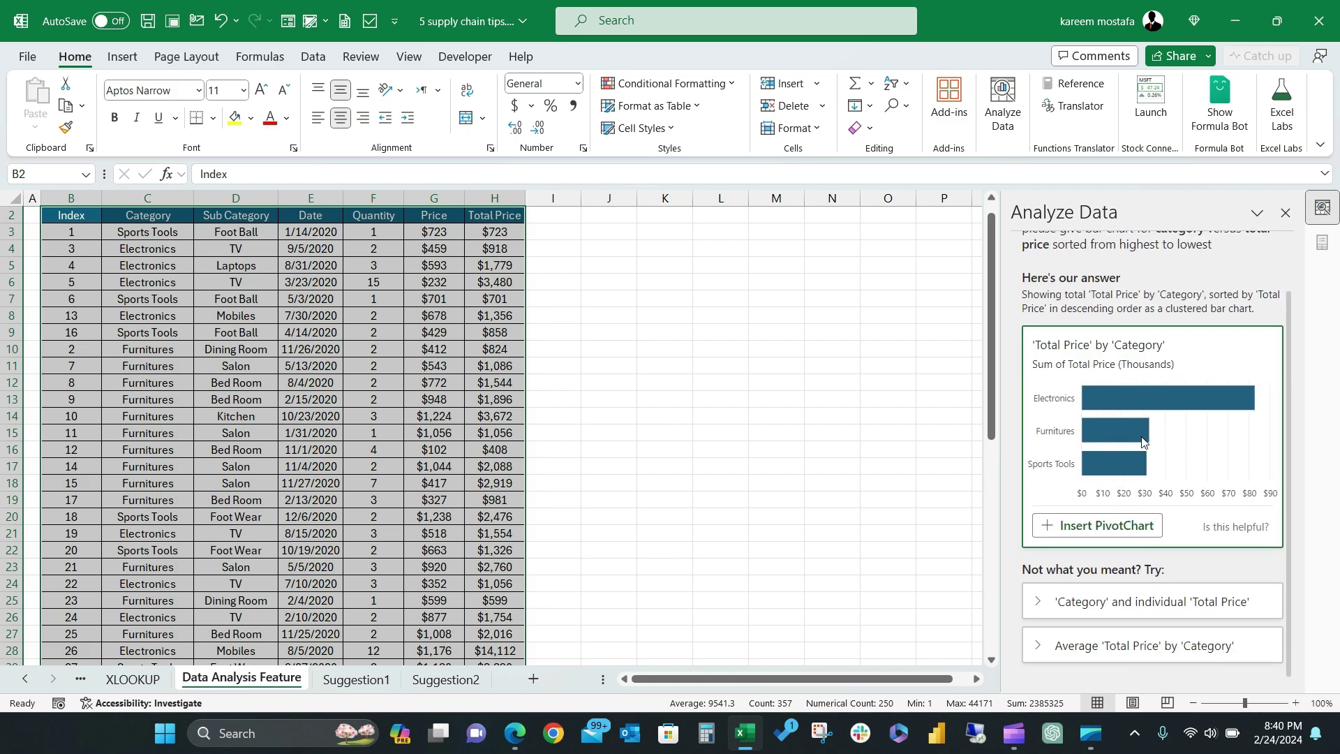
{"action": "left_click", "coordinate": [1125, 534]}
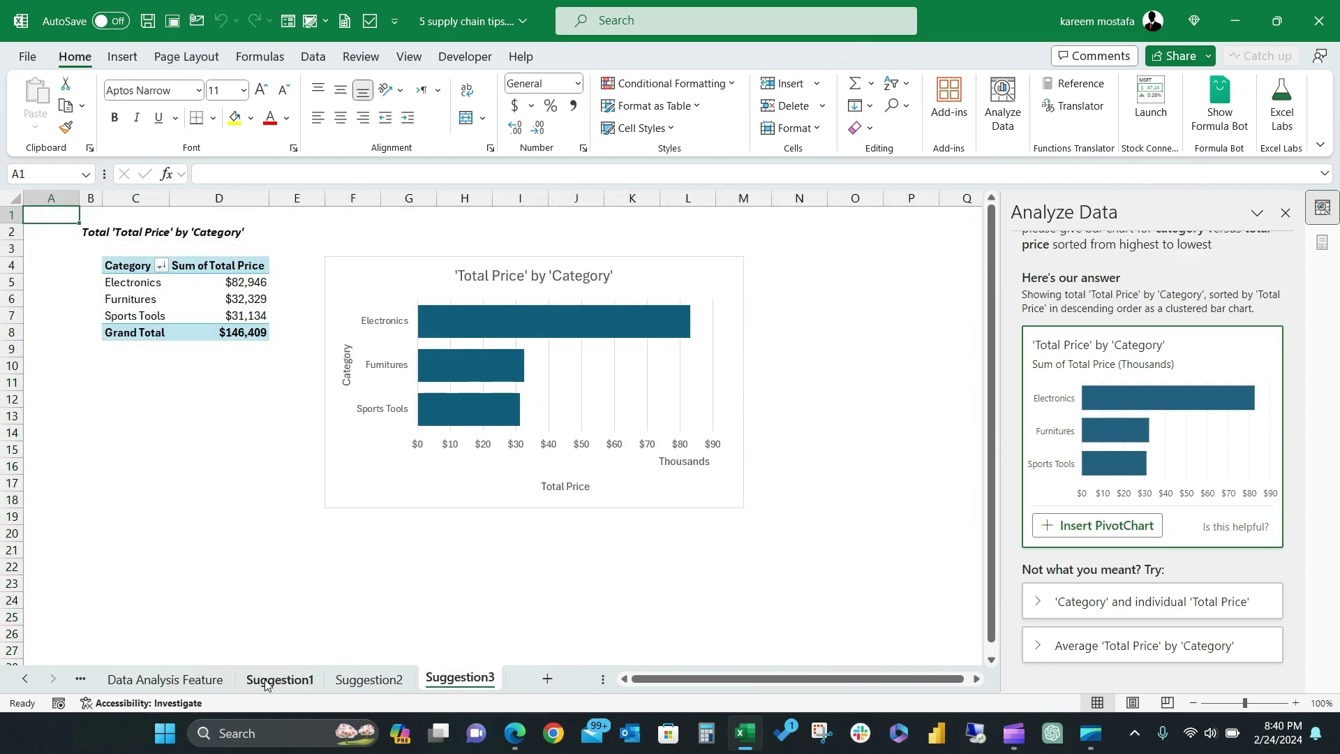
{"action": "left_click", "coordinate": [164, 678]}
{"action": "scroll", "coordinate": [1178, 395], "scroll_direction": "up", "scroll_amount": 1}
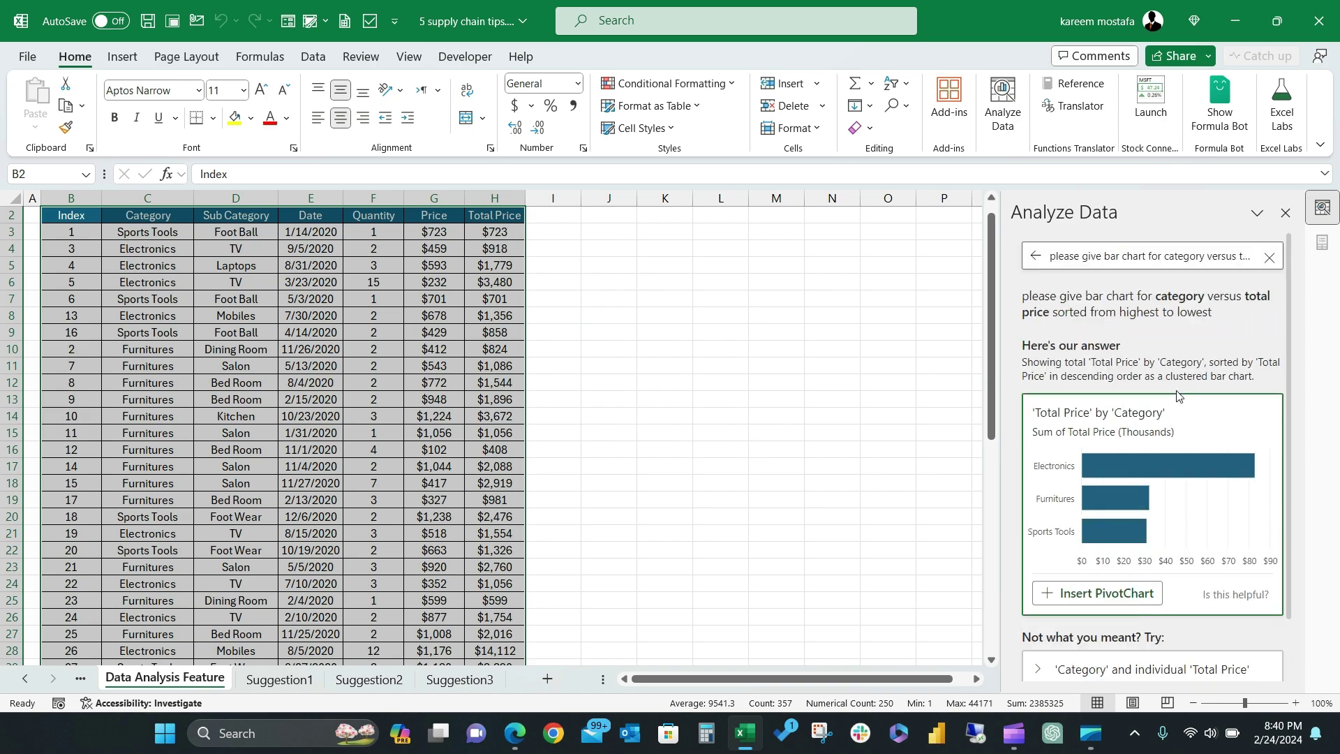